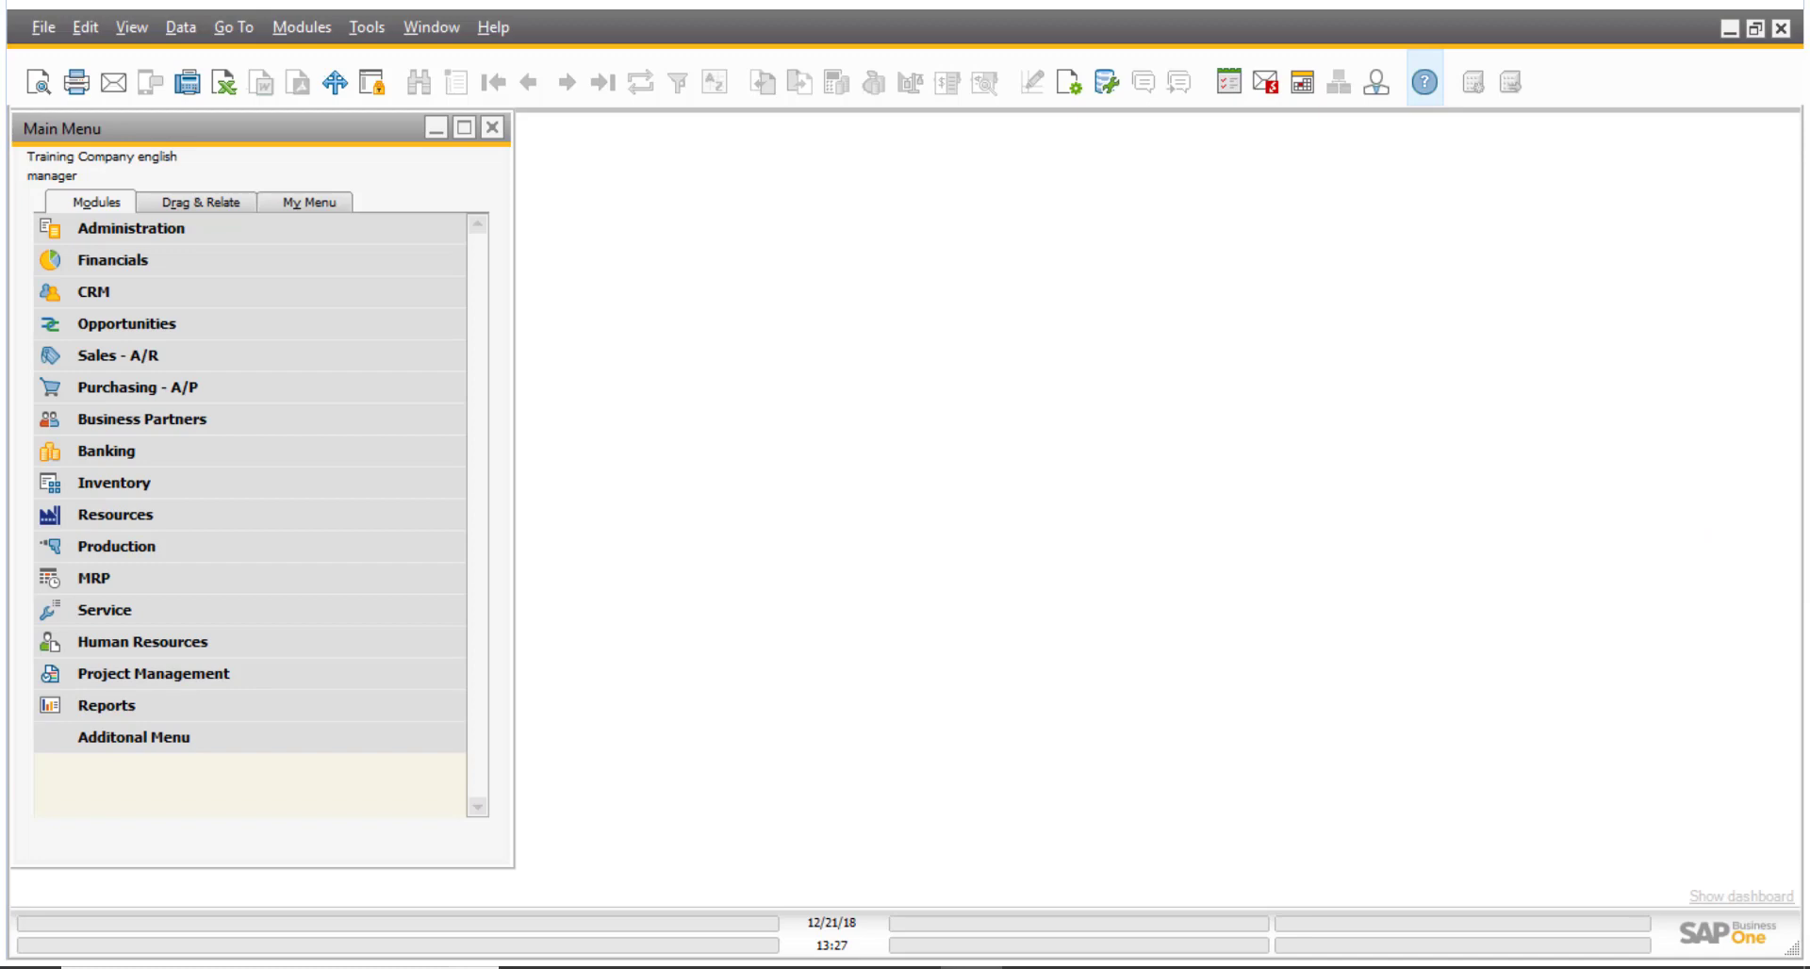
Open the Production Work Orders list and select work orders 47 through 49.
left_click(212, 546)
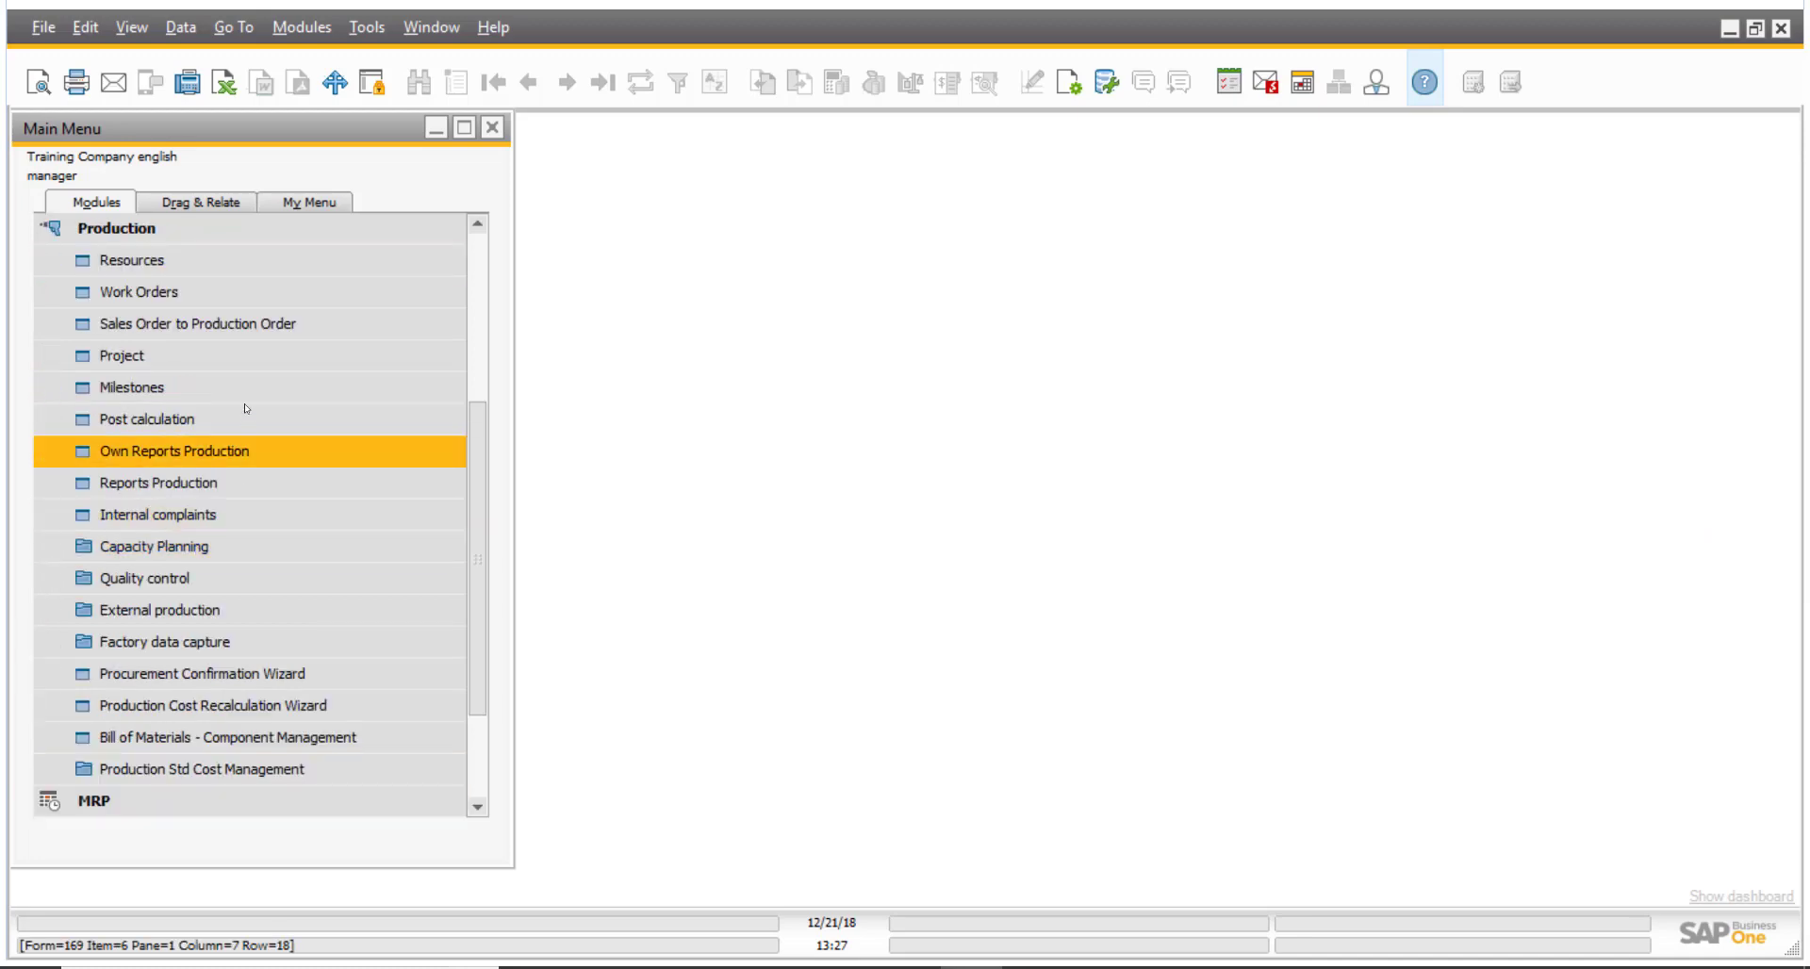
left_click(226, 292)
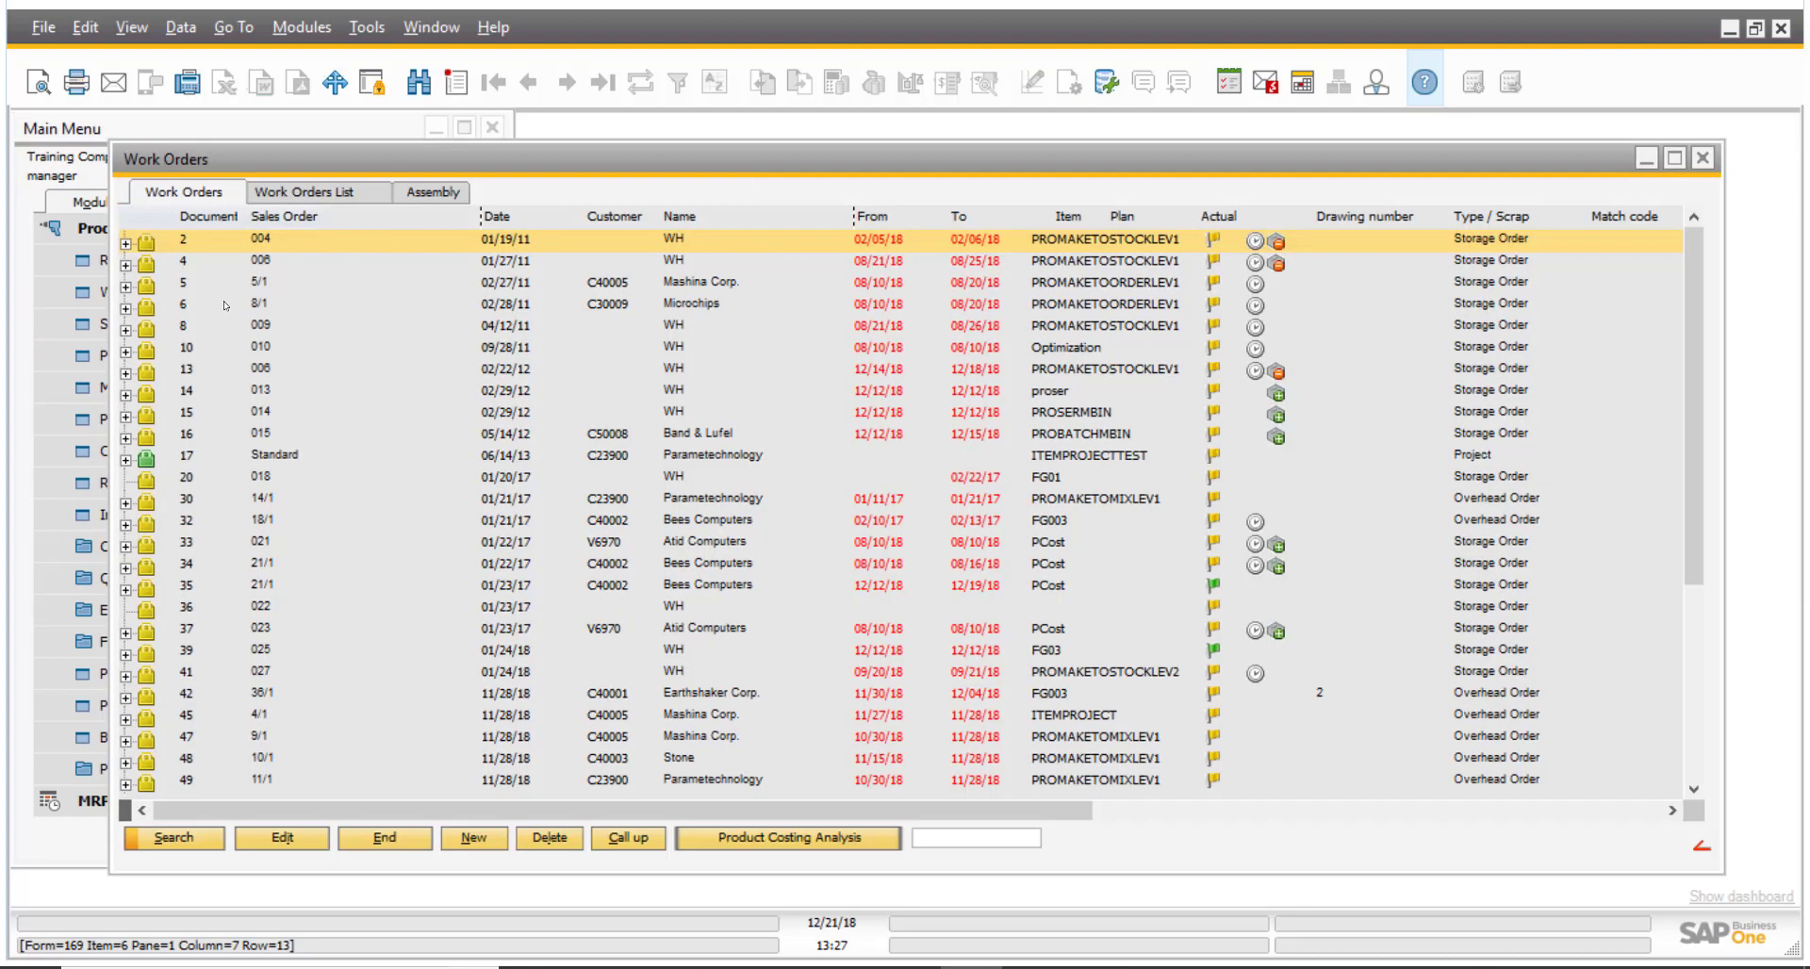
left_click_drag(869, 155, 823, 140)
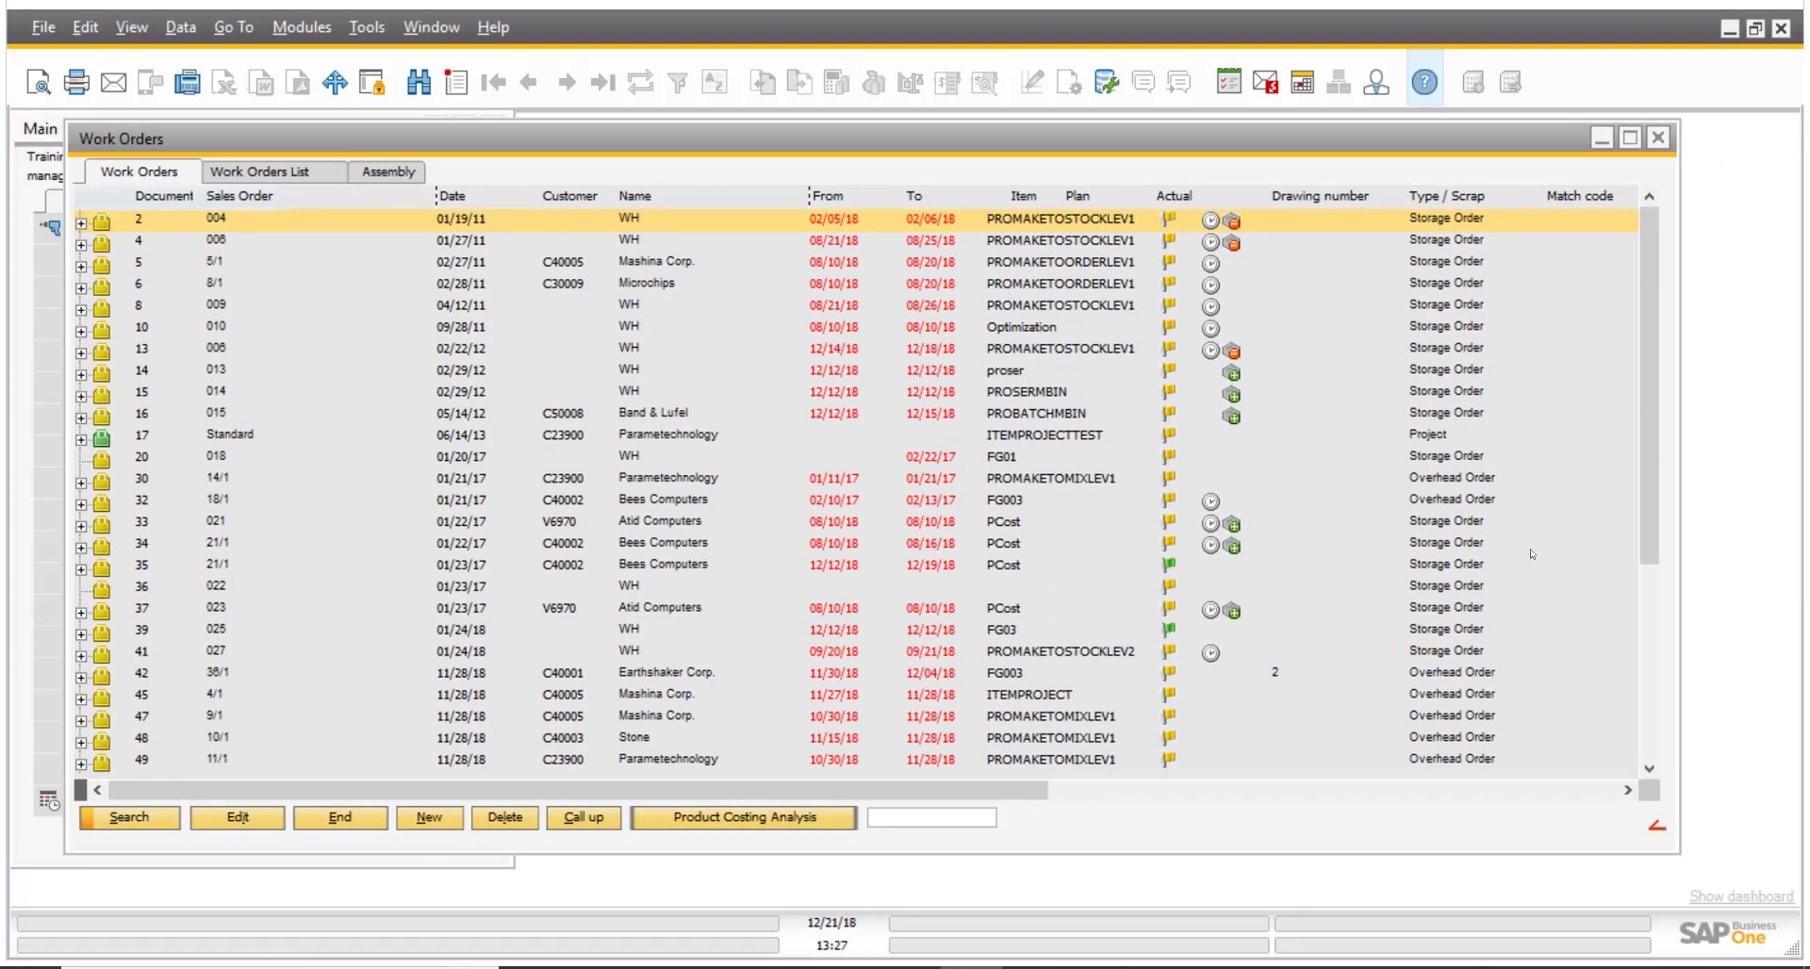
left_click(273, 760)
left_click(271, 715, "shift")
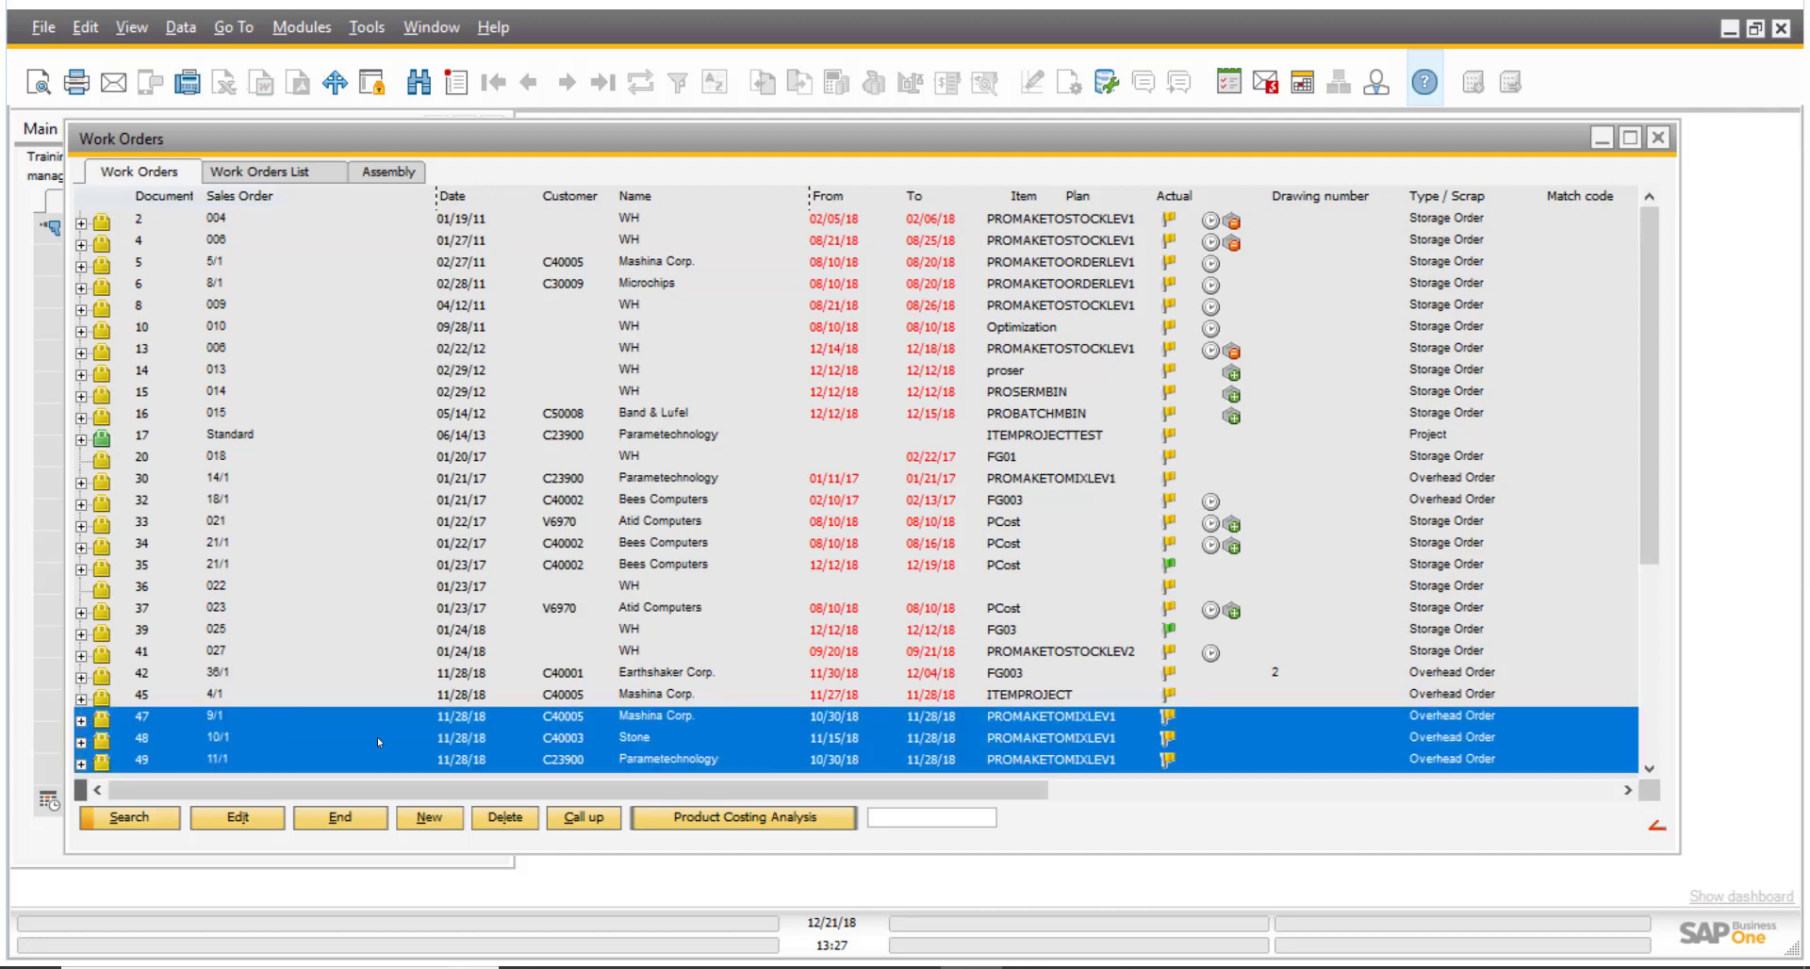
Open Add function buttons from the Beas Usability Extension context commands.
right_click(1588, 301)
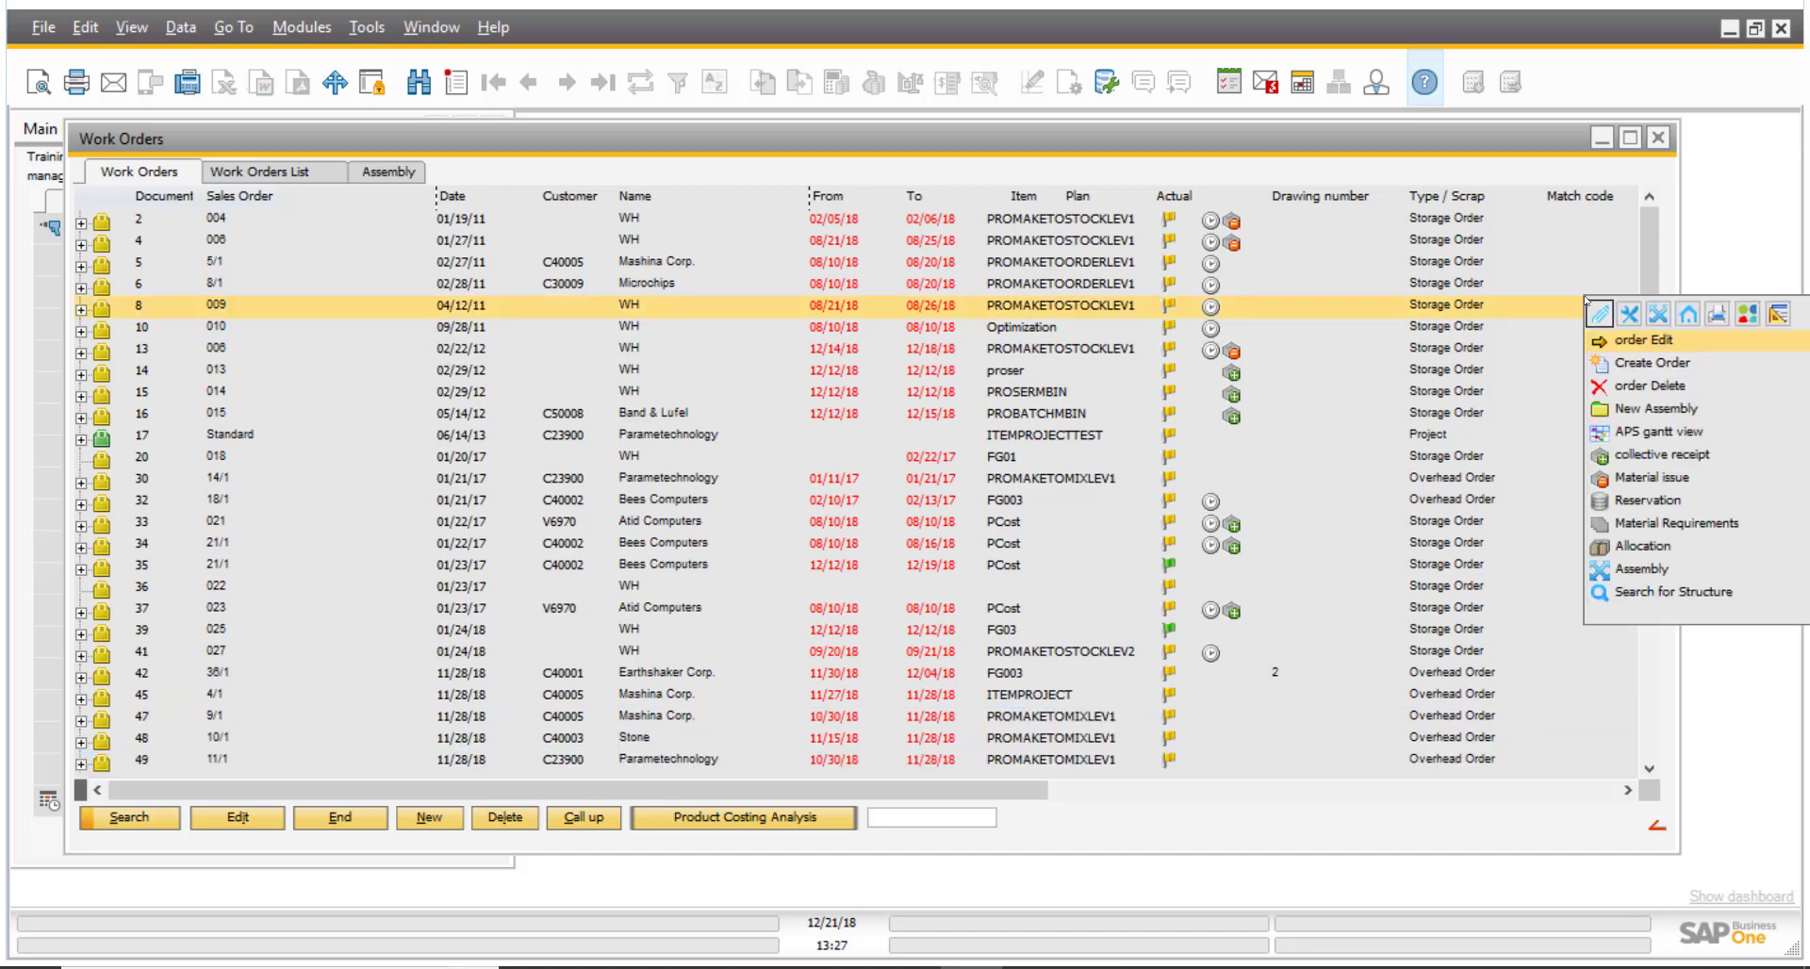
left_click(1781, 319)
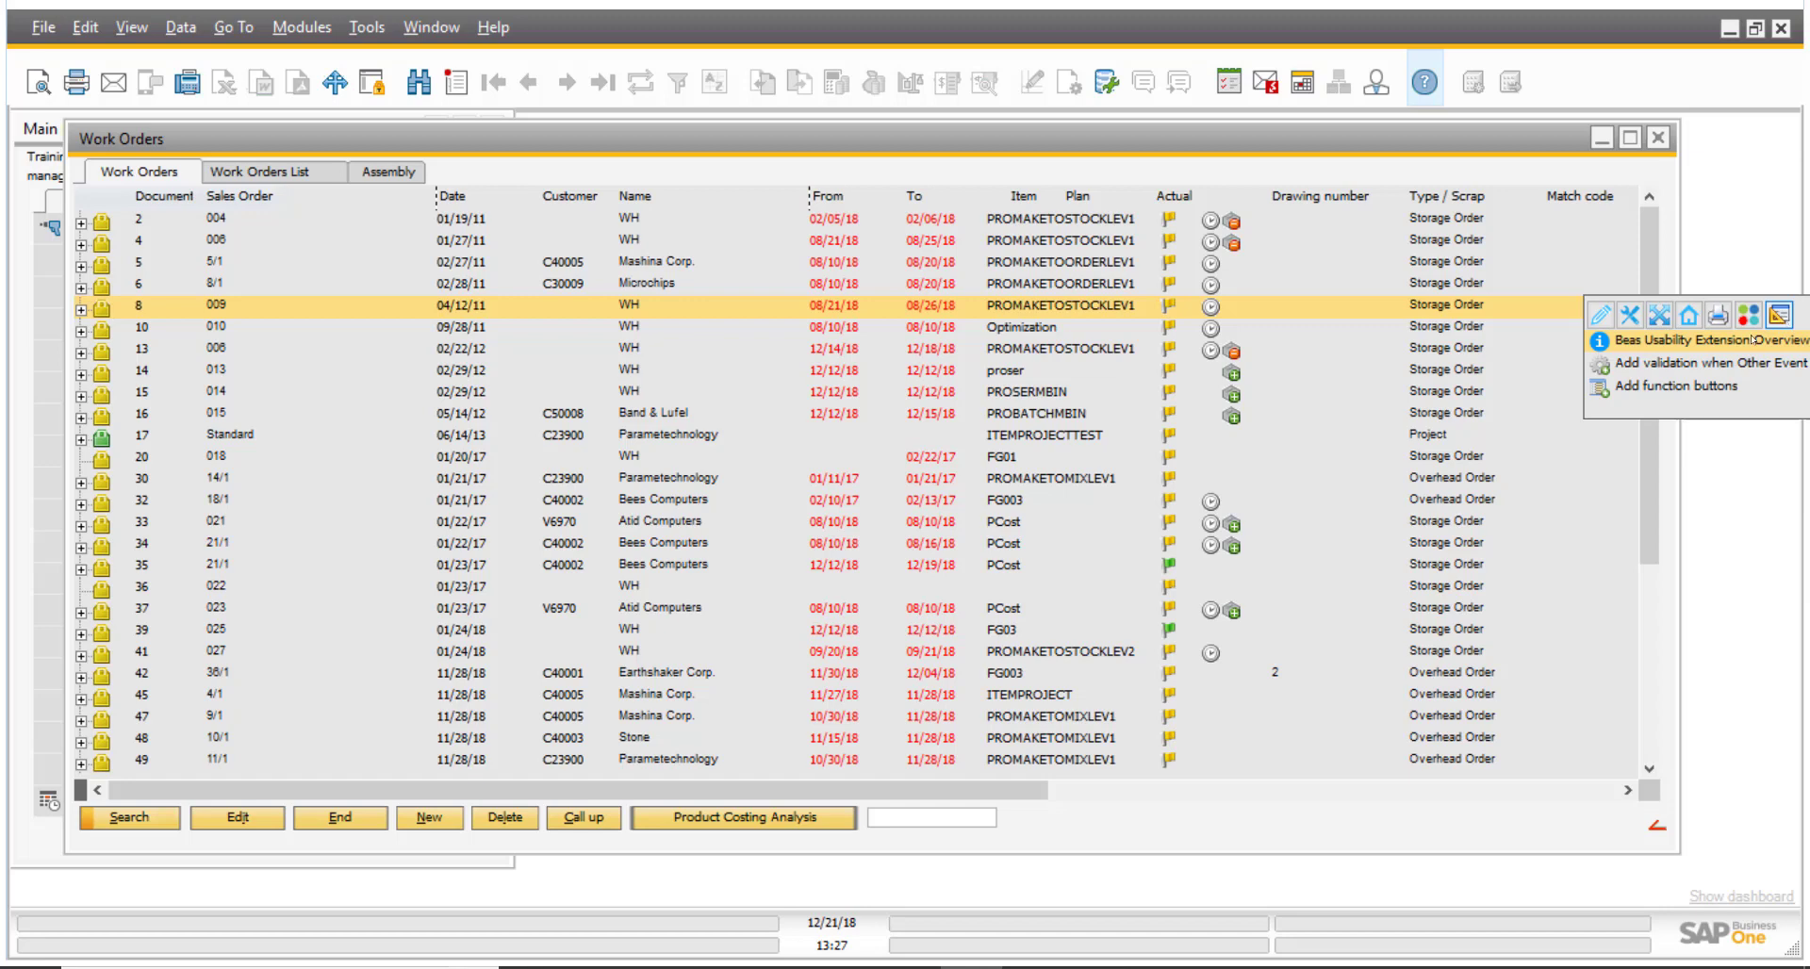
left_click(1665, 387)
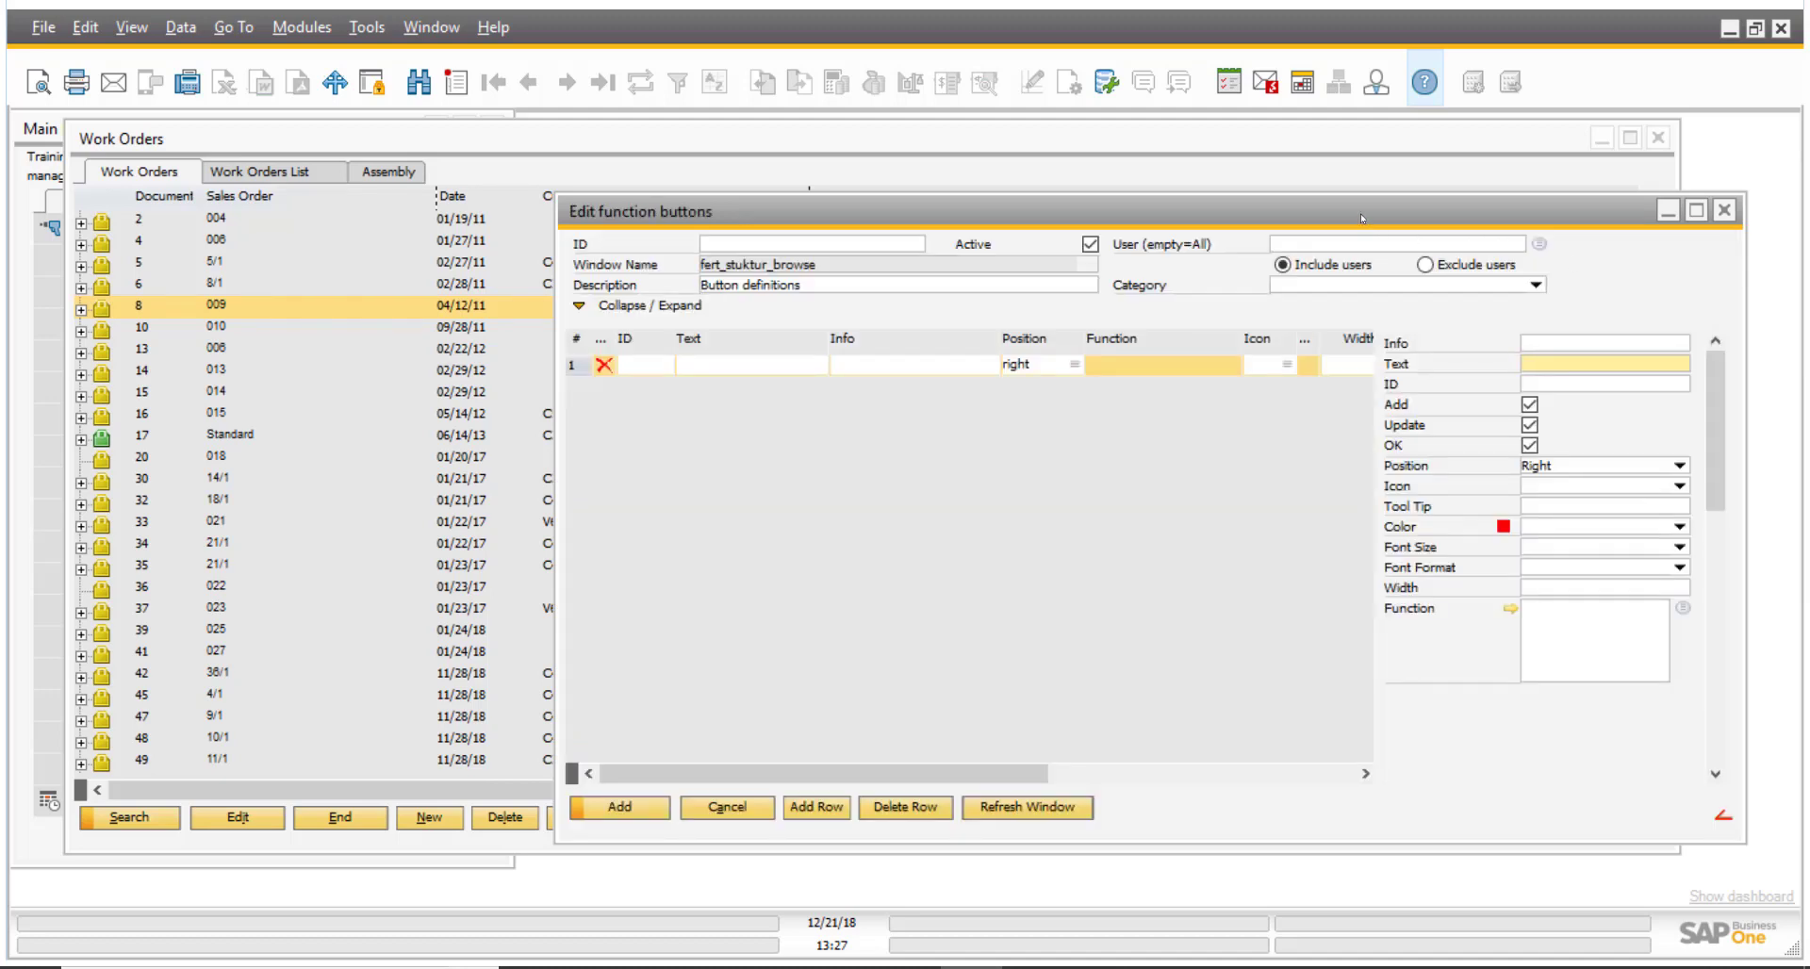
Fill button row 1: text 'Del Sel WO', info 'Delete selected workorder', position right.
left_click_drag(1361, 217, 1193, 184)
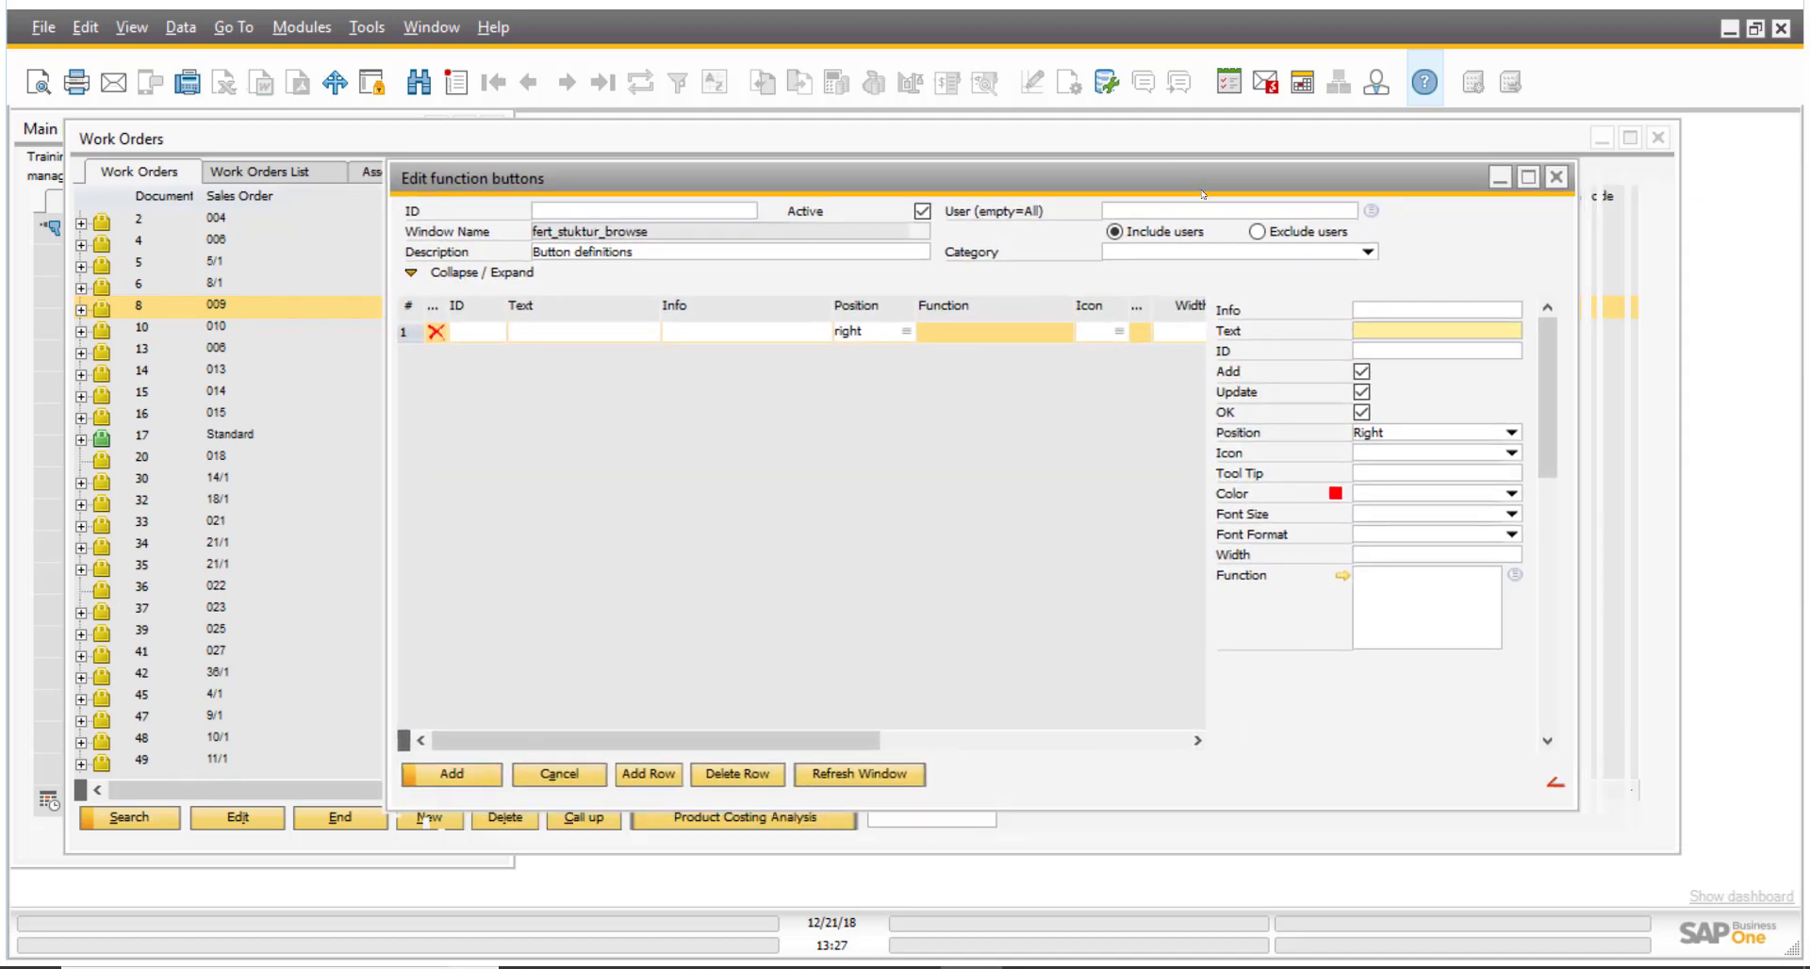
left_click(590, 336)
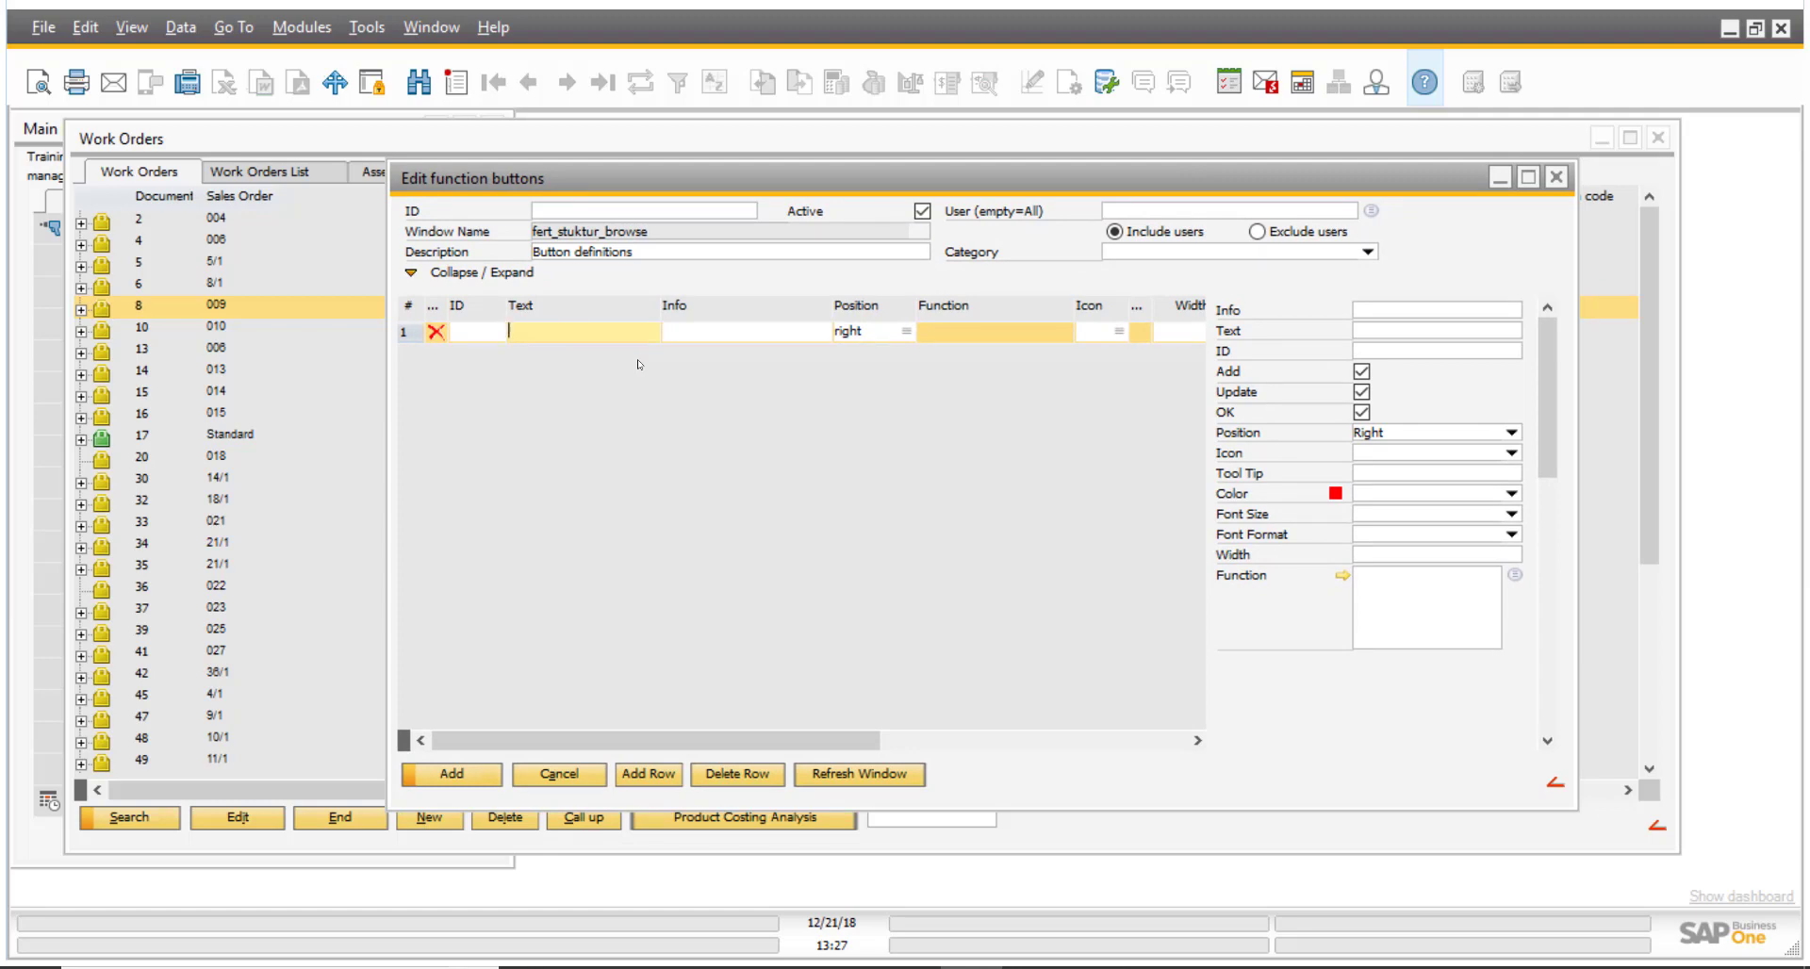
type("Del Sel WO")
left_click(757, 338)
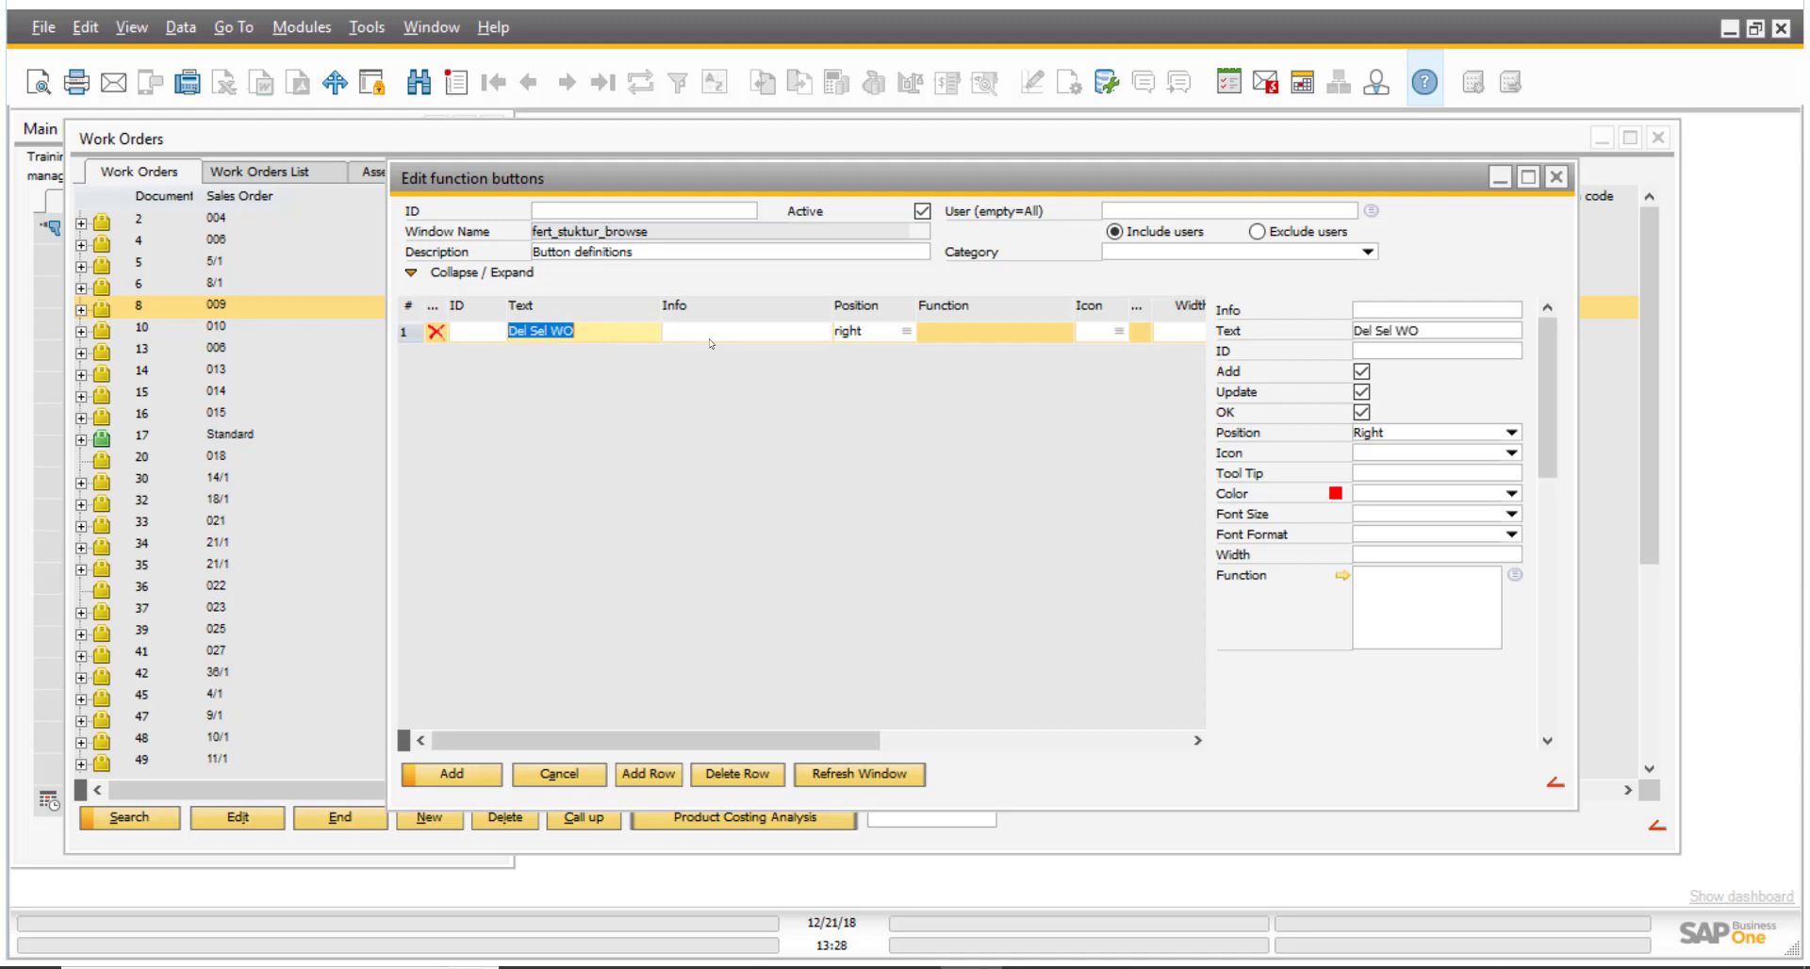
type("Dele")
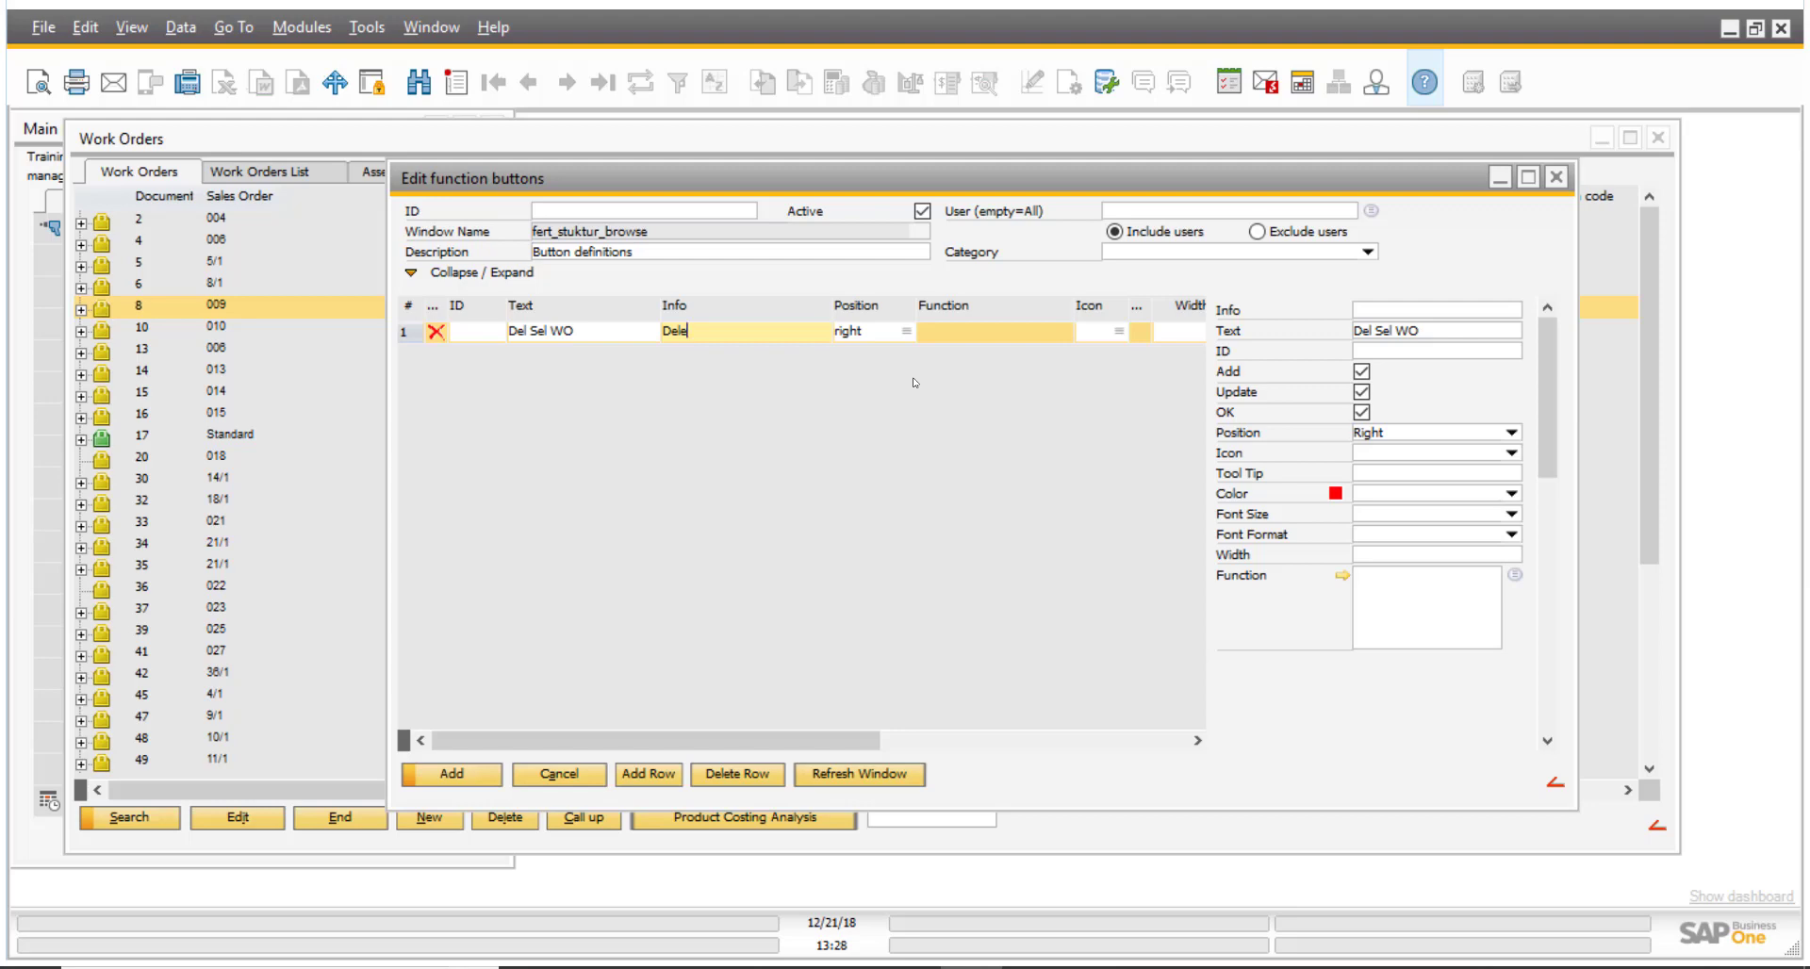
type("te selected workorder")
left_click(906, 332)
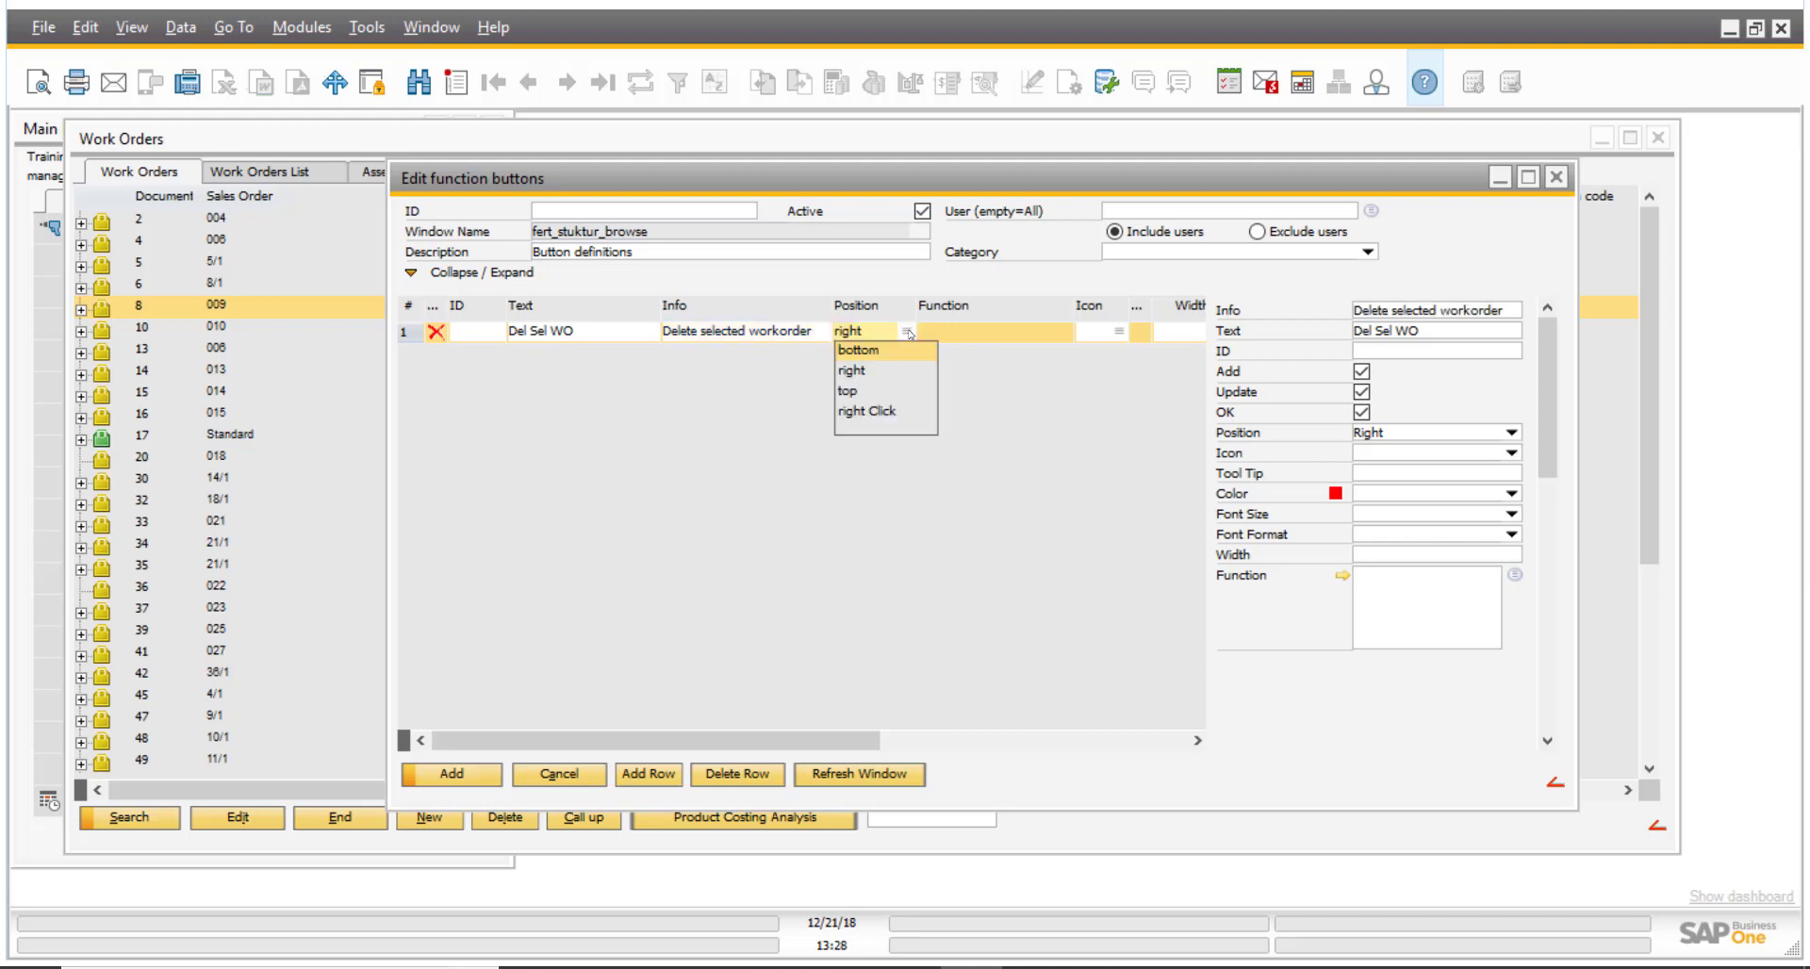
left_click(861, 373)
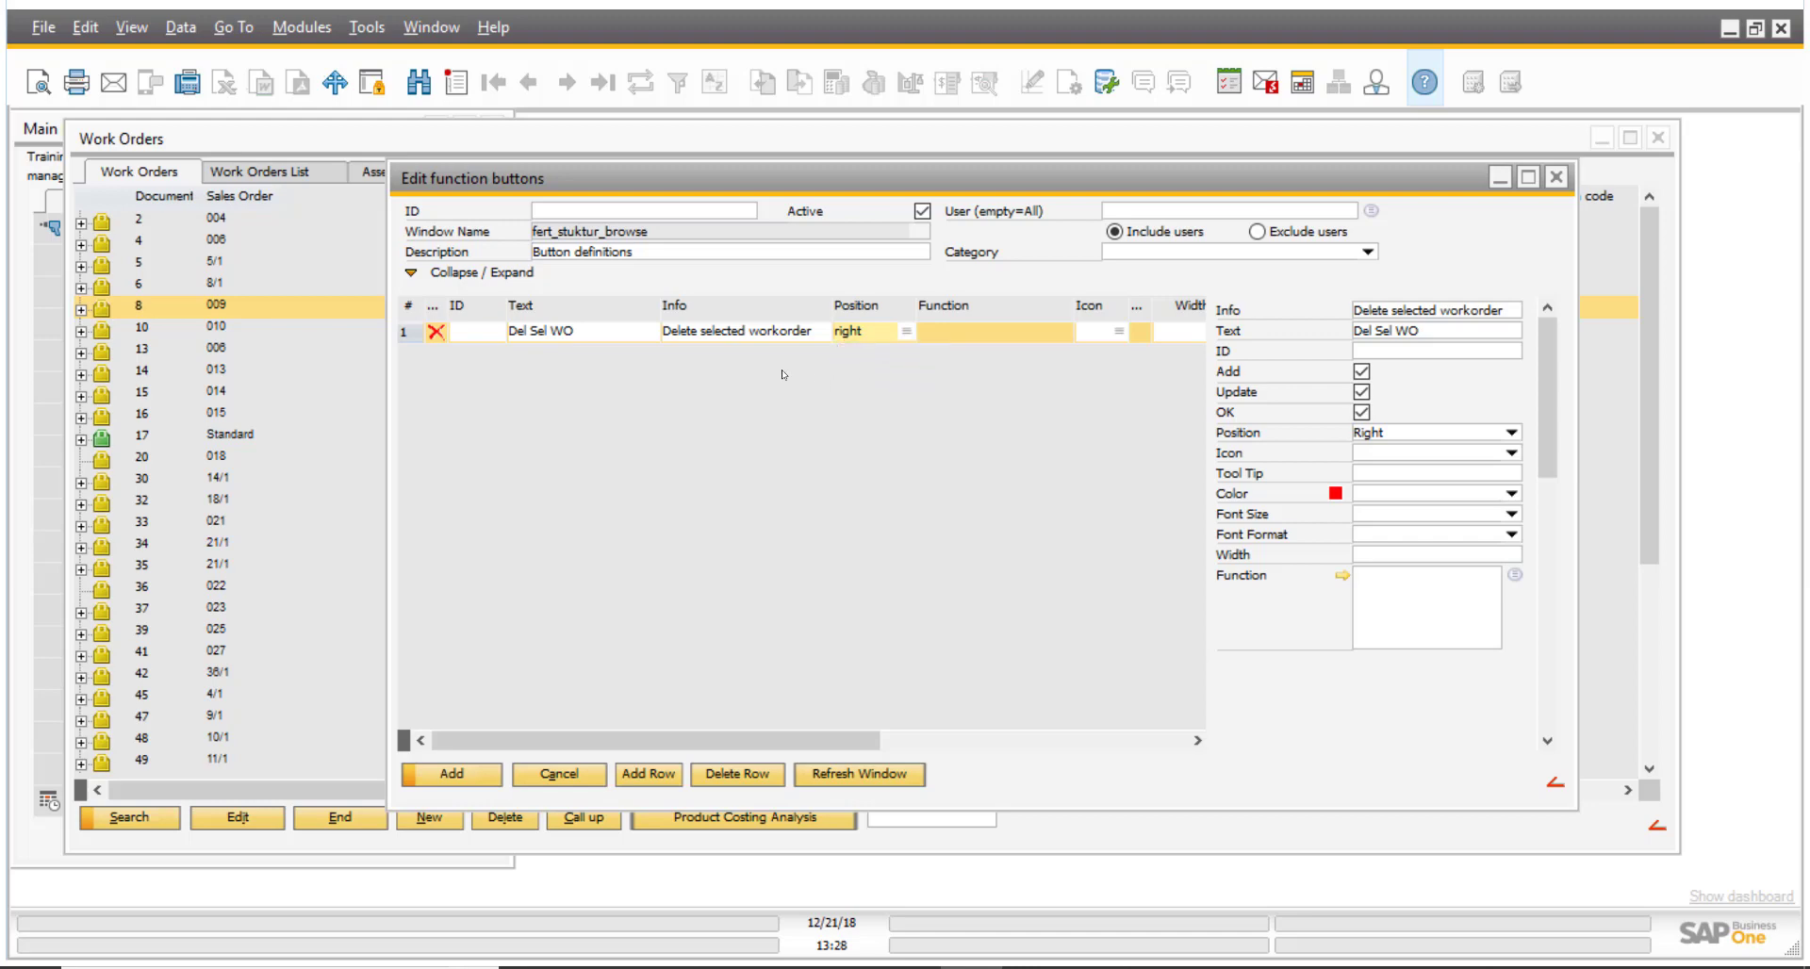
left_click_drag(1043, 184, 902, 174)
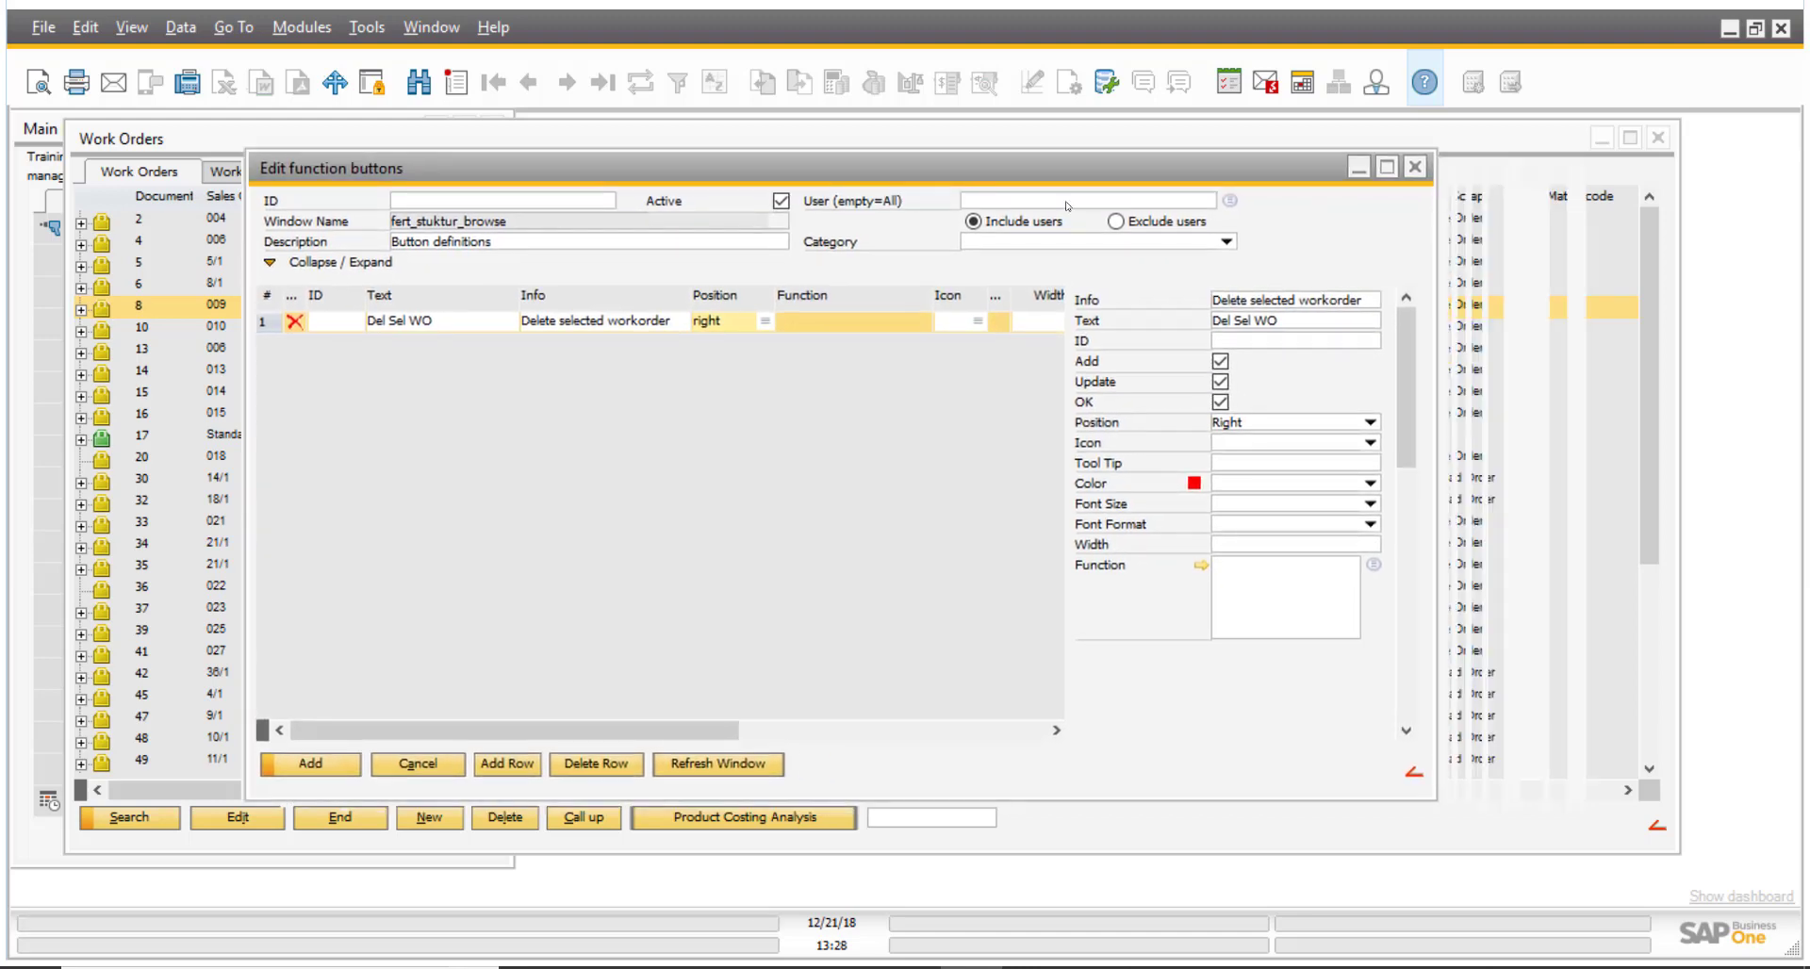
Check the User lookup list and close it unchanged.
left_click(1230, 201)
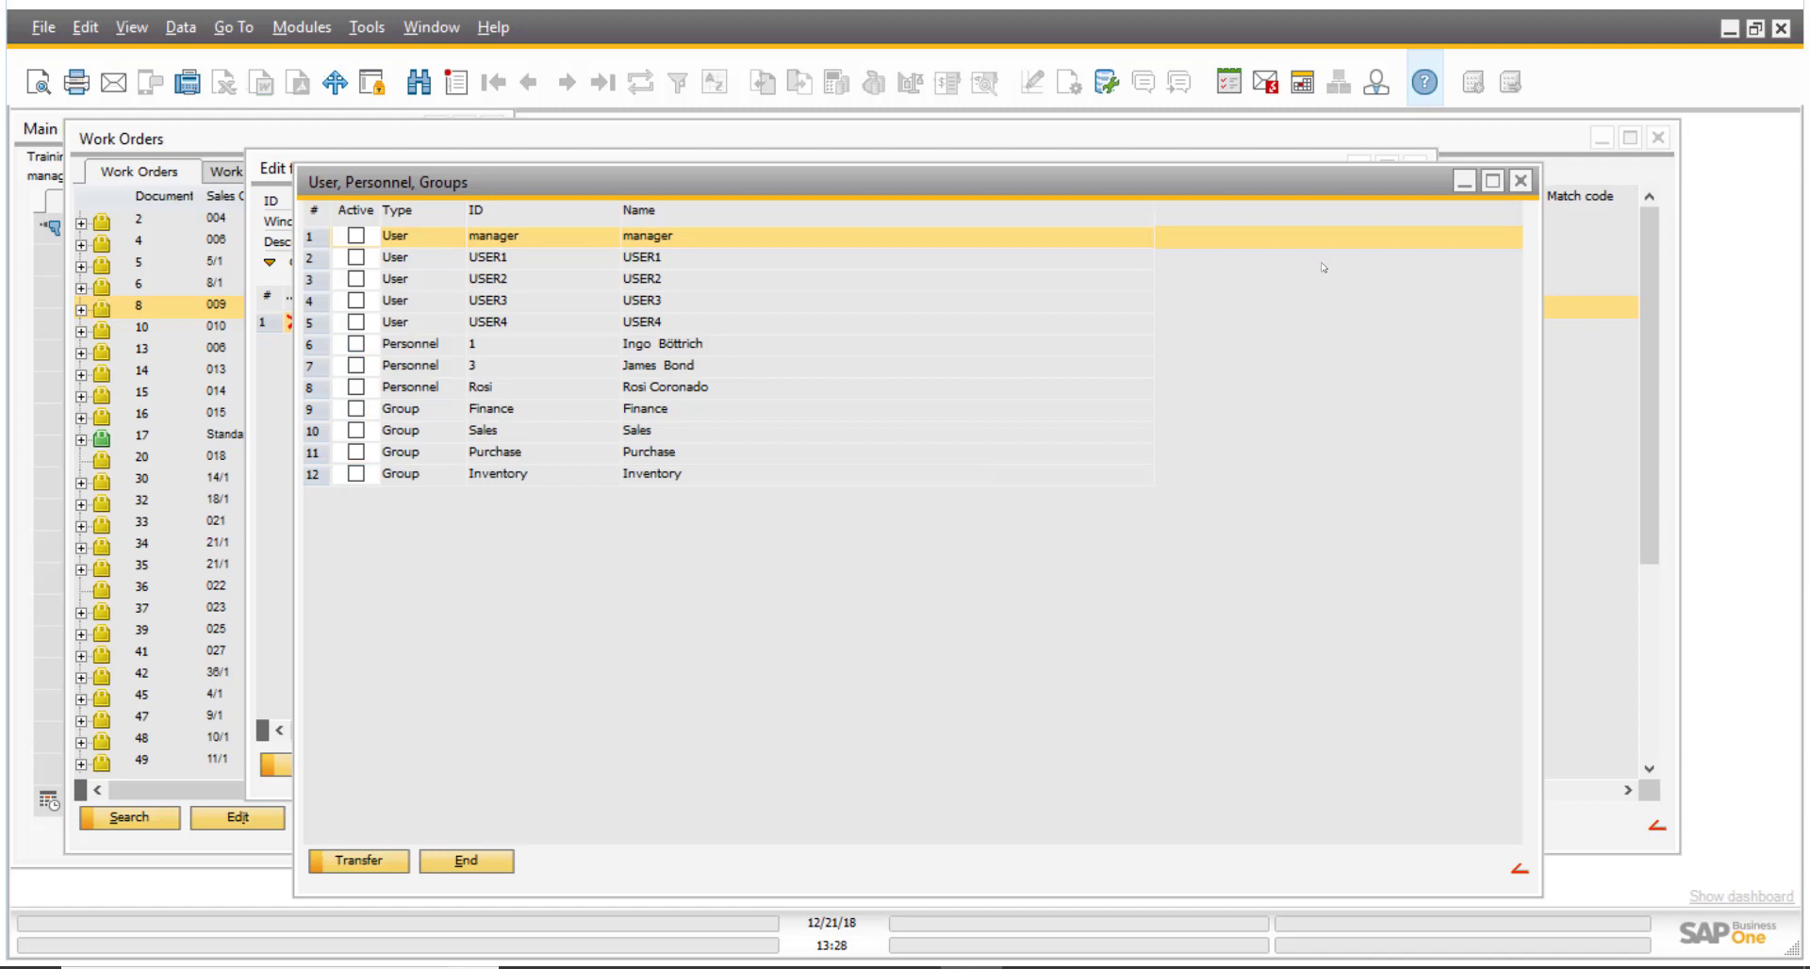
left_click(1520, 181)
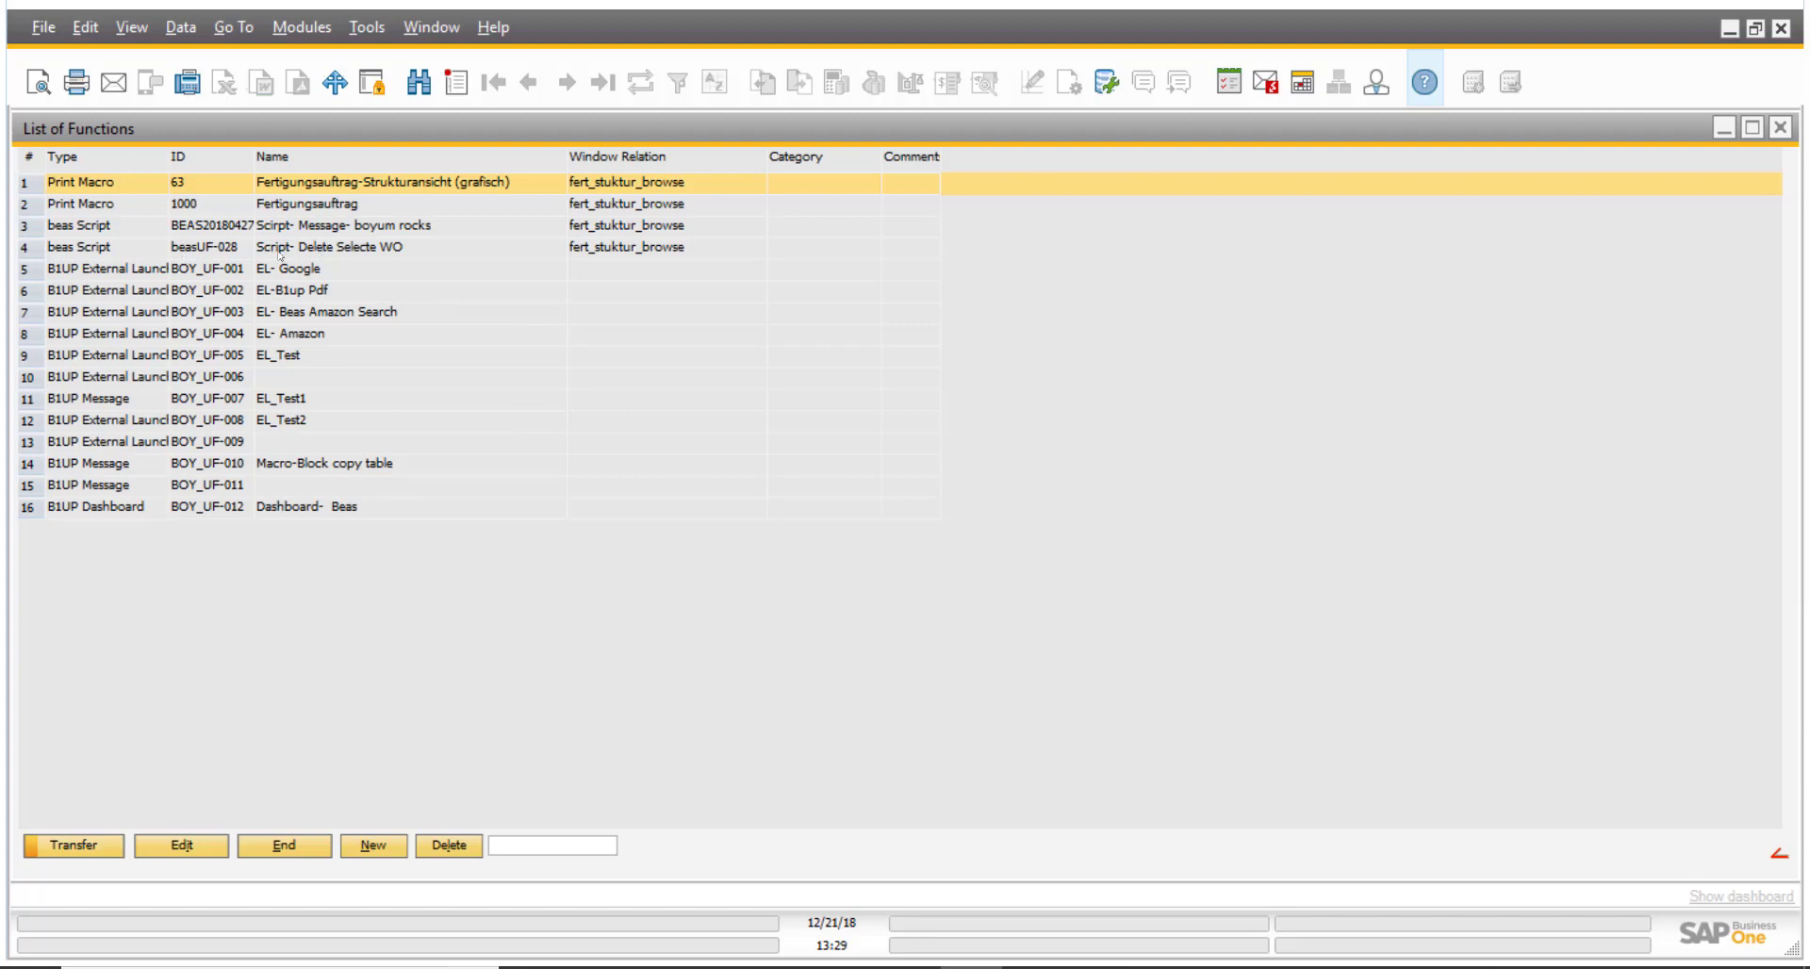
double_click(305, 248)
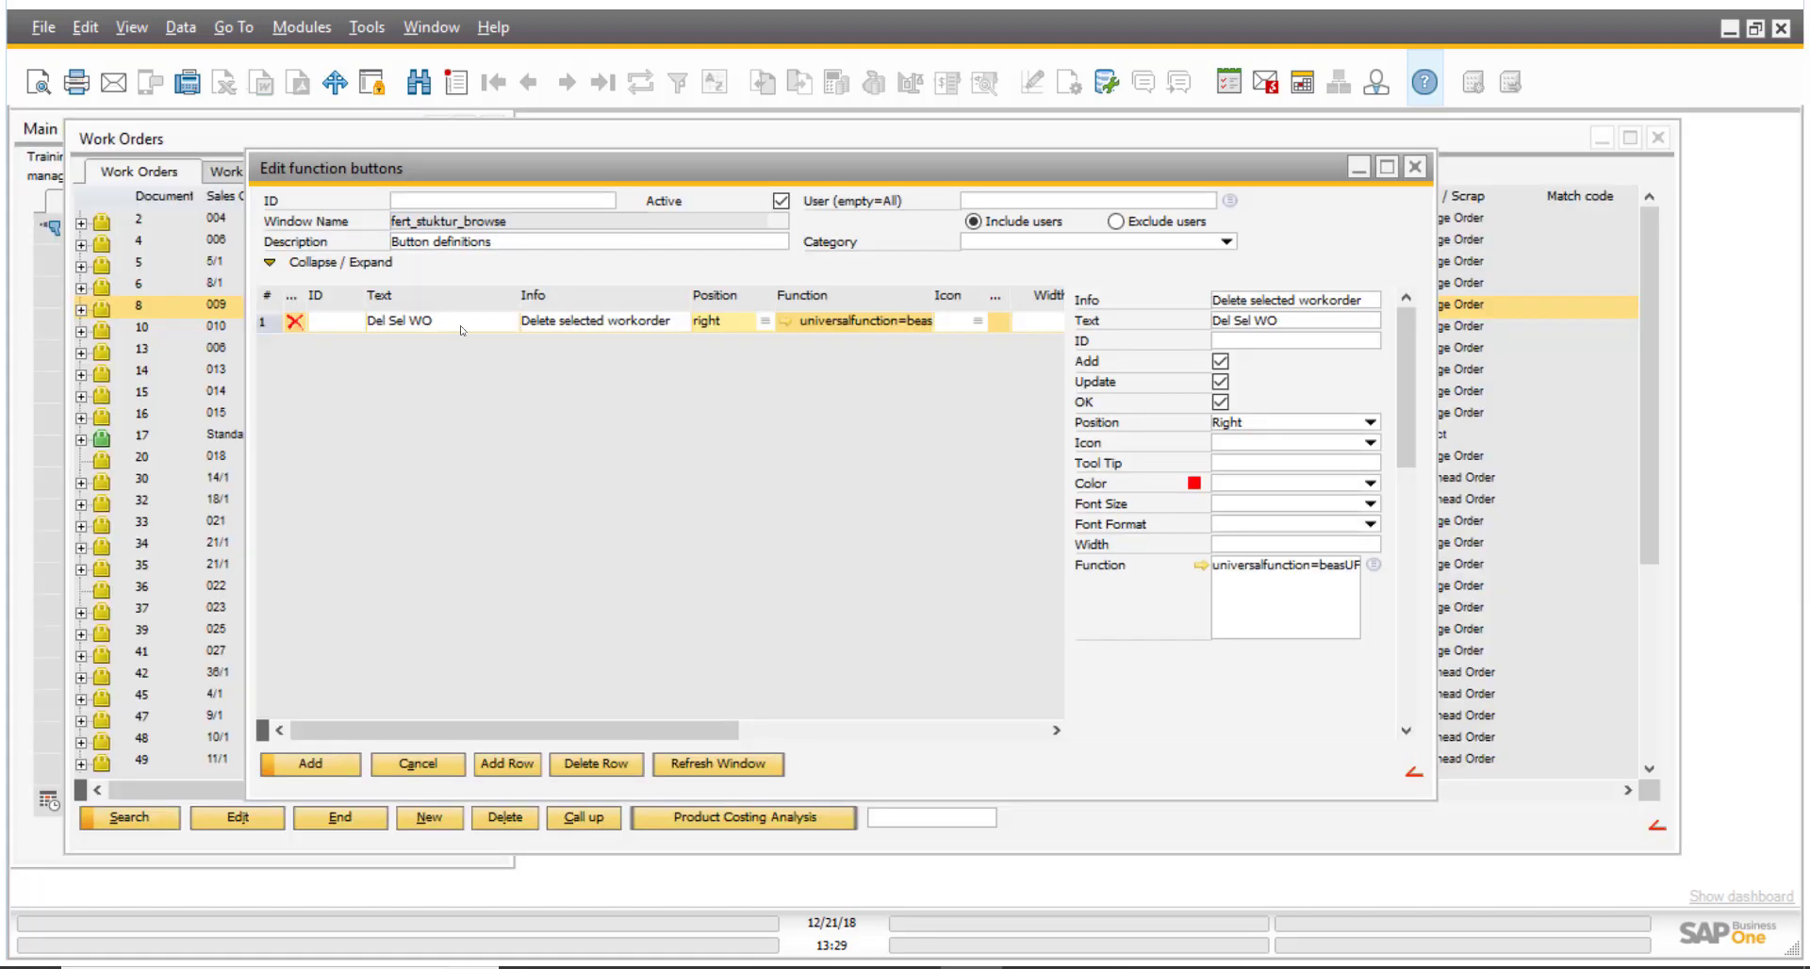
left_click(1203, 567)
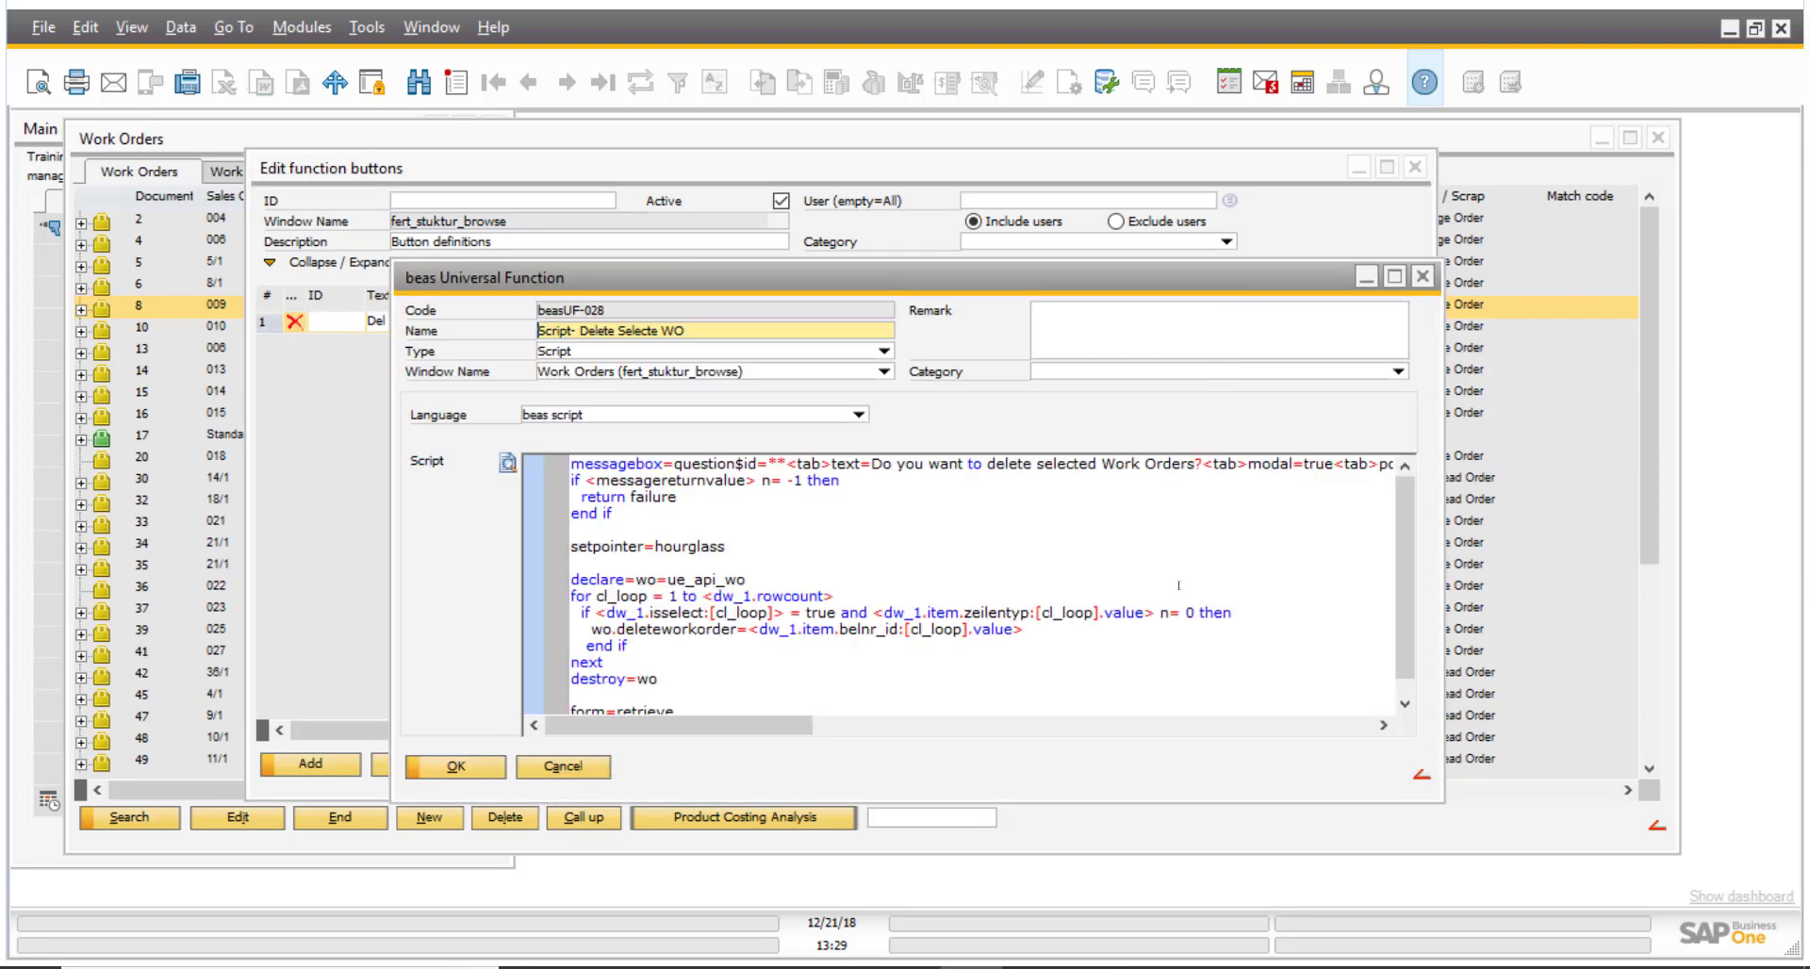
left_click_drag(1031, 281, 923, 183)
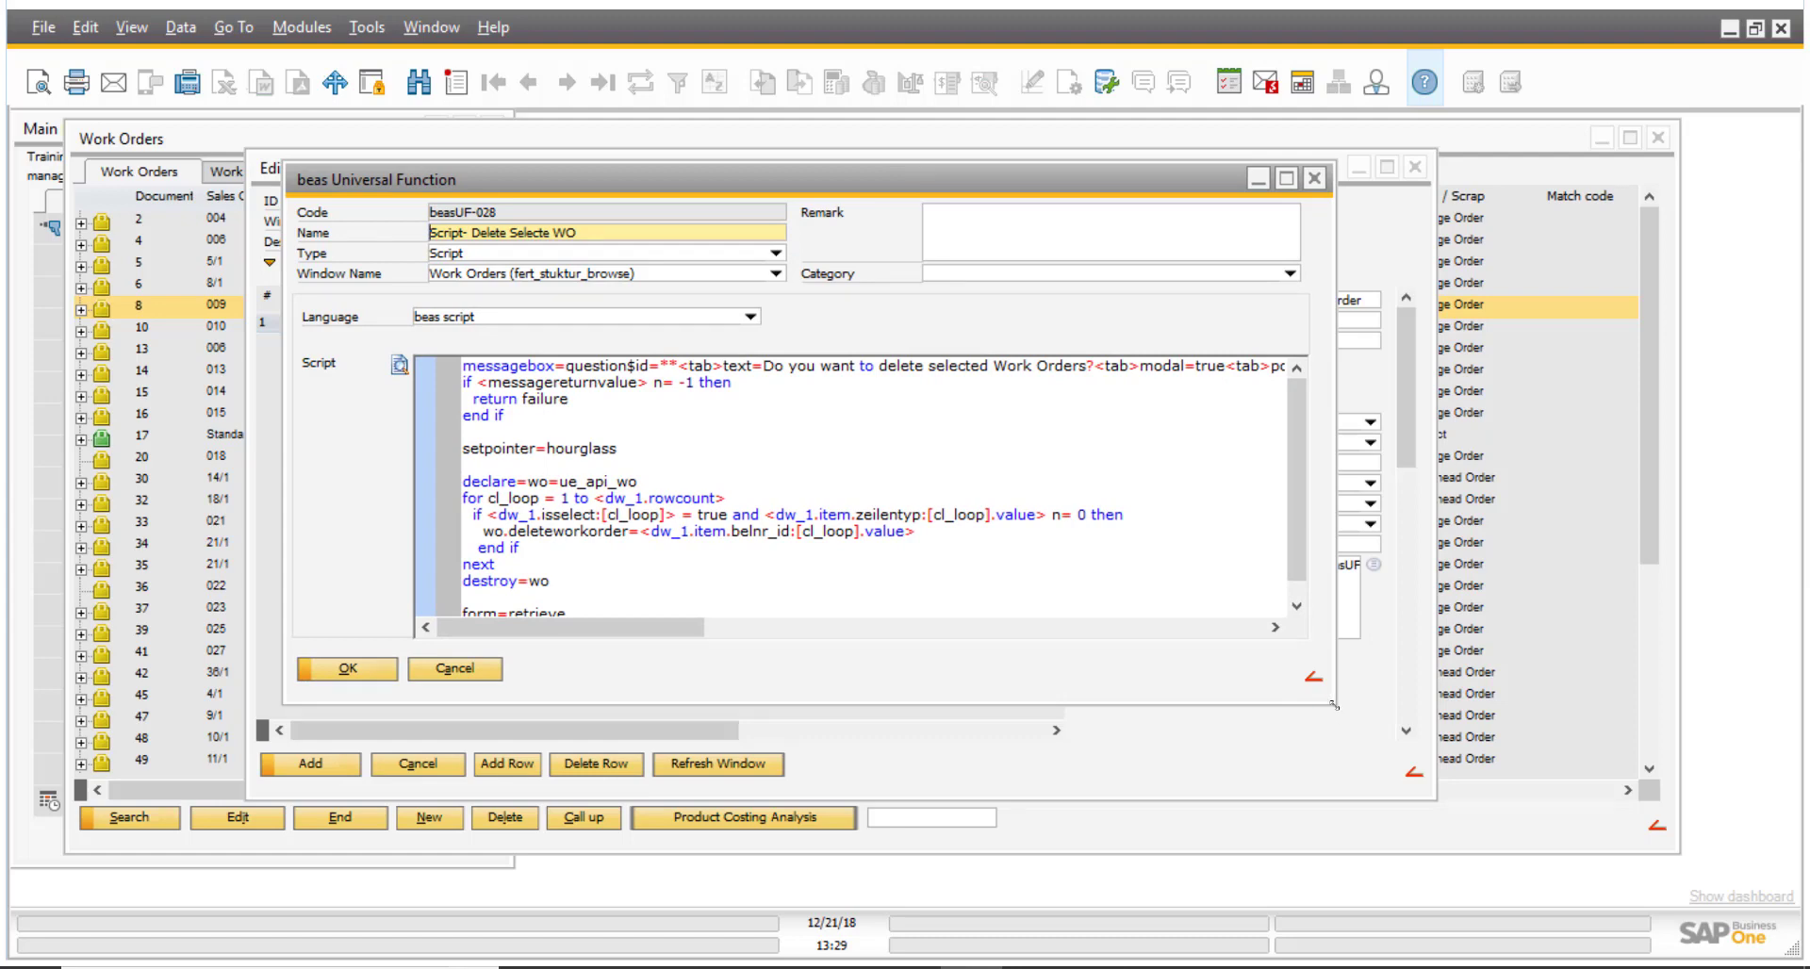
left_click_drag(1337, 707, 1516, 868)
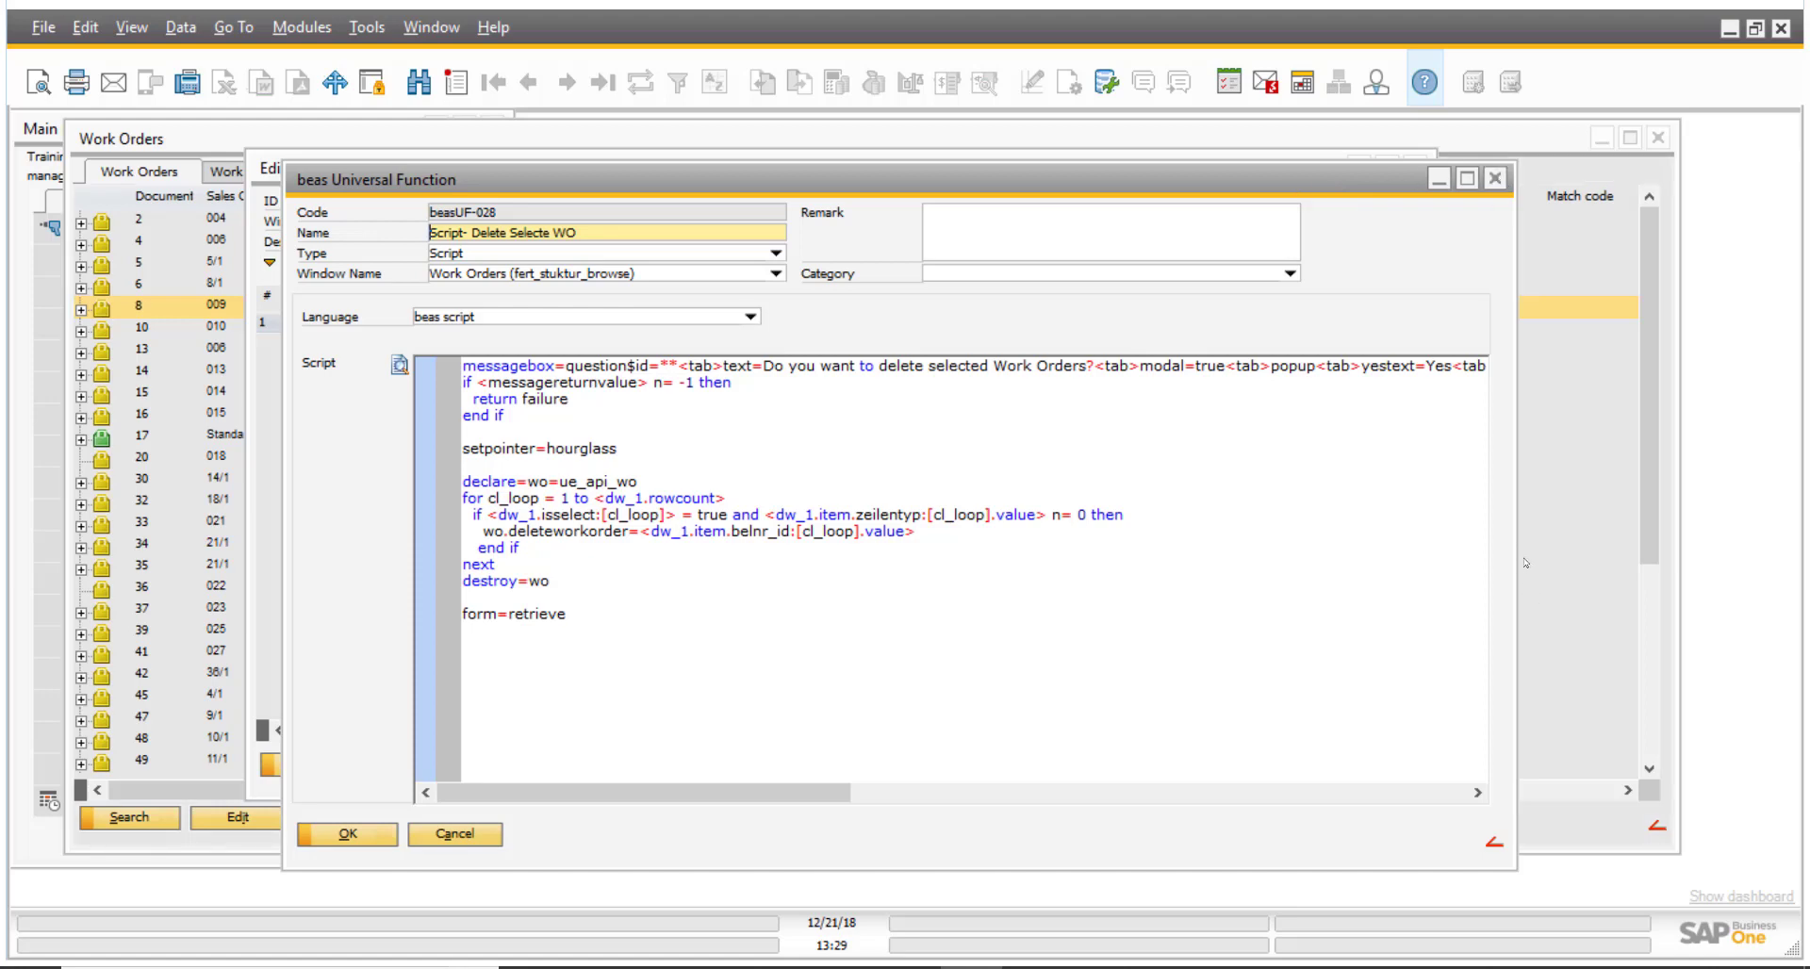
left_click(1495, 179)
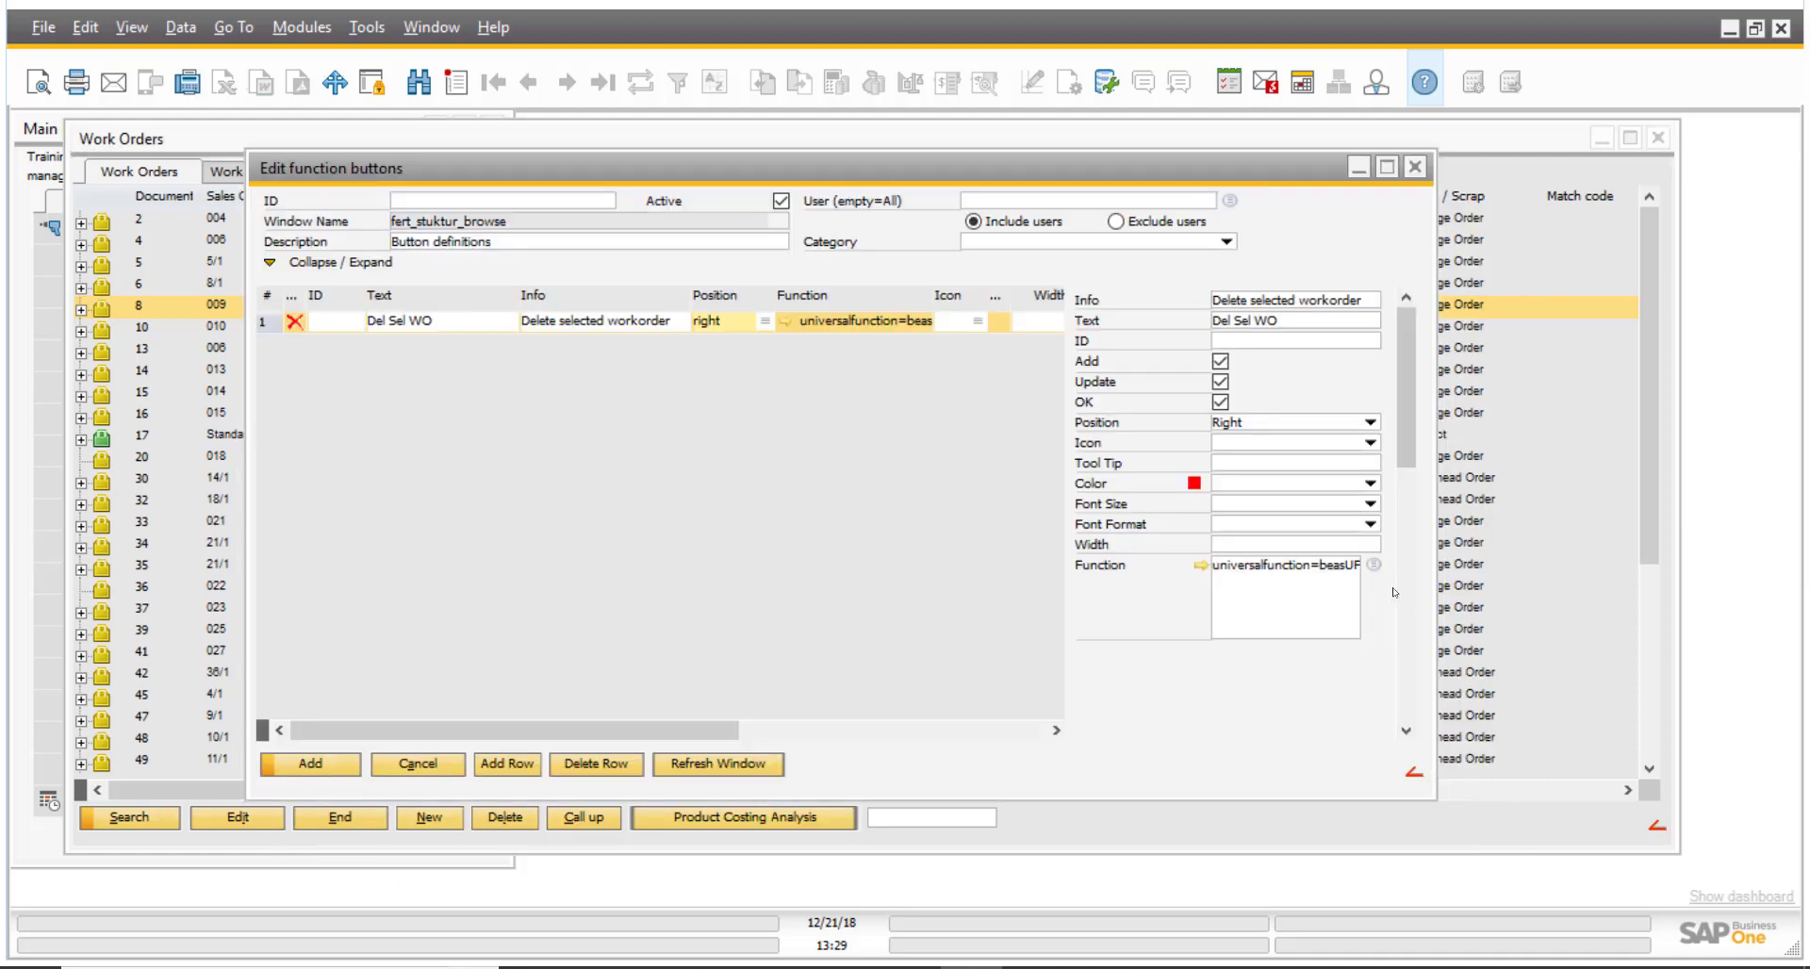
Create new universal function beasUF-038 of type Script and open its script editor.
left_click(1375, 566)
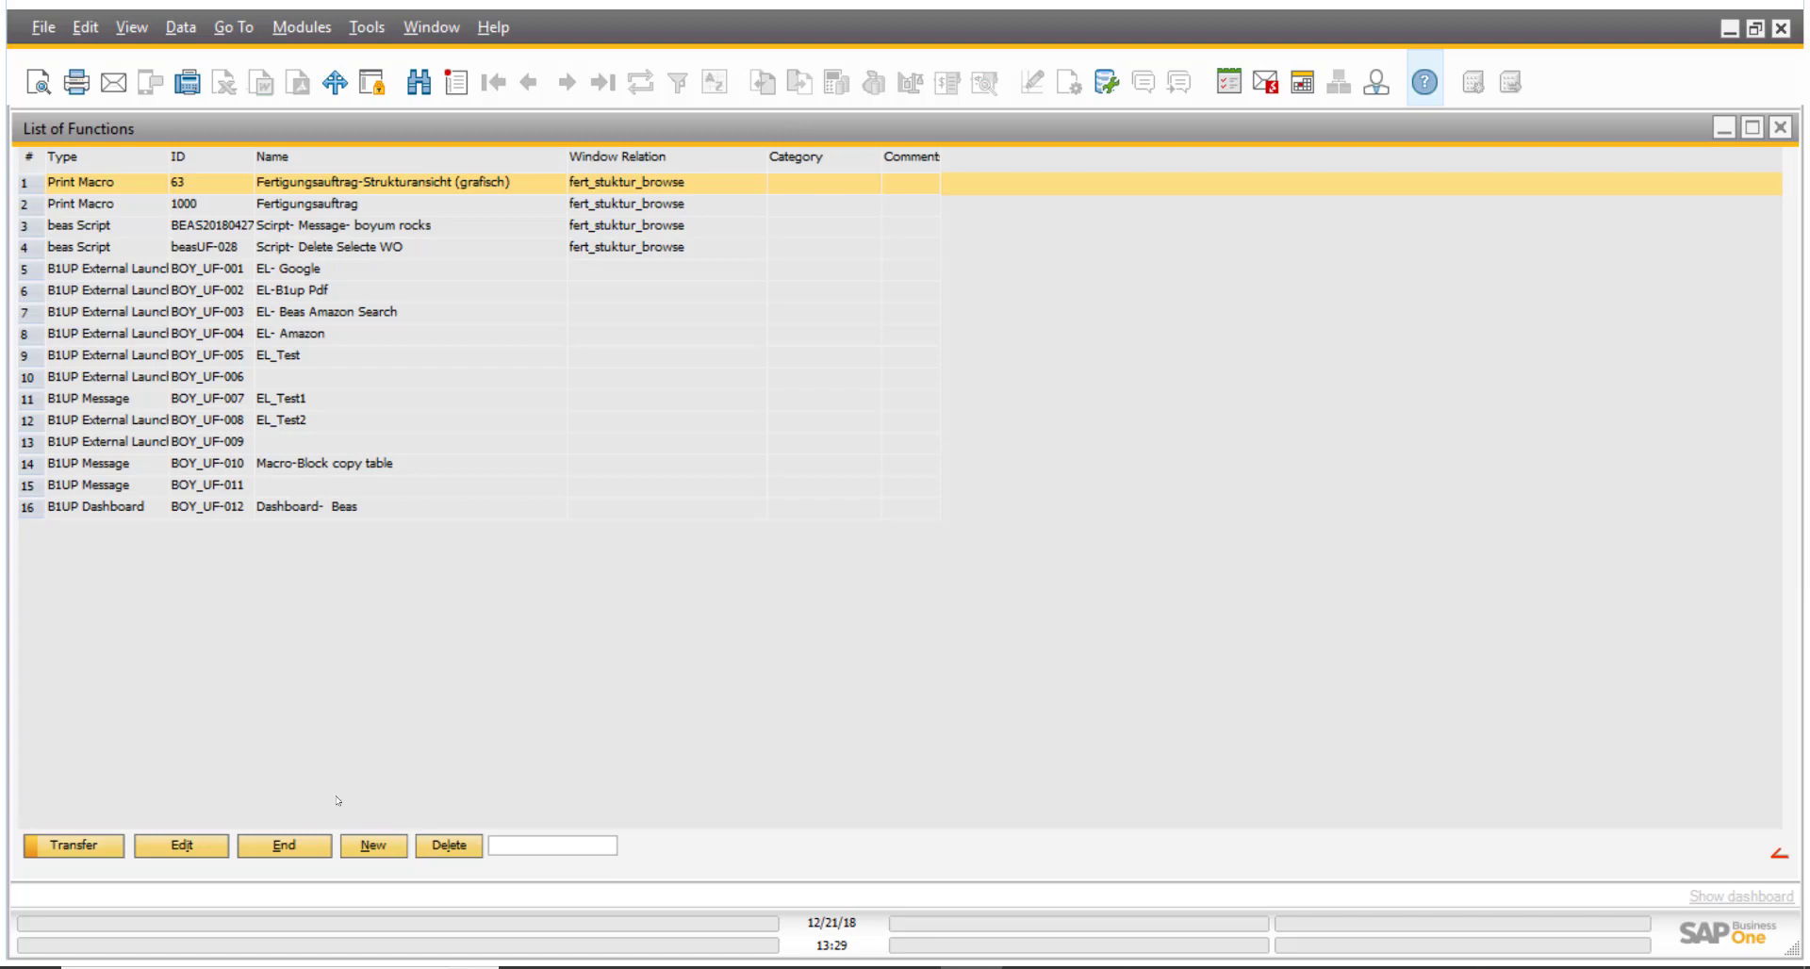
left_click(382, 847)
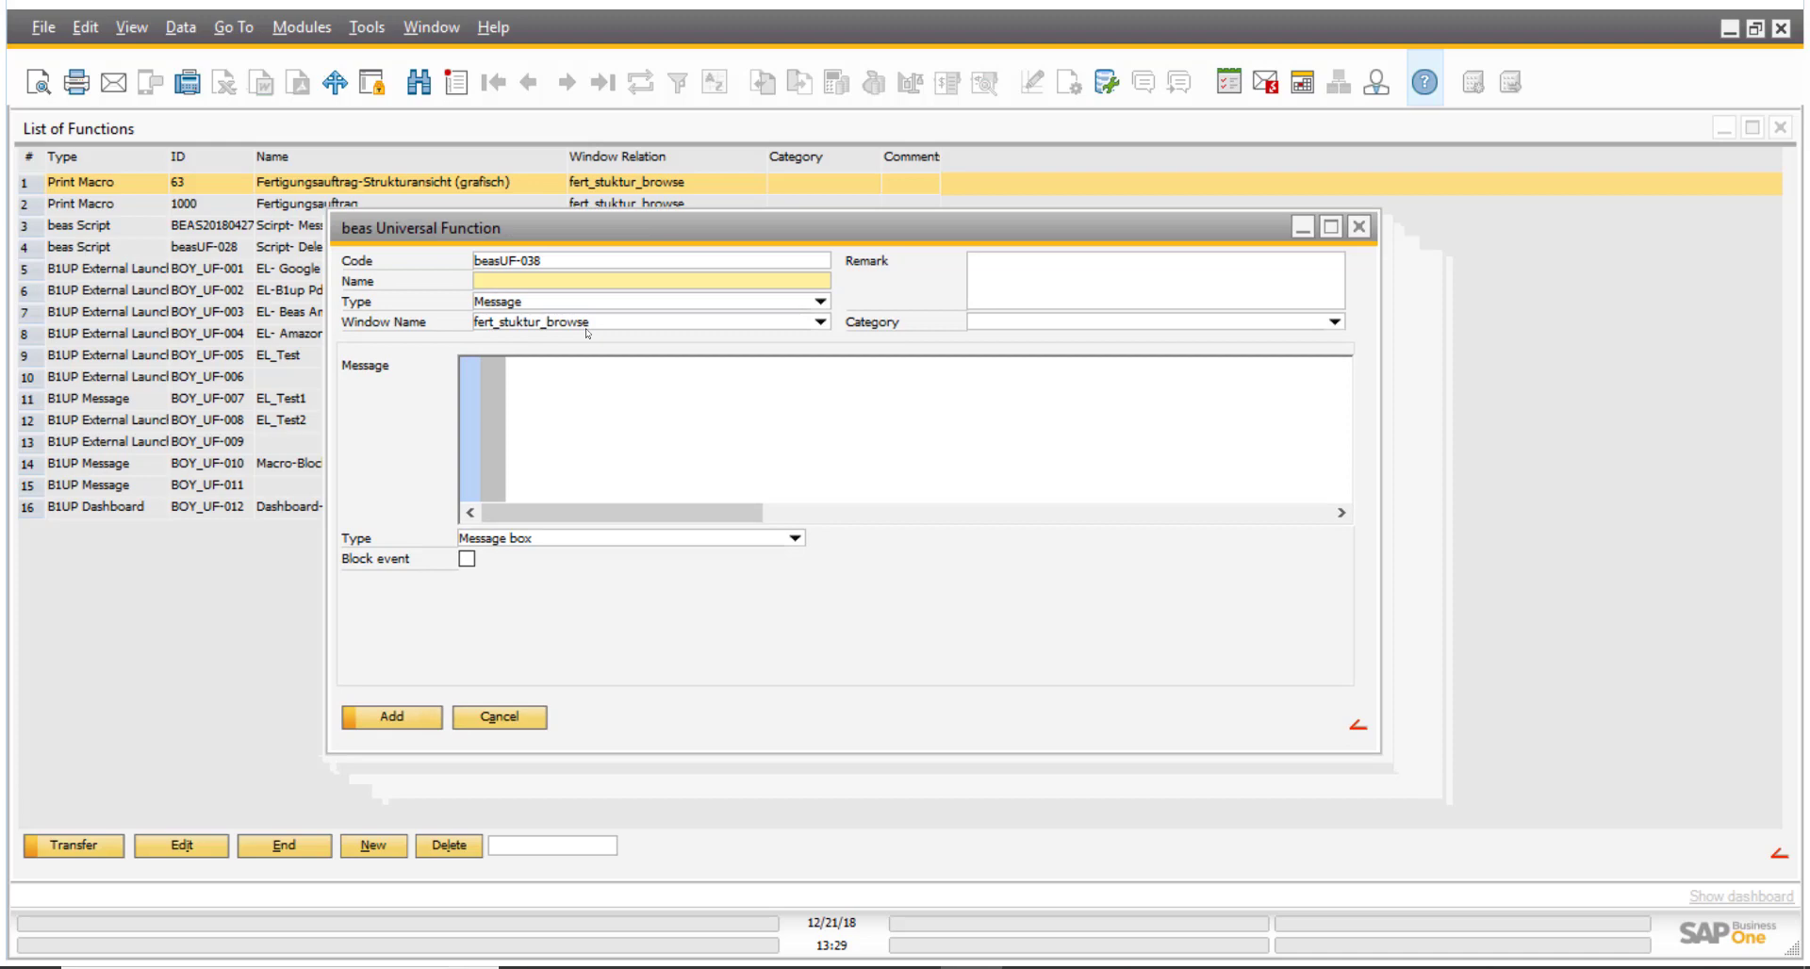
left_click(822, 303)
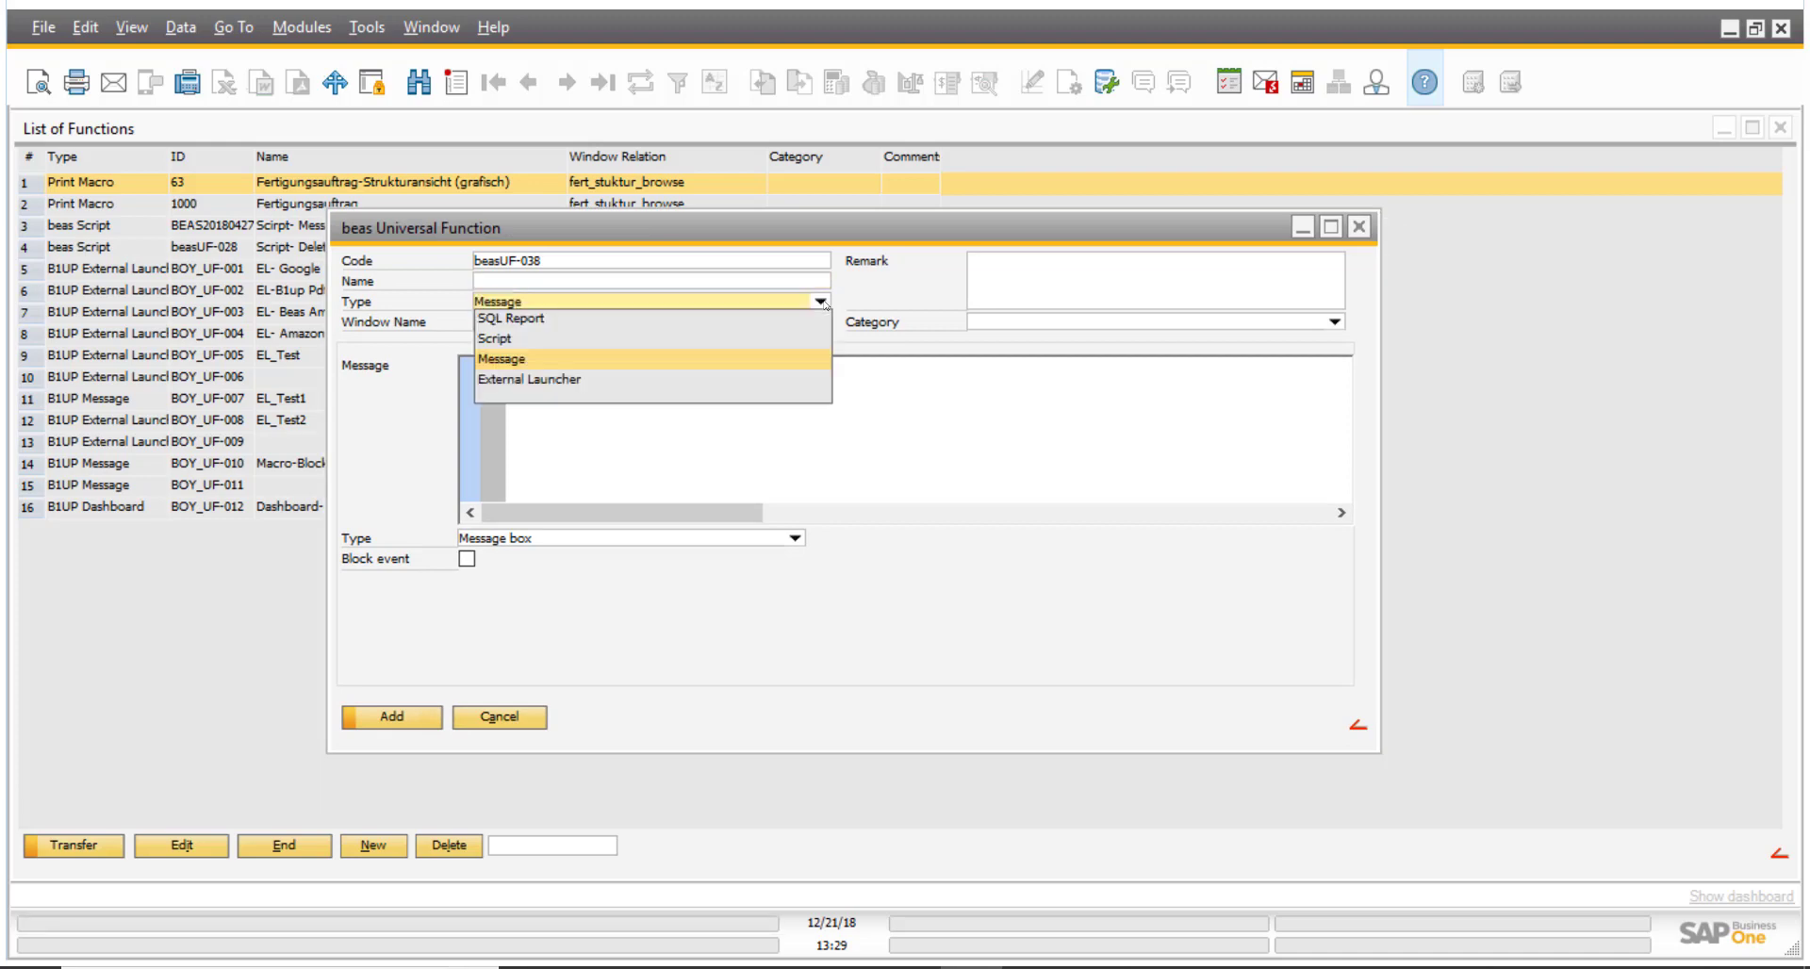
left_click(509, 339)
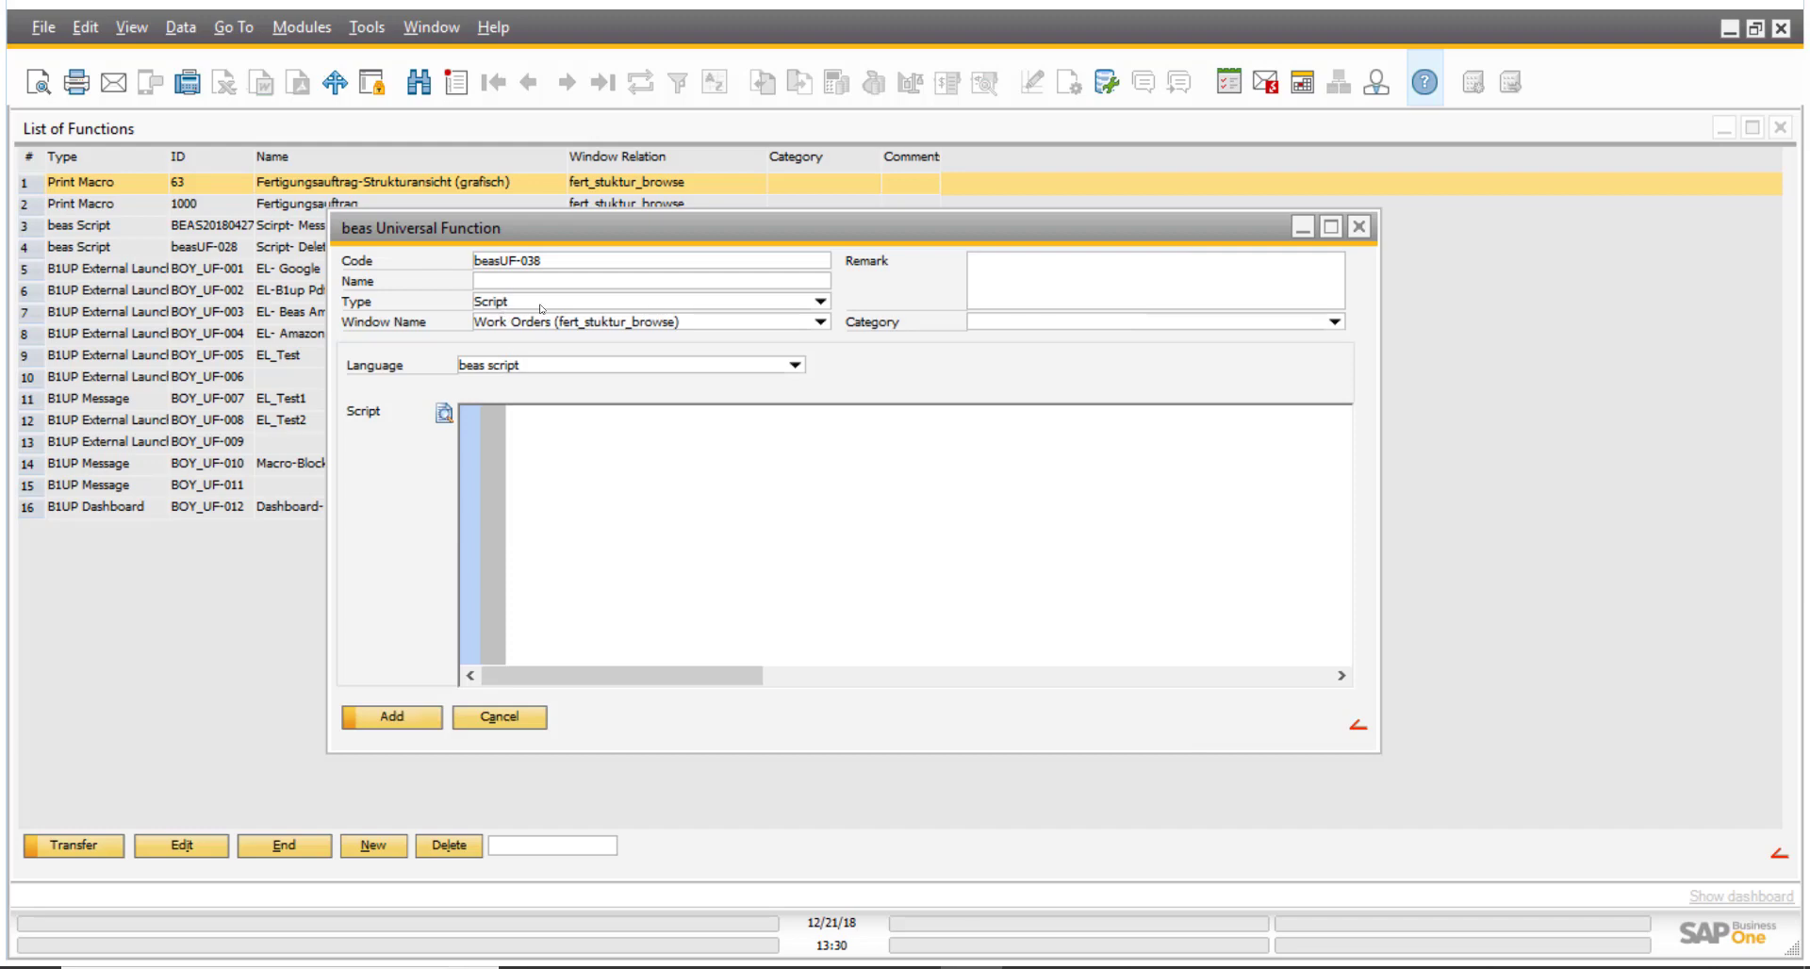
left_click(444, 415)
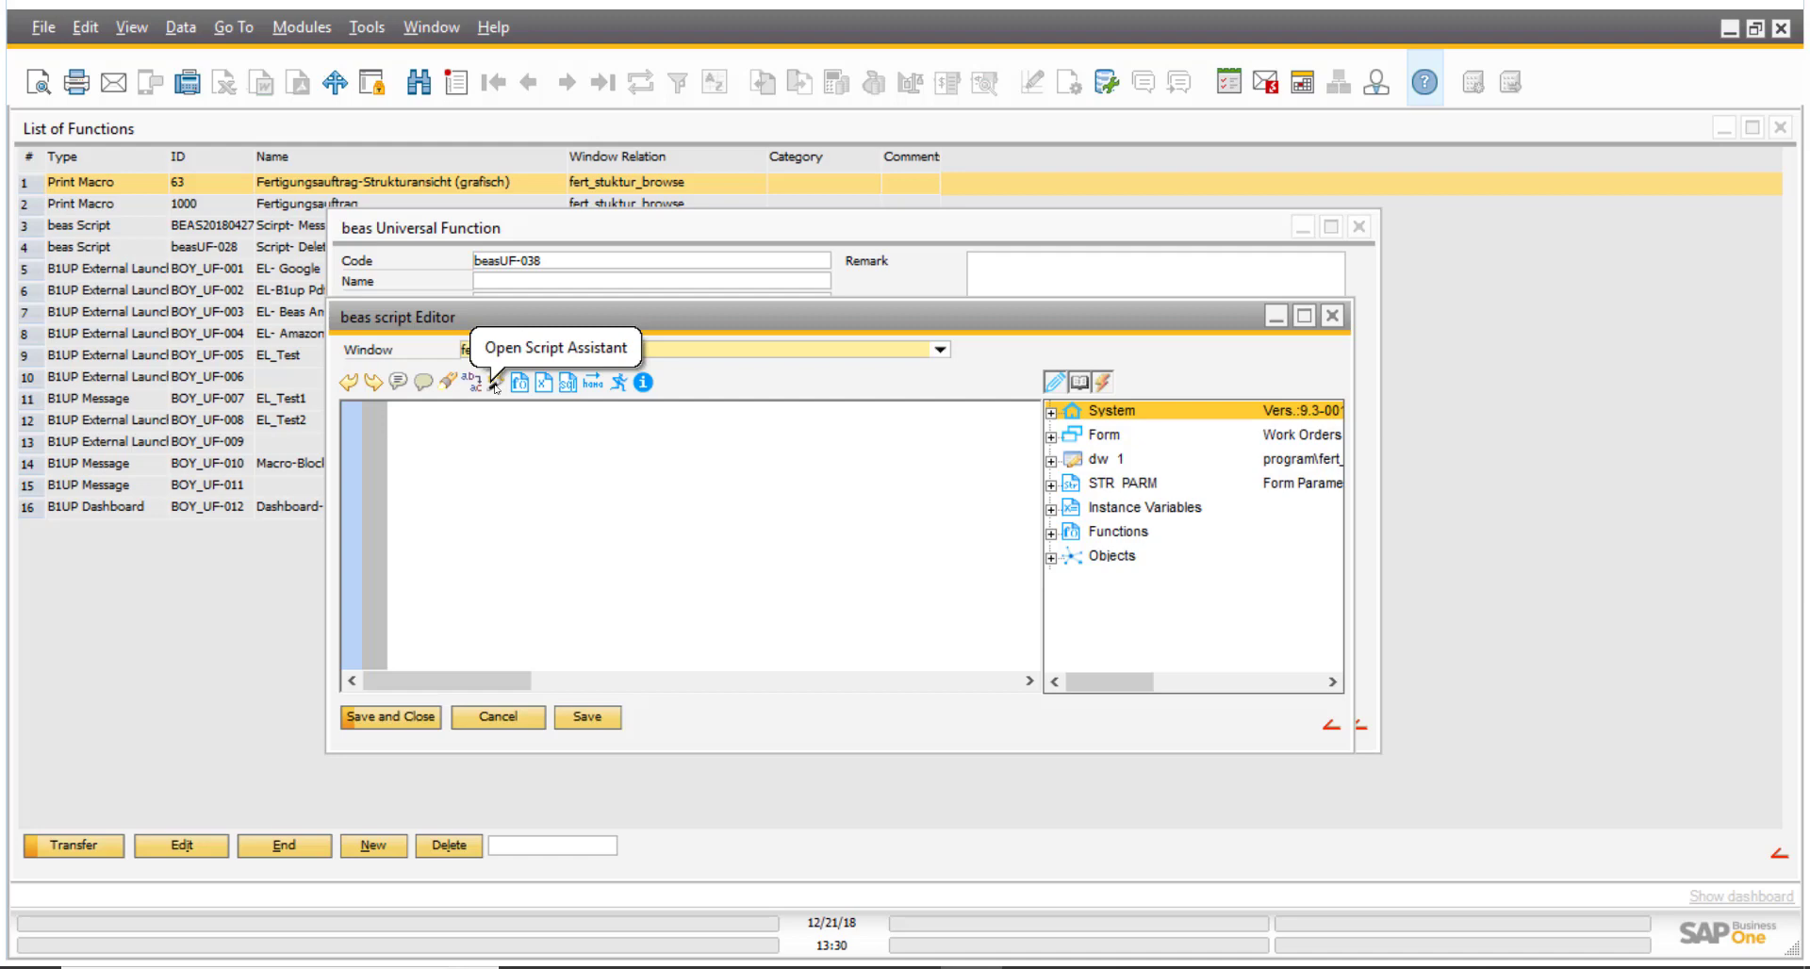
In the Script Assistant, choose the message command with type question and review the preview.
left_click(495, 382)
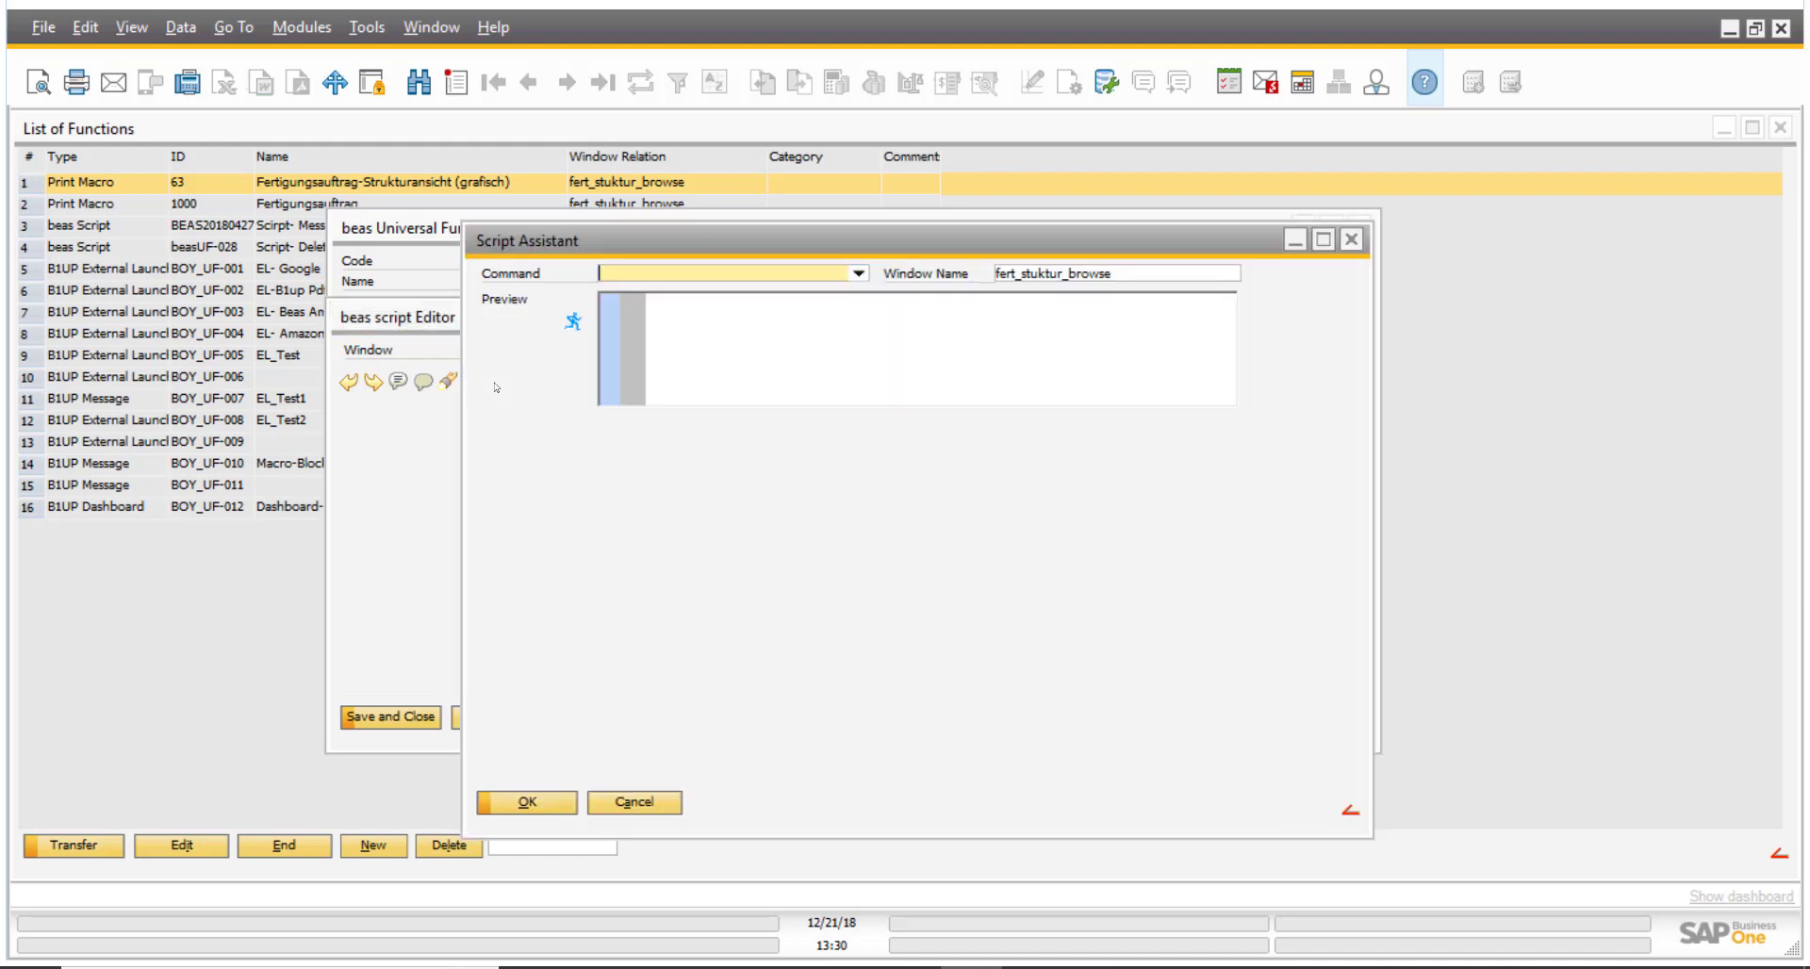
left_click(859, 274)
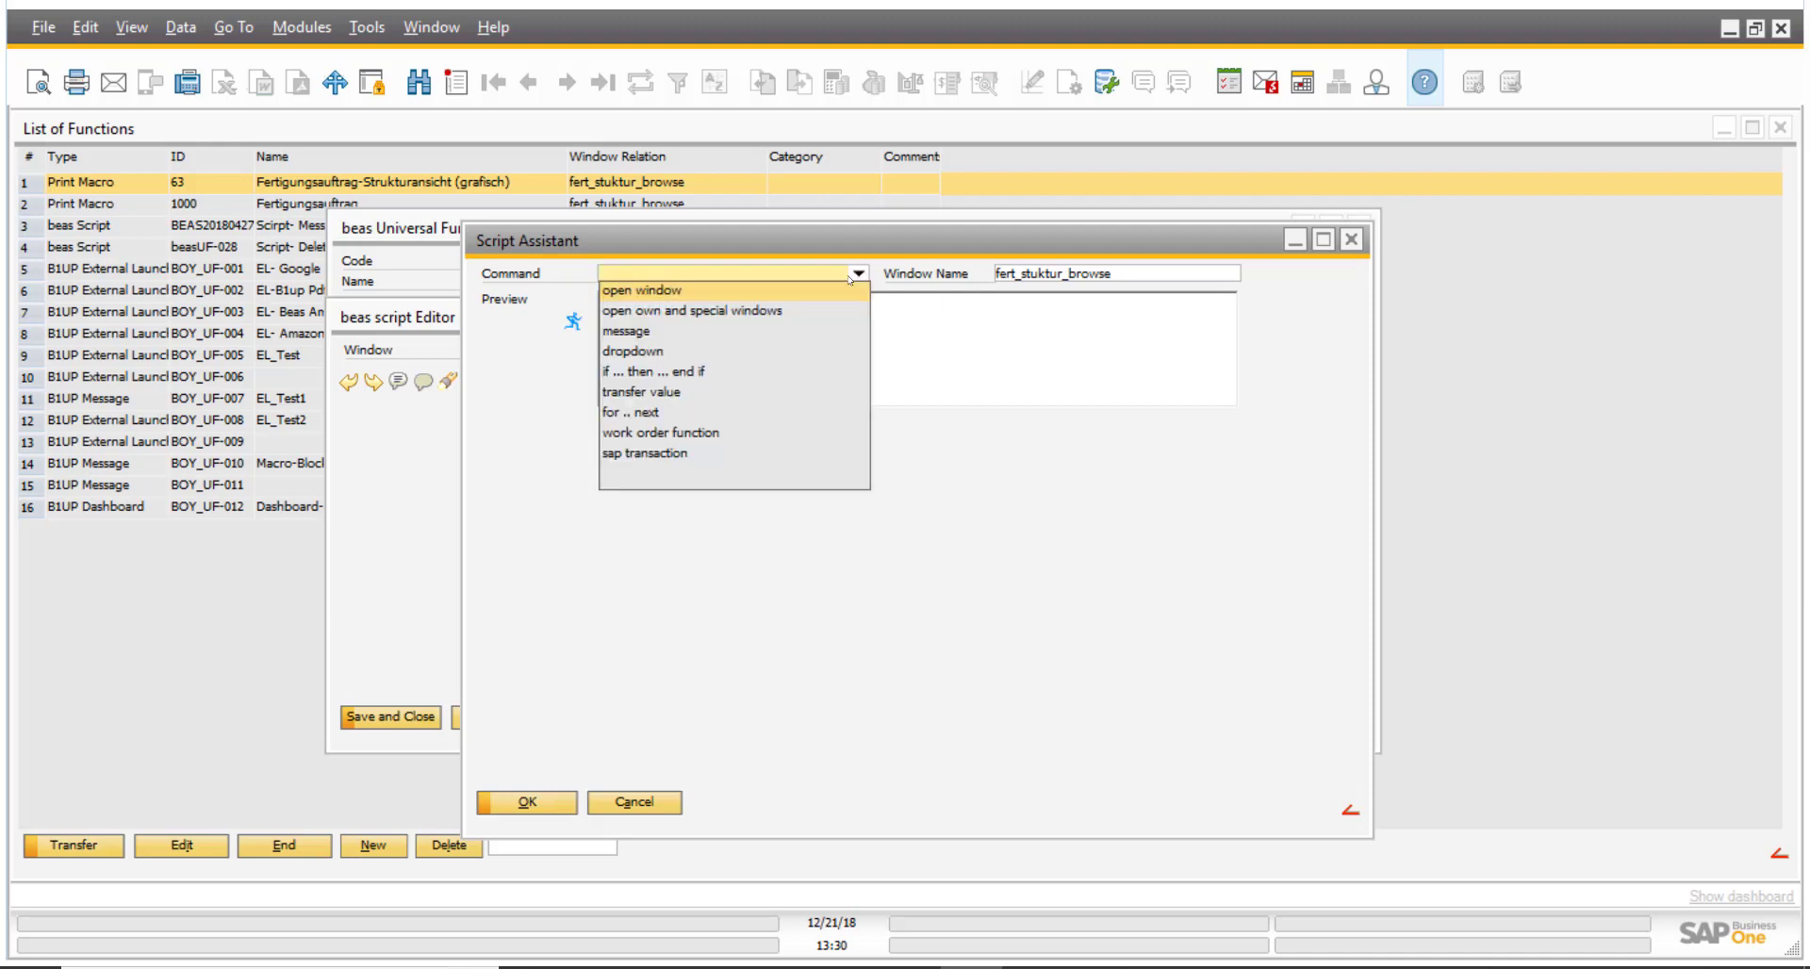
left_click(655, 333)
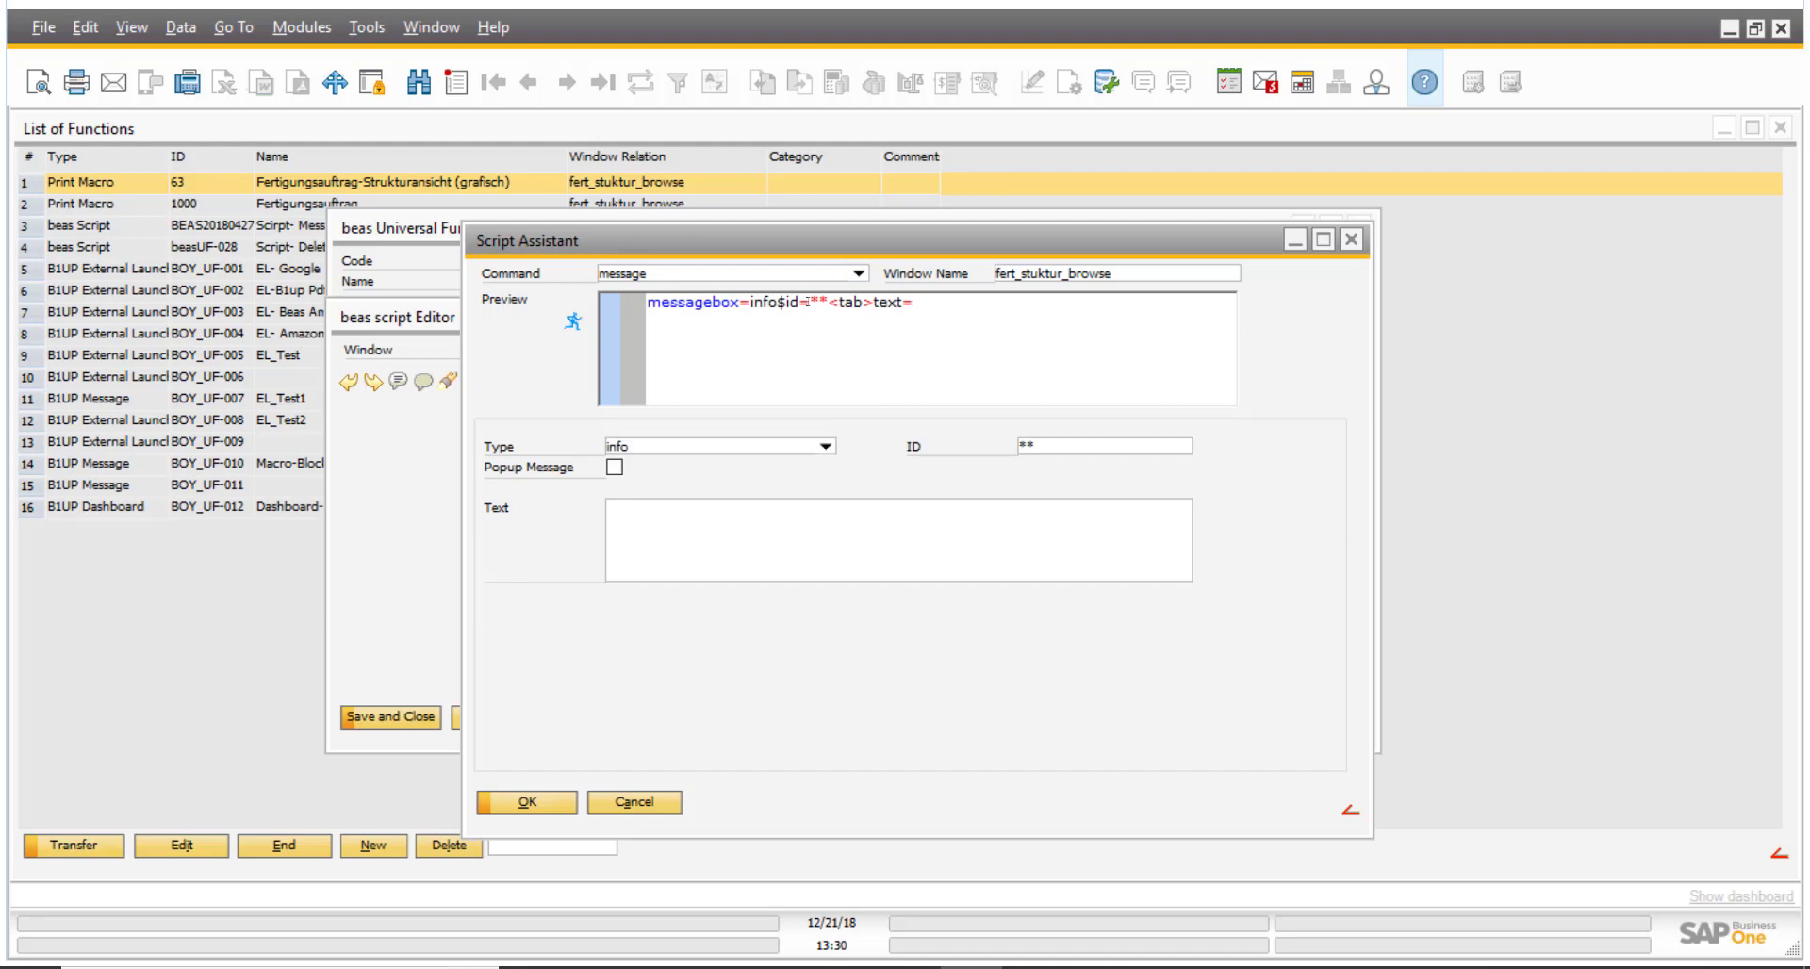
left_click(827, 448)
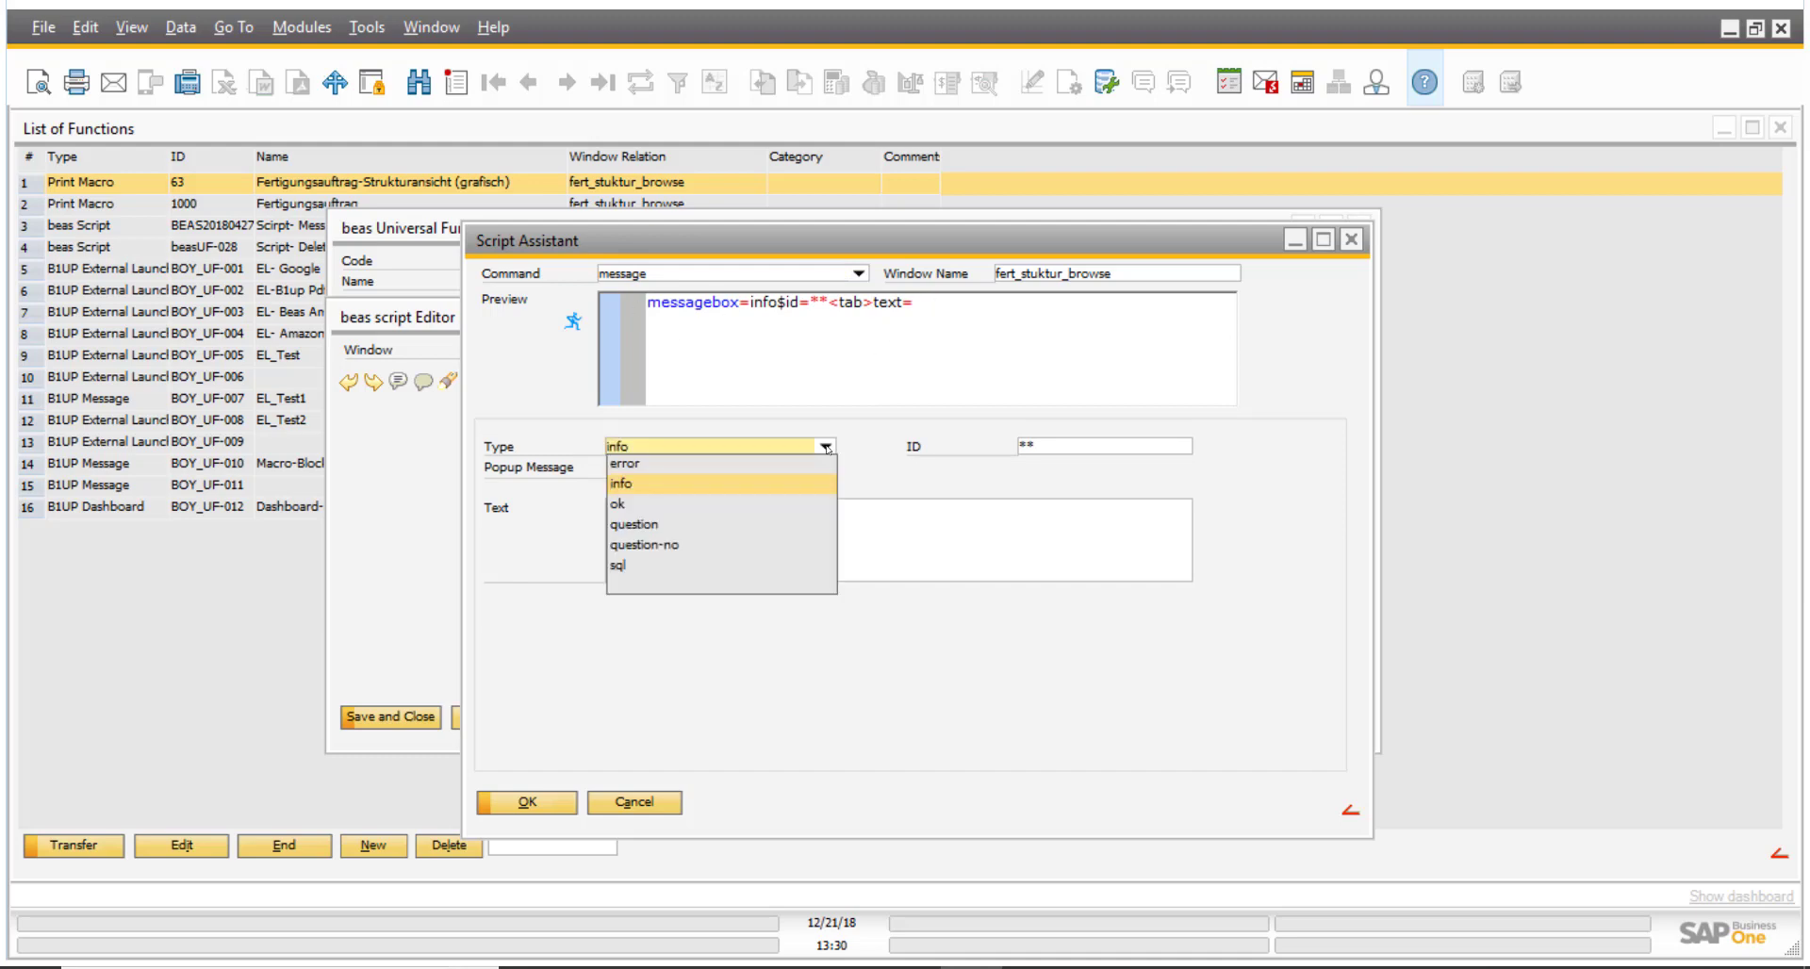
left_click(659, 524)
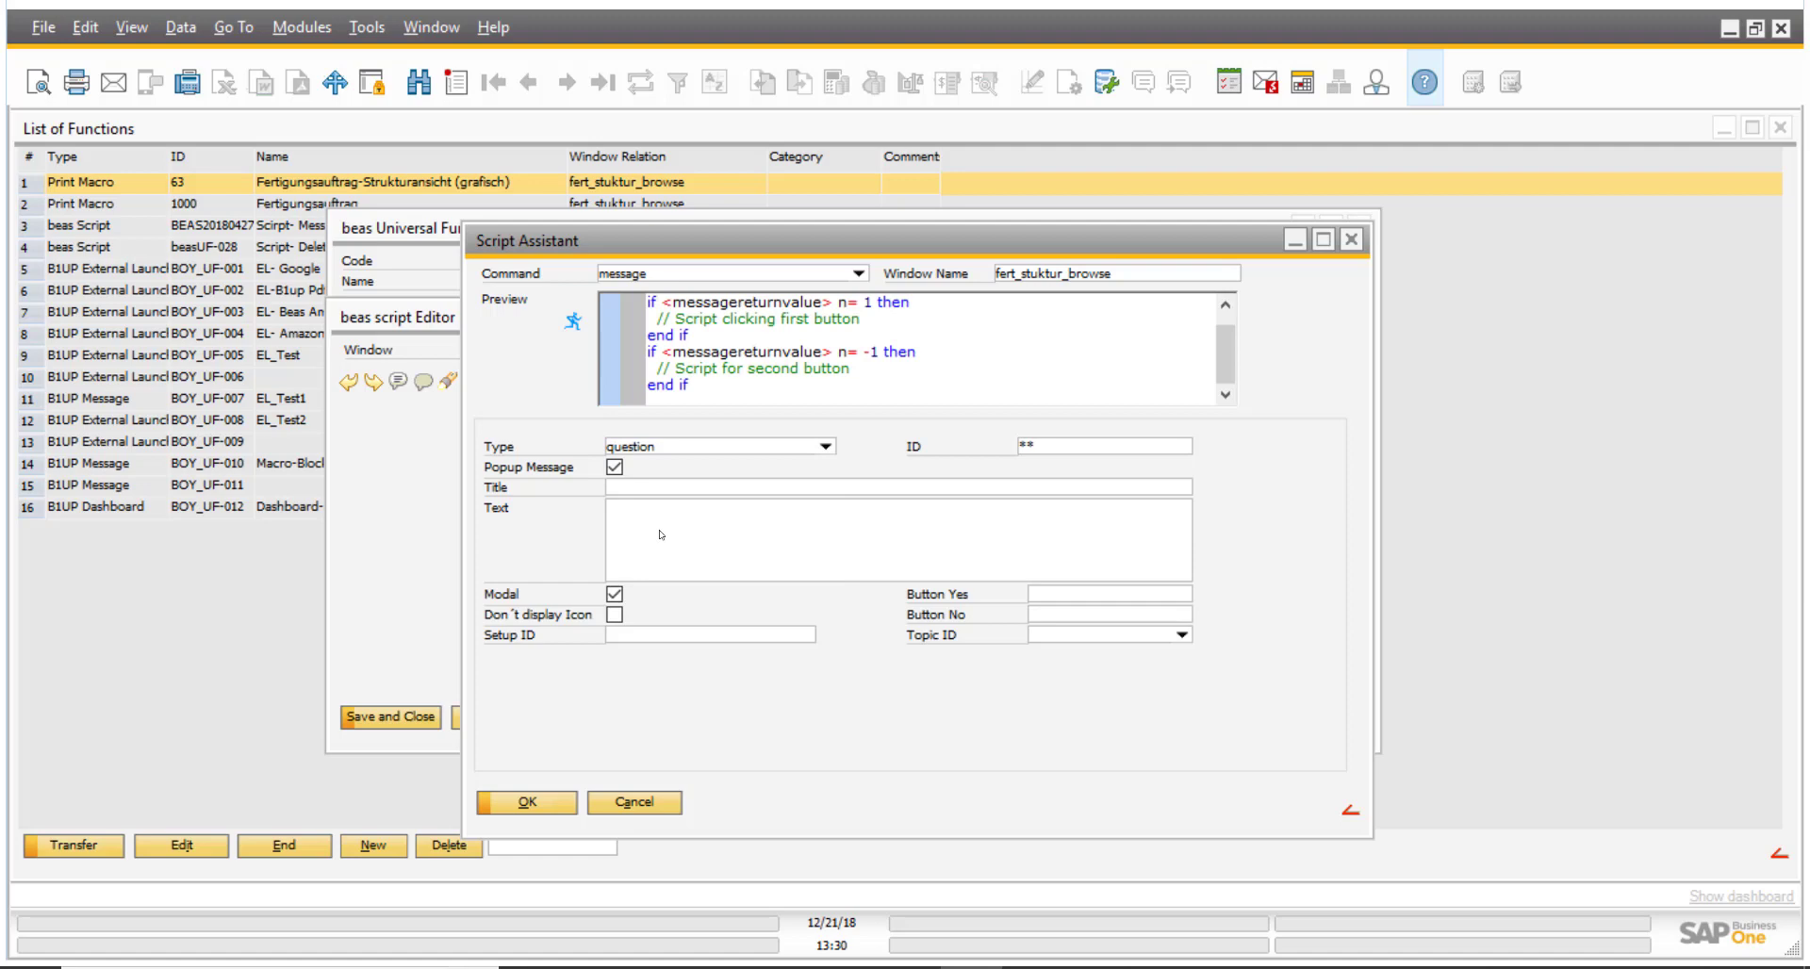
scroll(1229, 374, "up", 1)
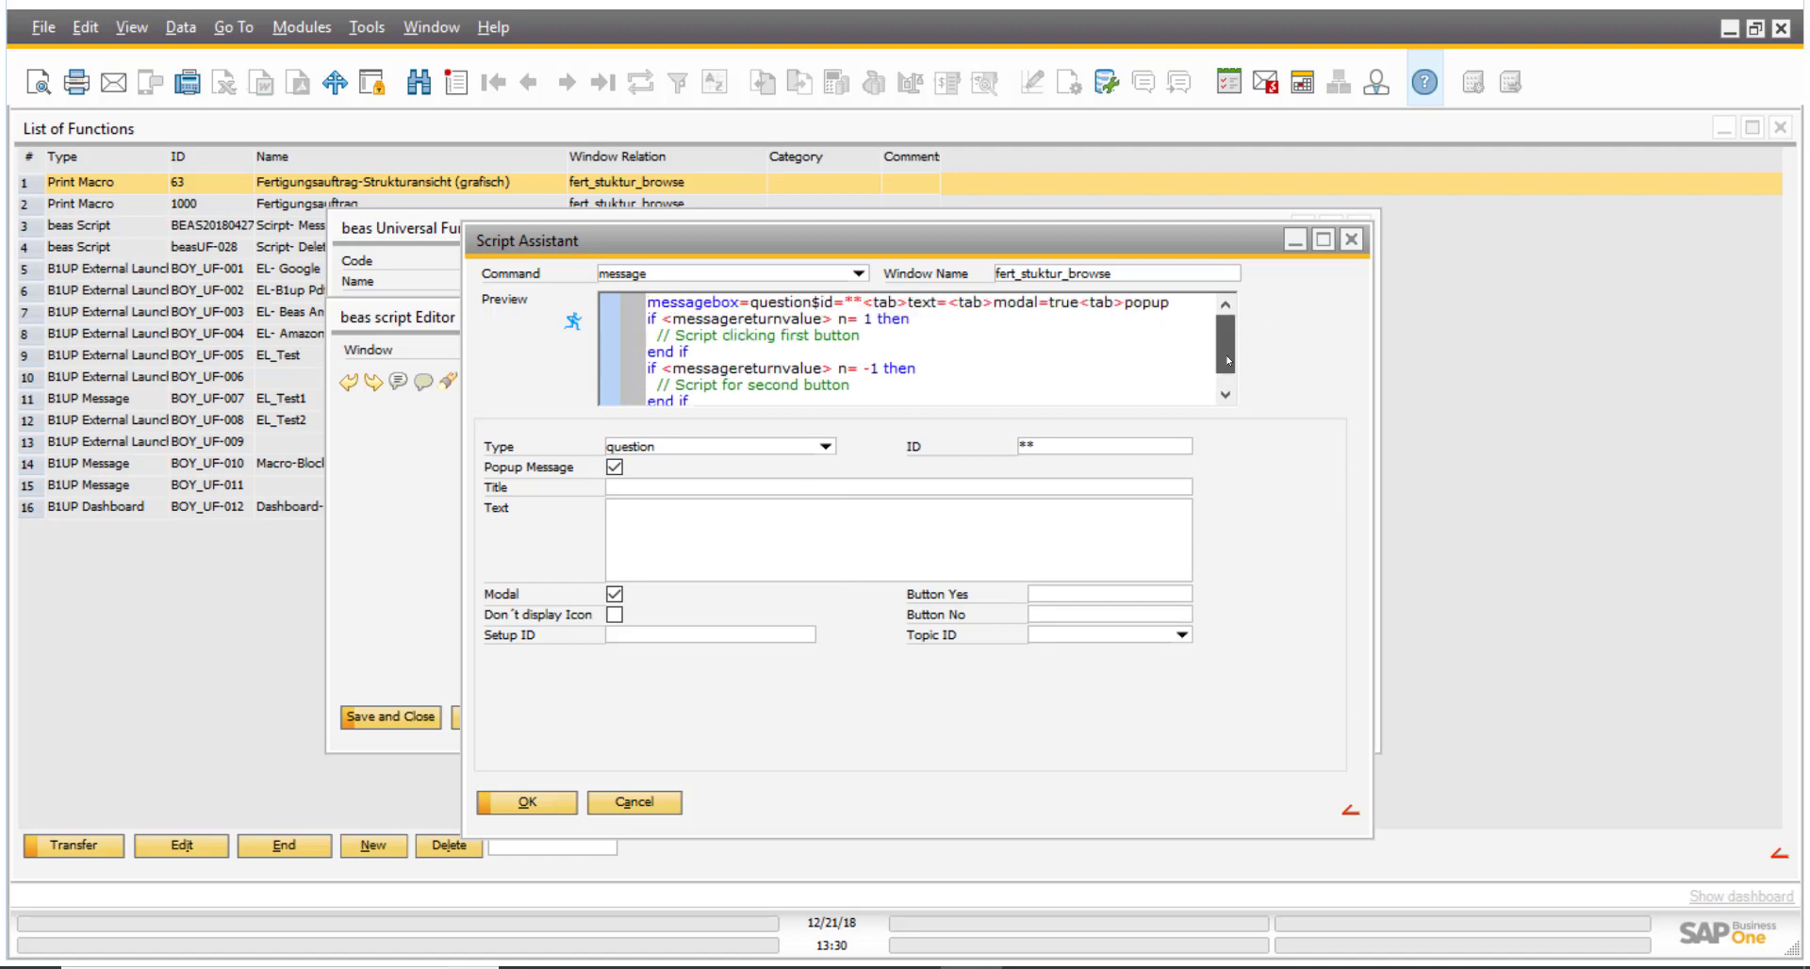
left_click_drag(1080, 244, 755, 196)
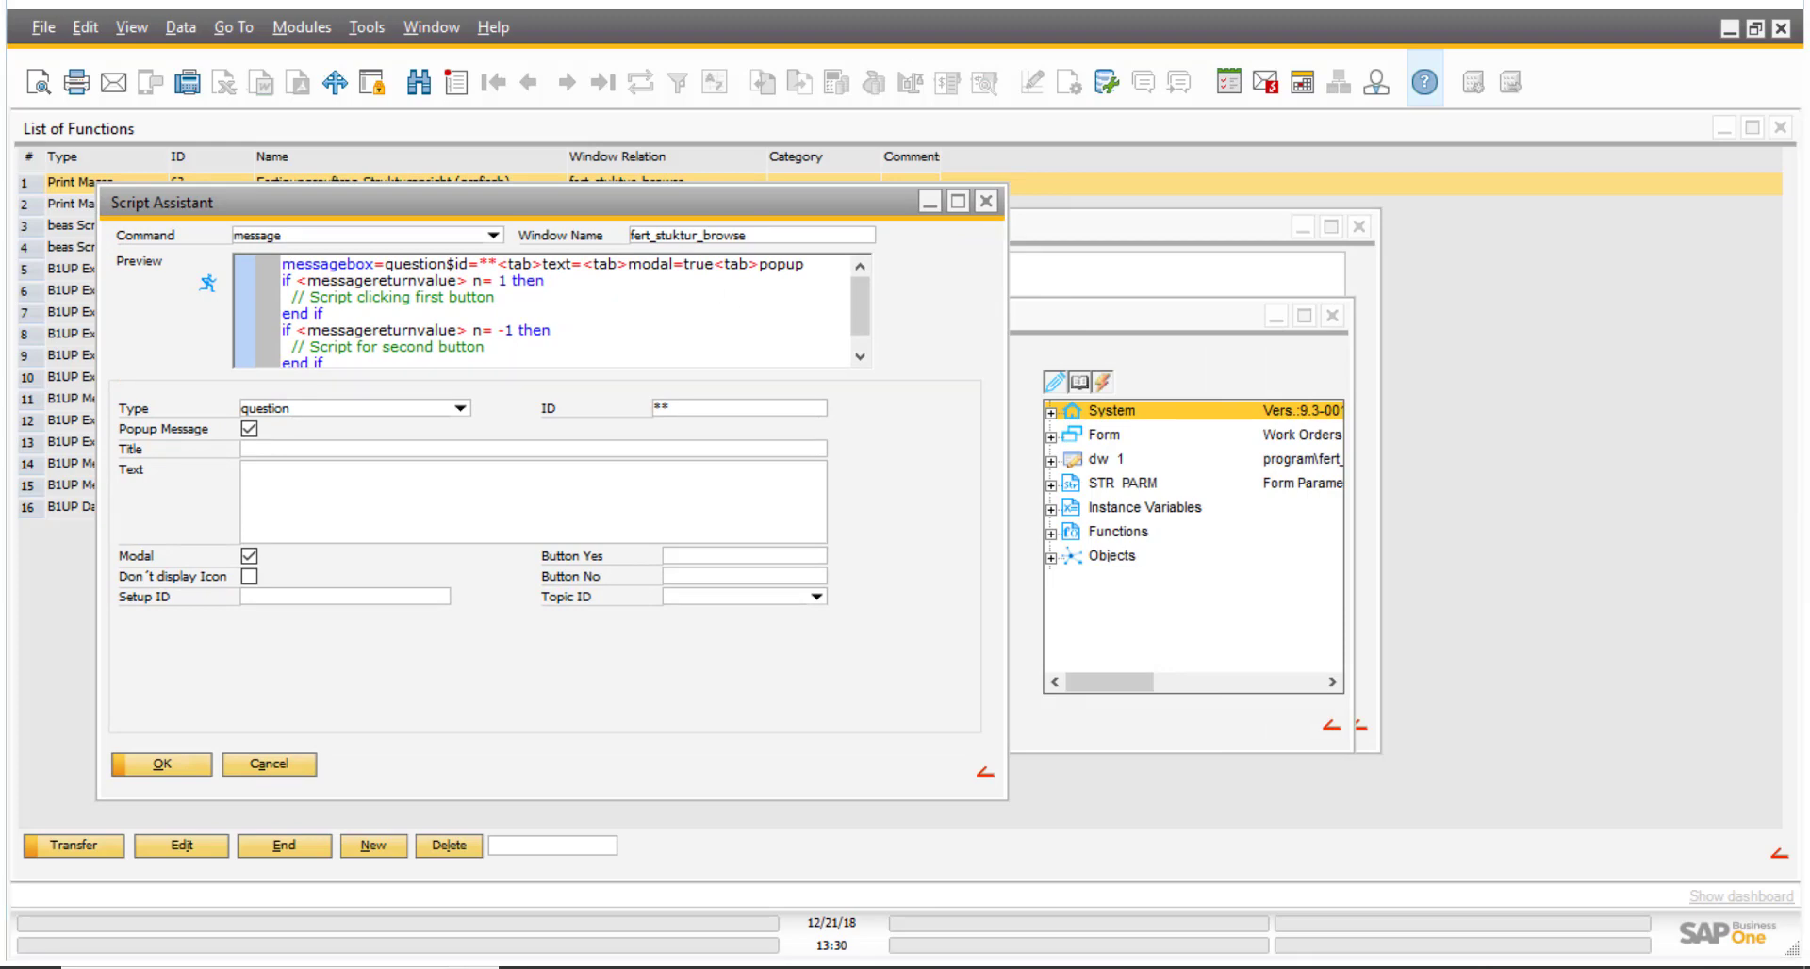
Bring up the prepared delete script in Notepad and move its window left.
key("alt+Tab")
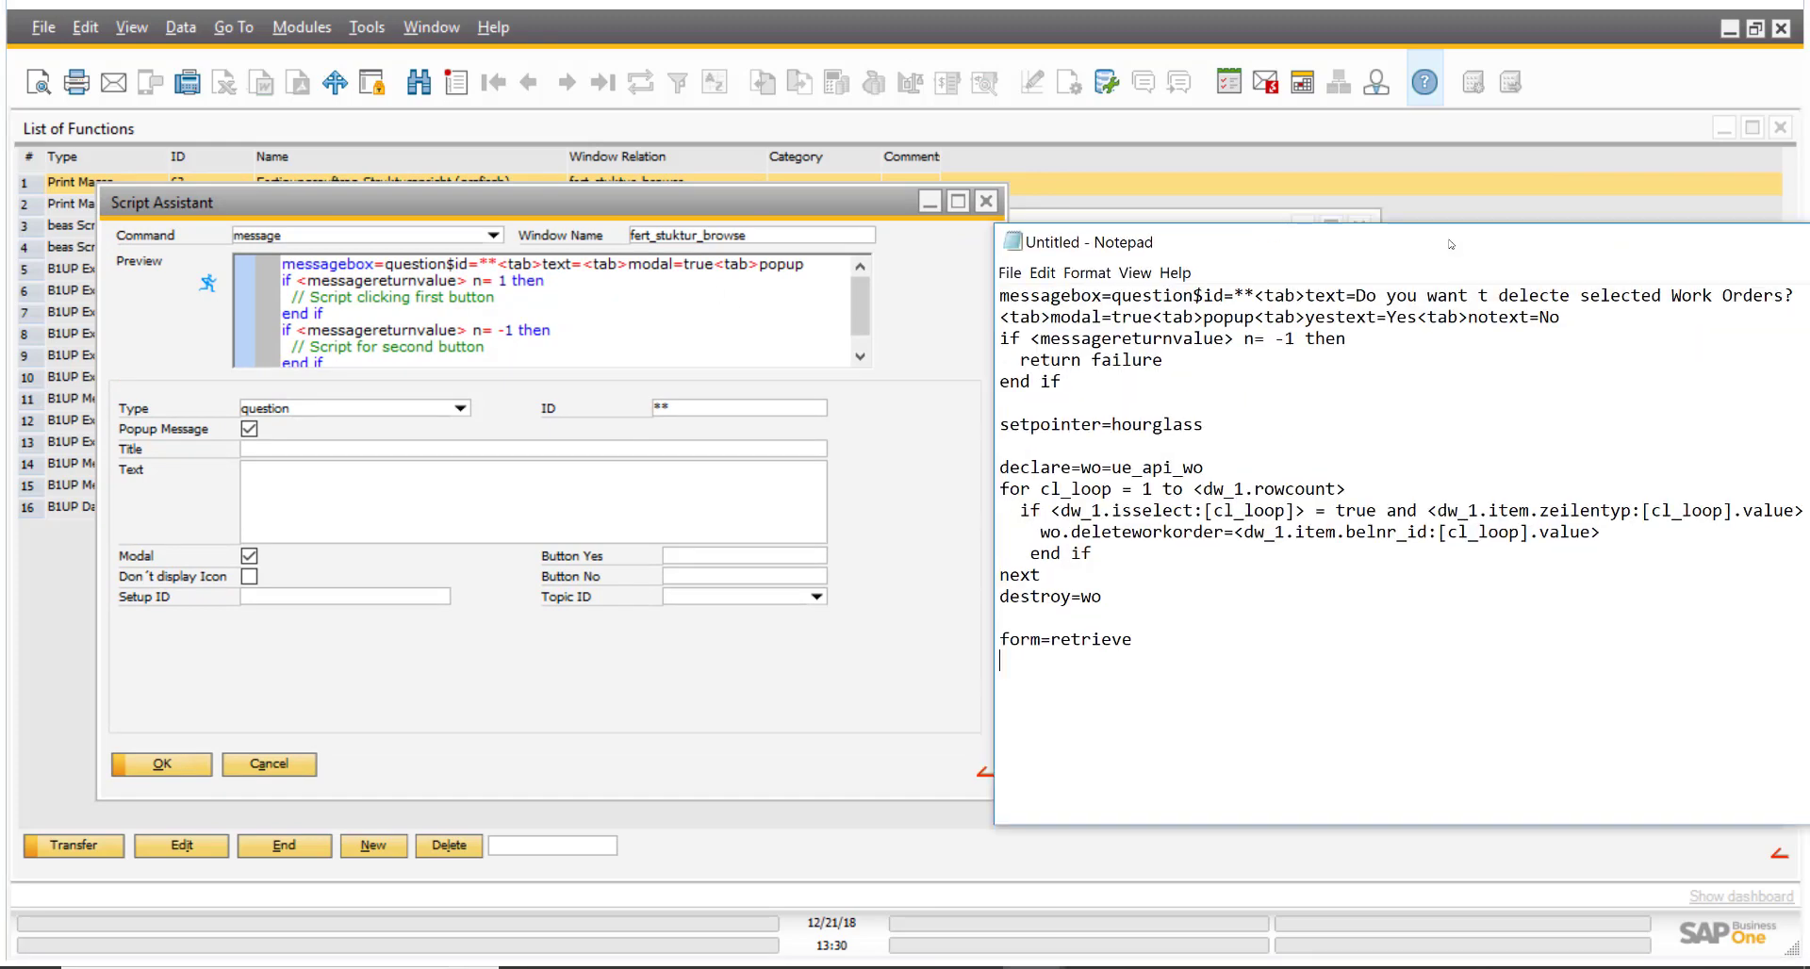
left_click_drag(1452, 243, 1313, 345)
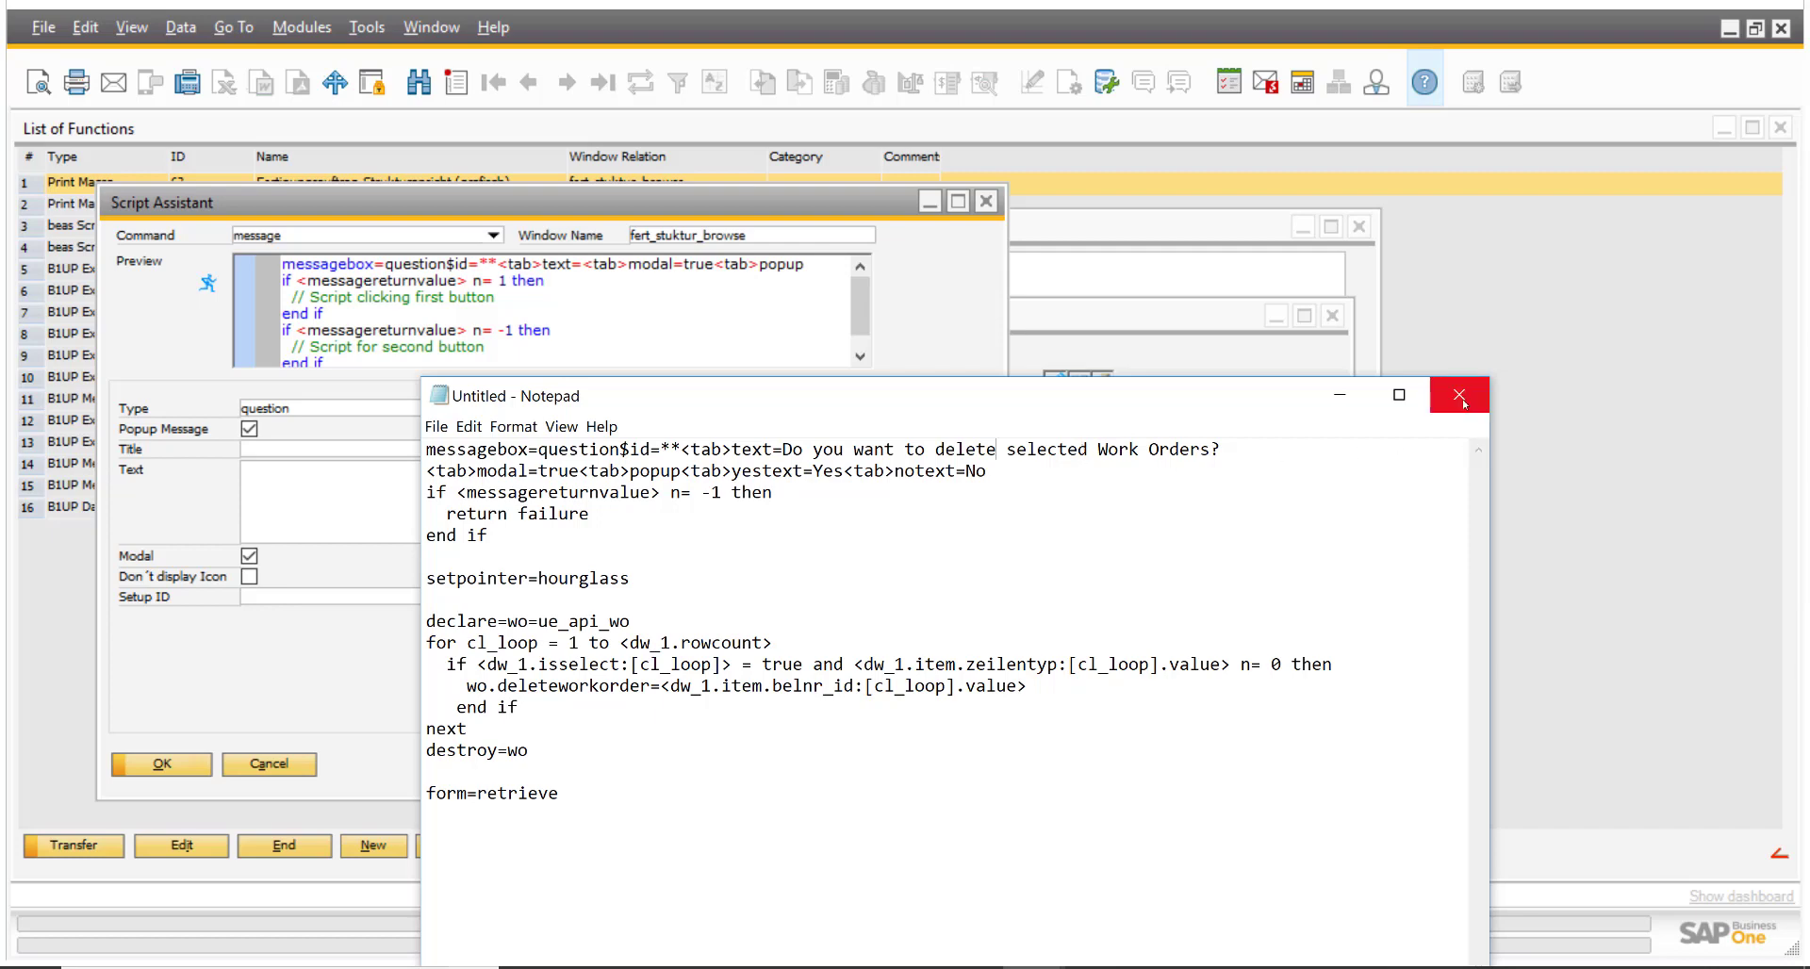
Move the Script Assistant back right and dismiss it without inserting a command.
left_click(821, 221)
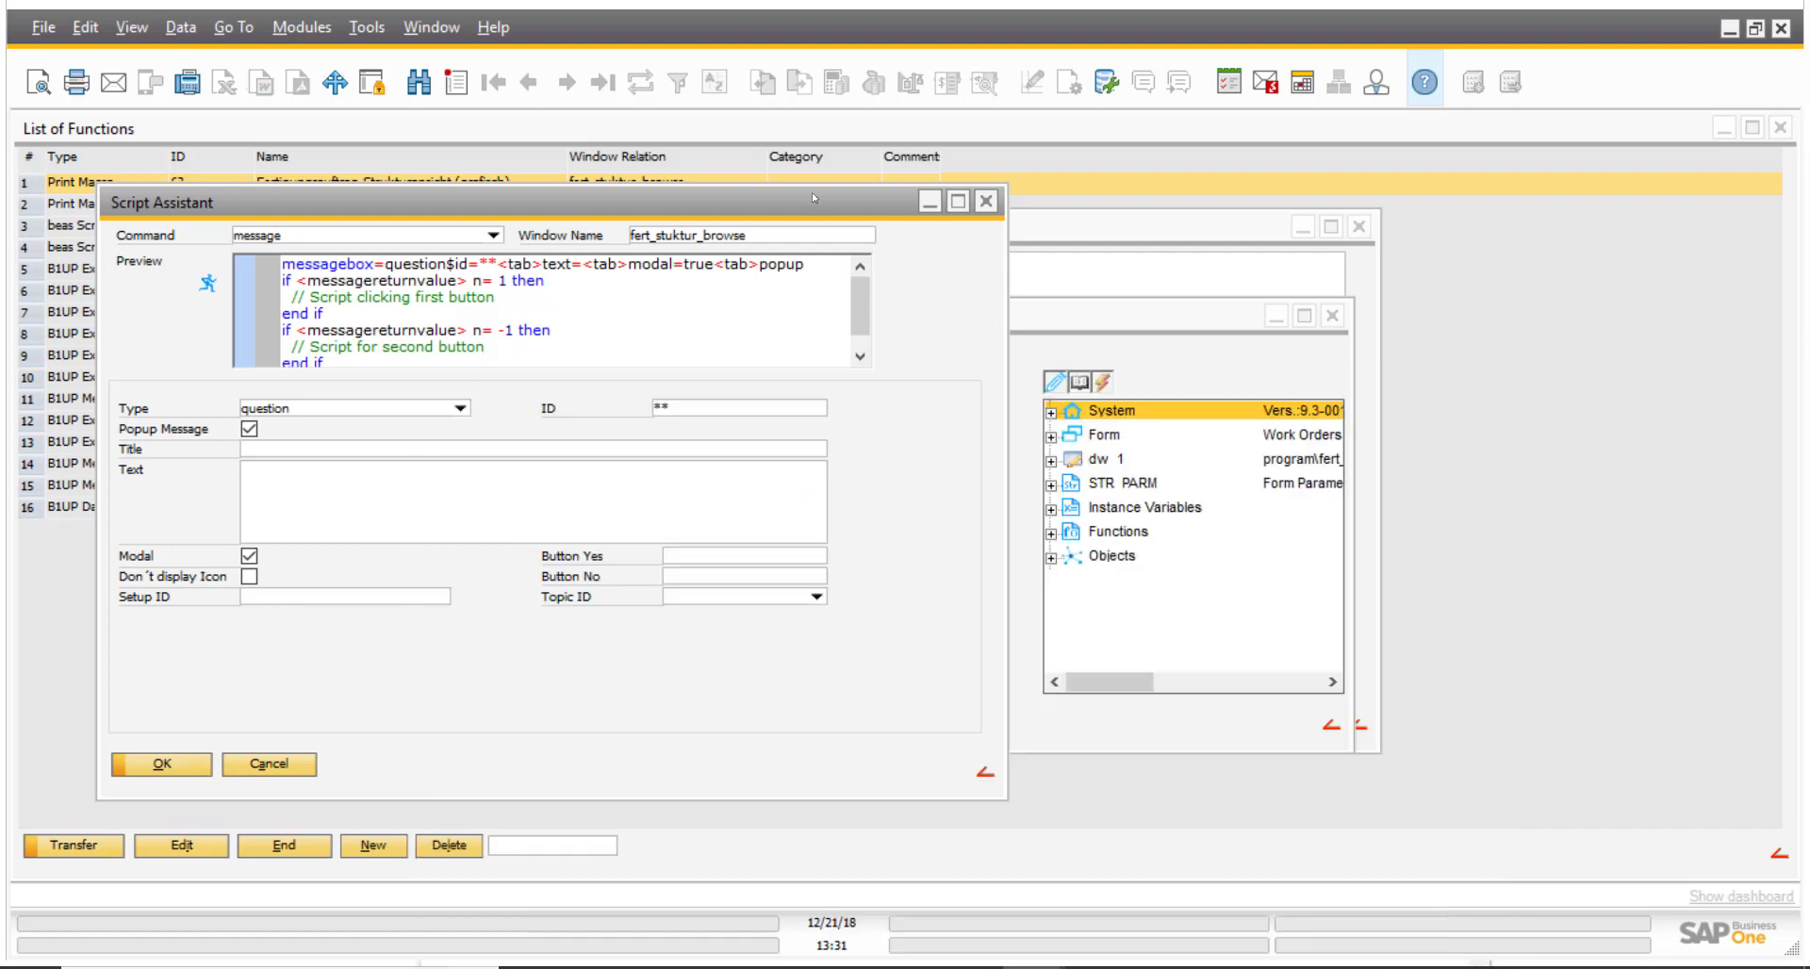
left_click_drag(774, 206, 909, 204)
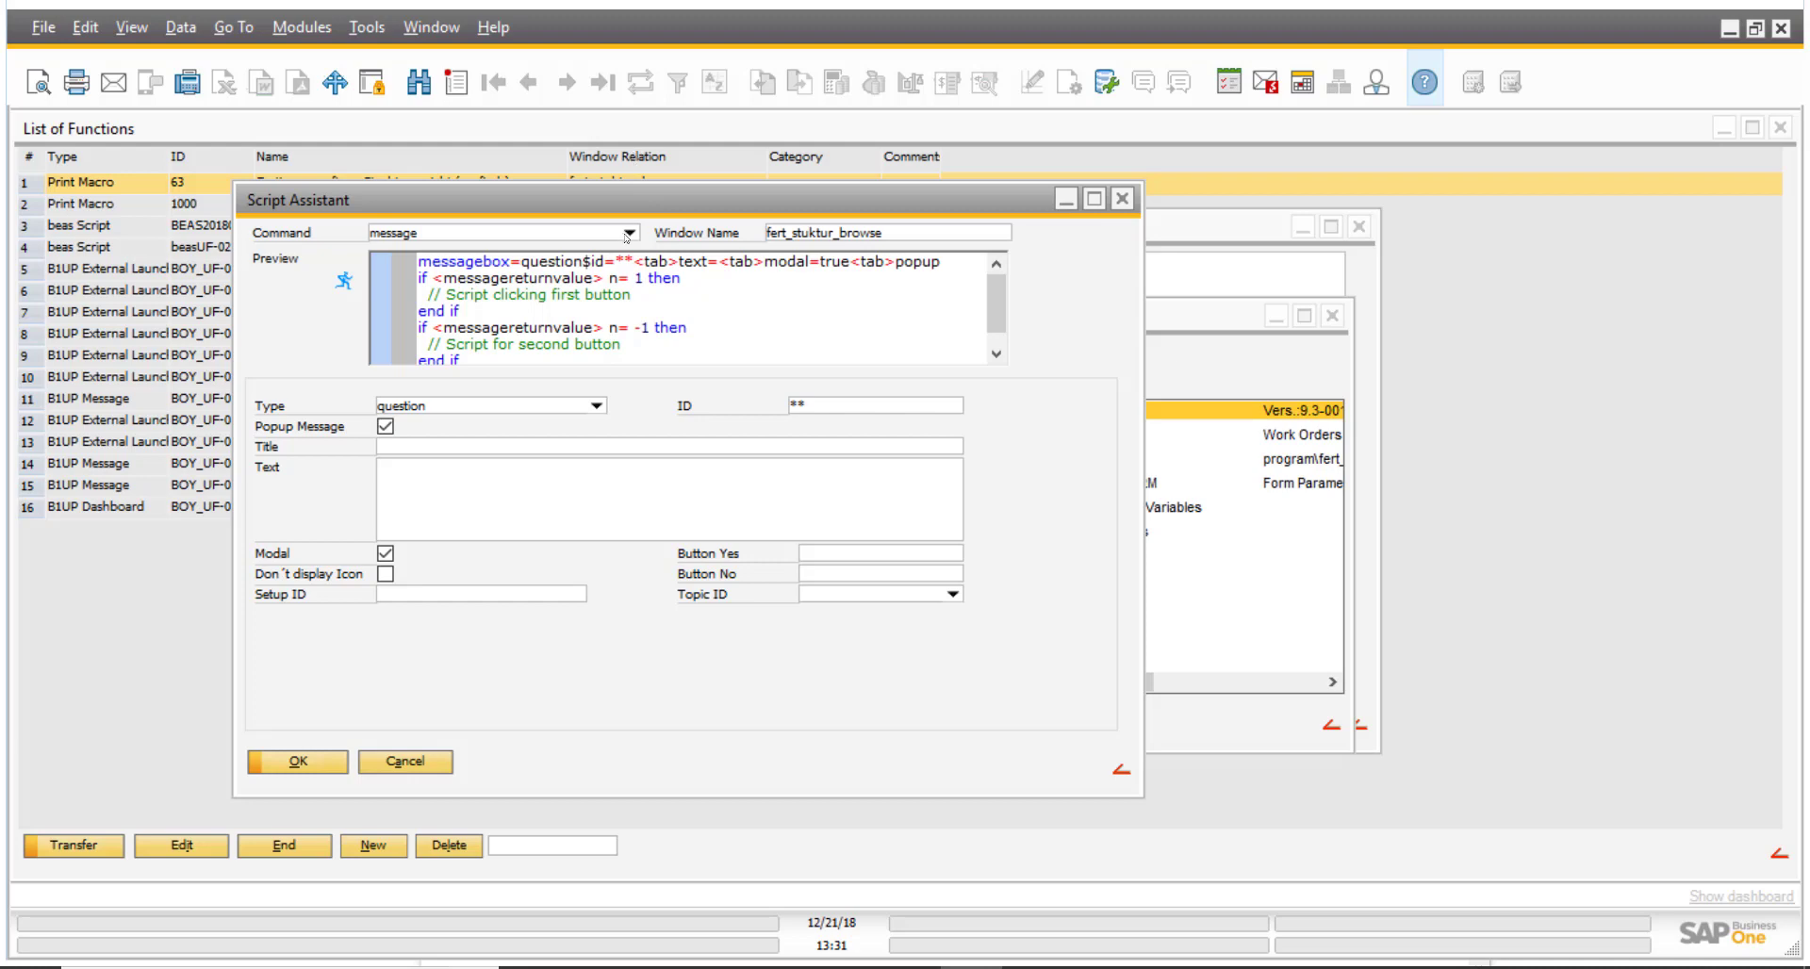
left_click(626, 234)
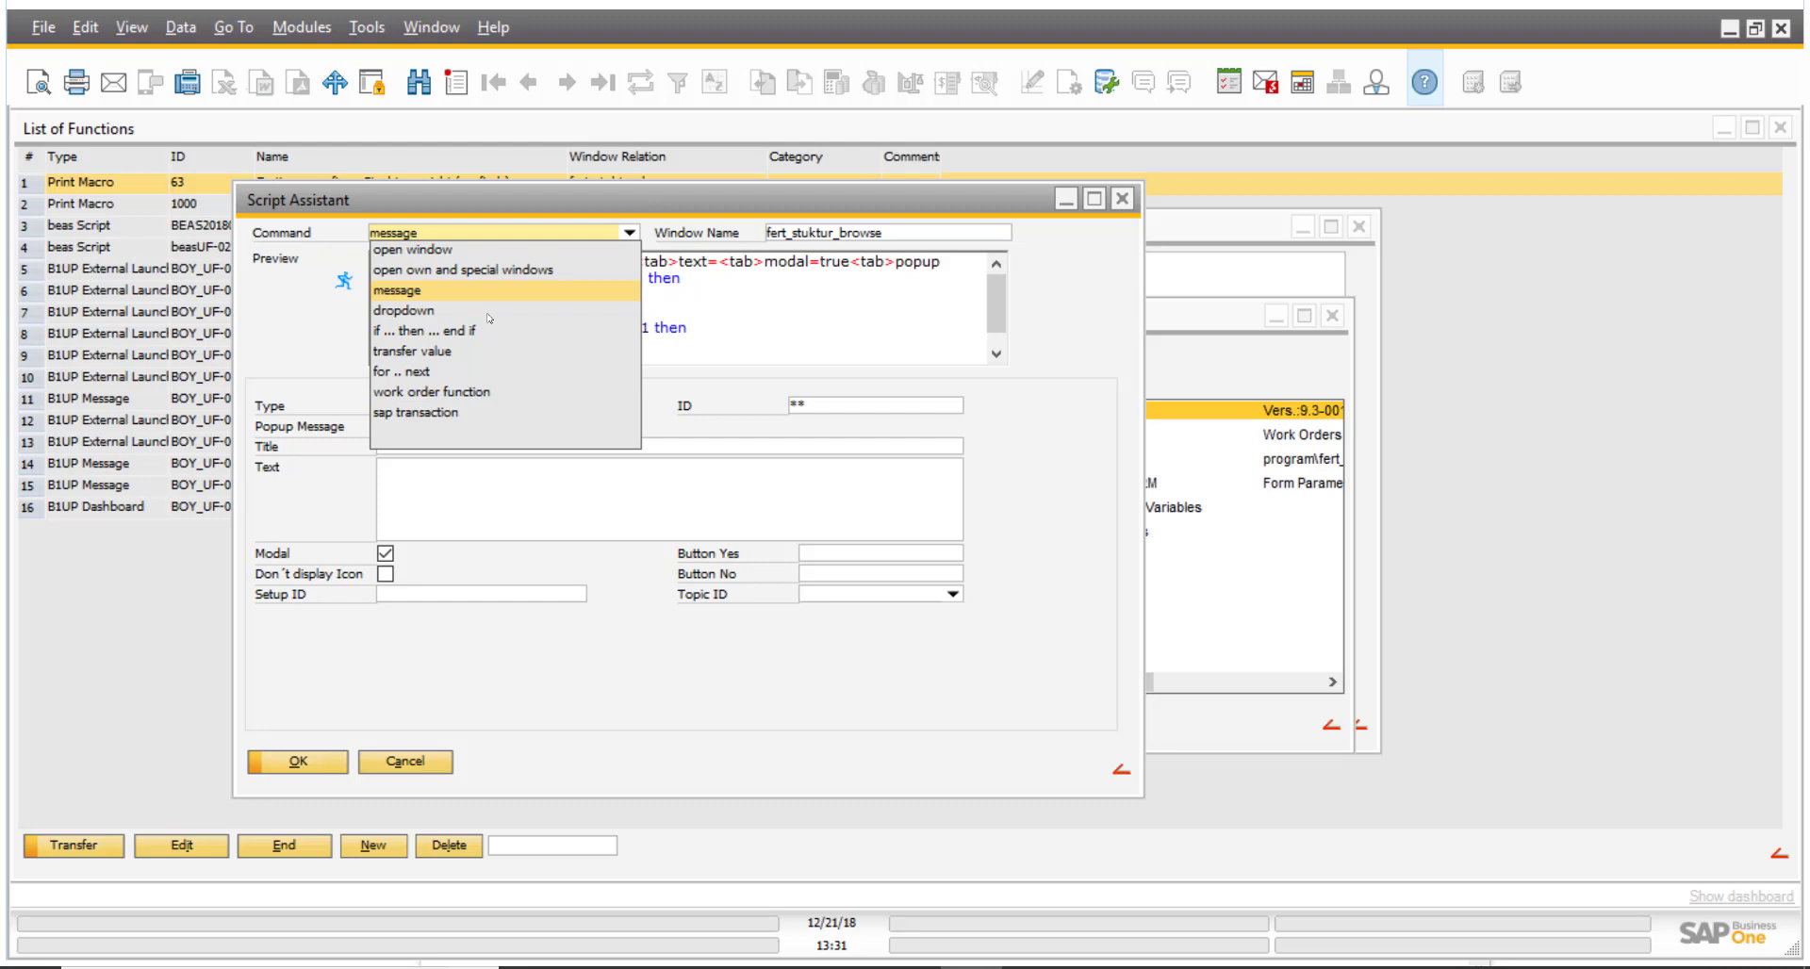
key("Escape")
key("Escape")
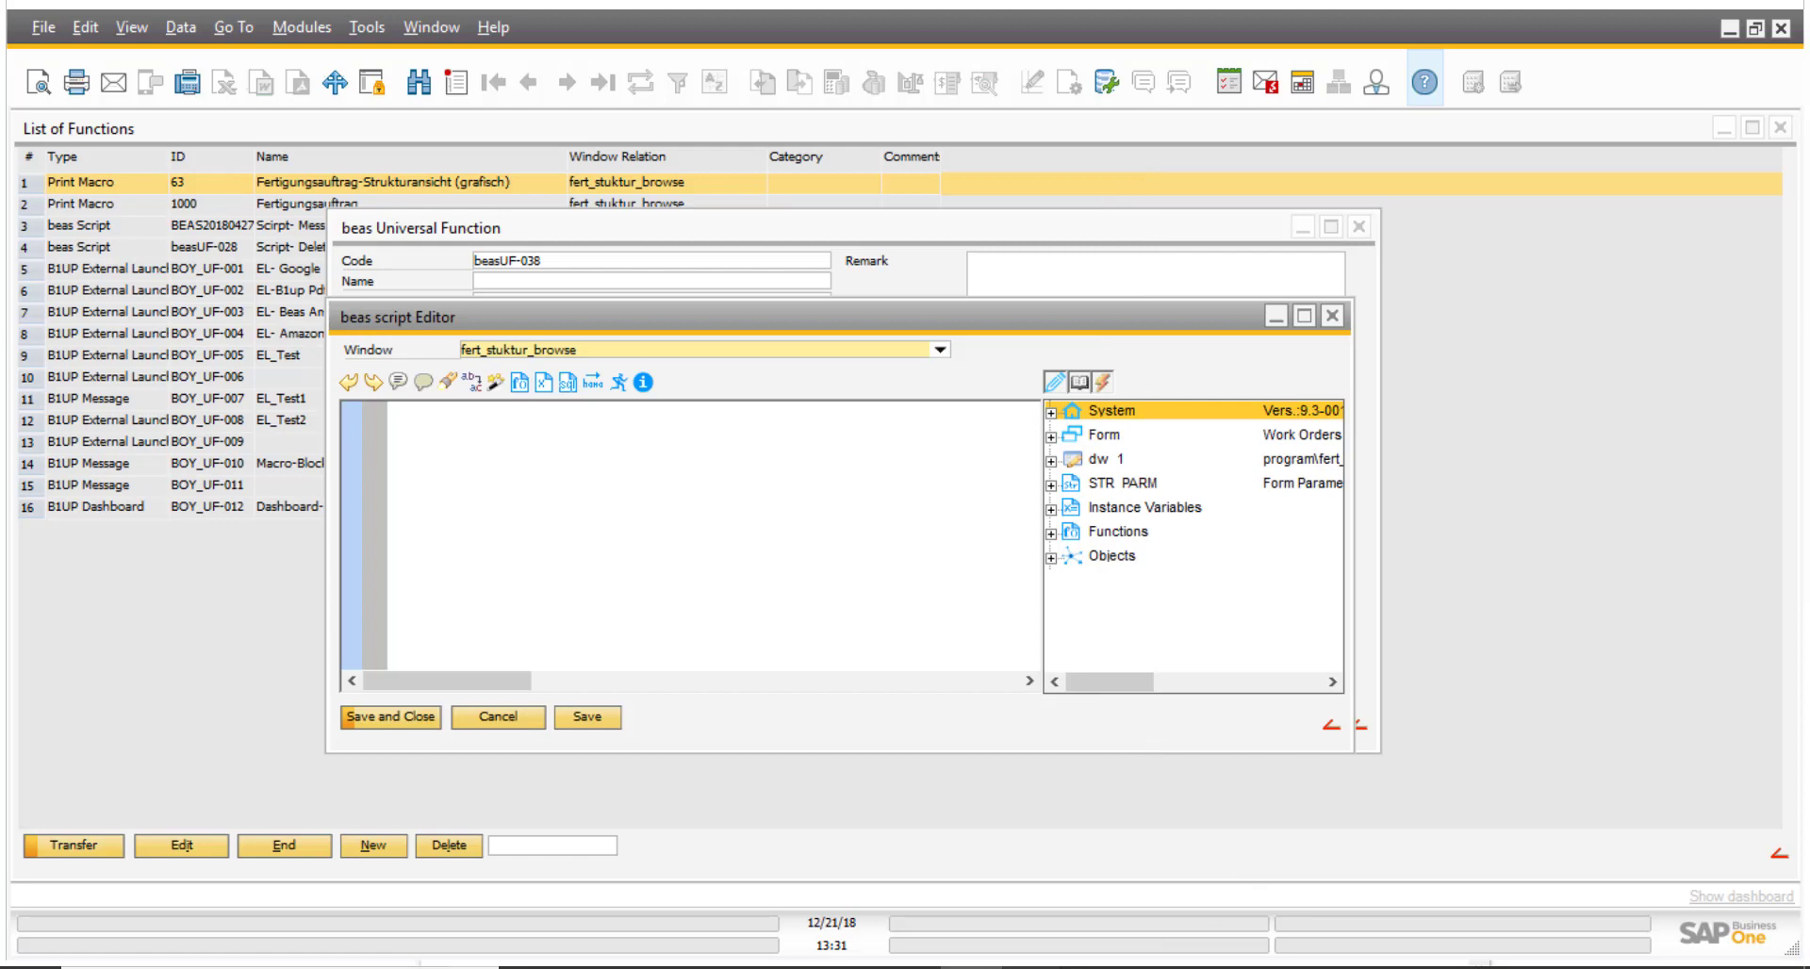
Bring Notepad forward, cancel closing it, and minimize it to reveal the script editor.
mouse_move(1035, 967)
left_click(1115, 833)
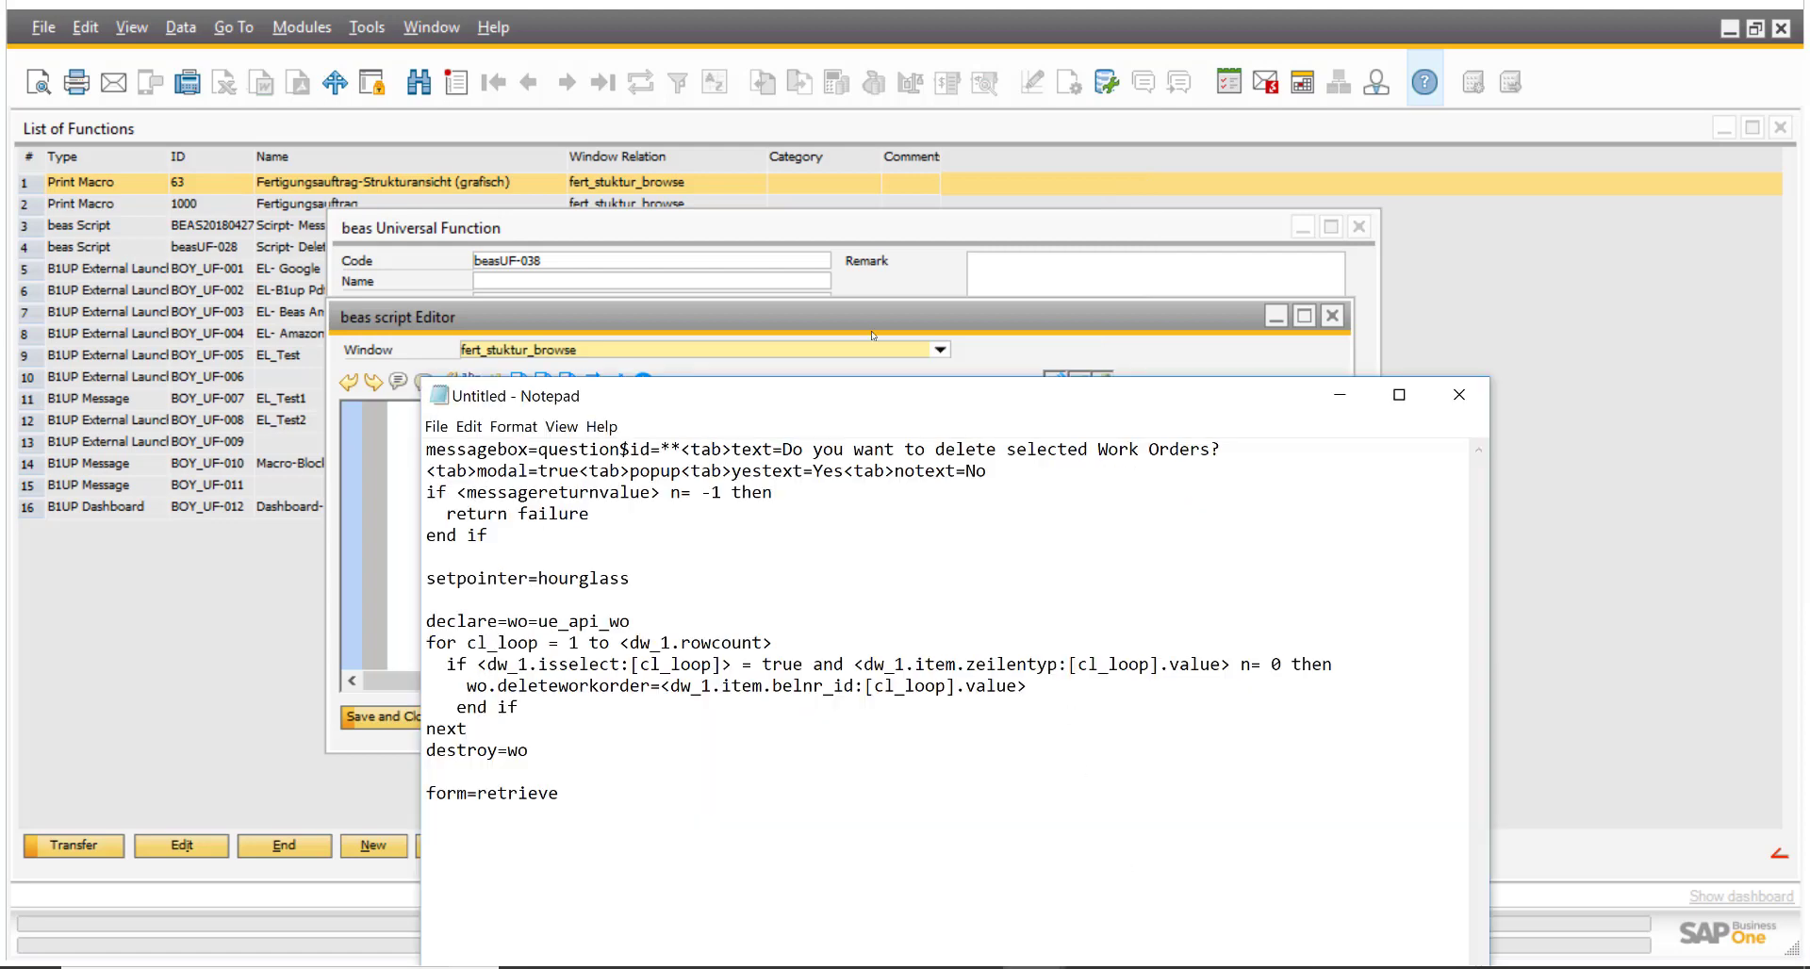
left_click_drag(876, 397, 686, 164)
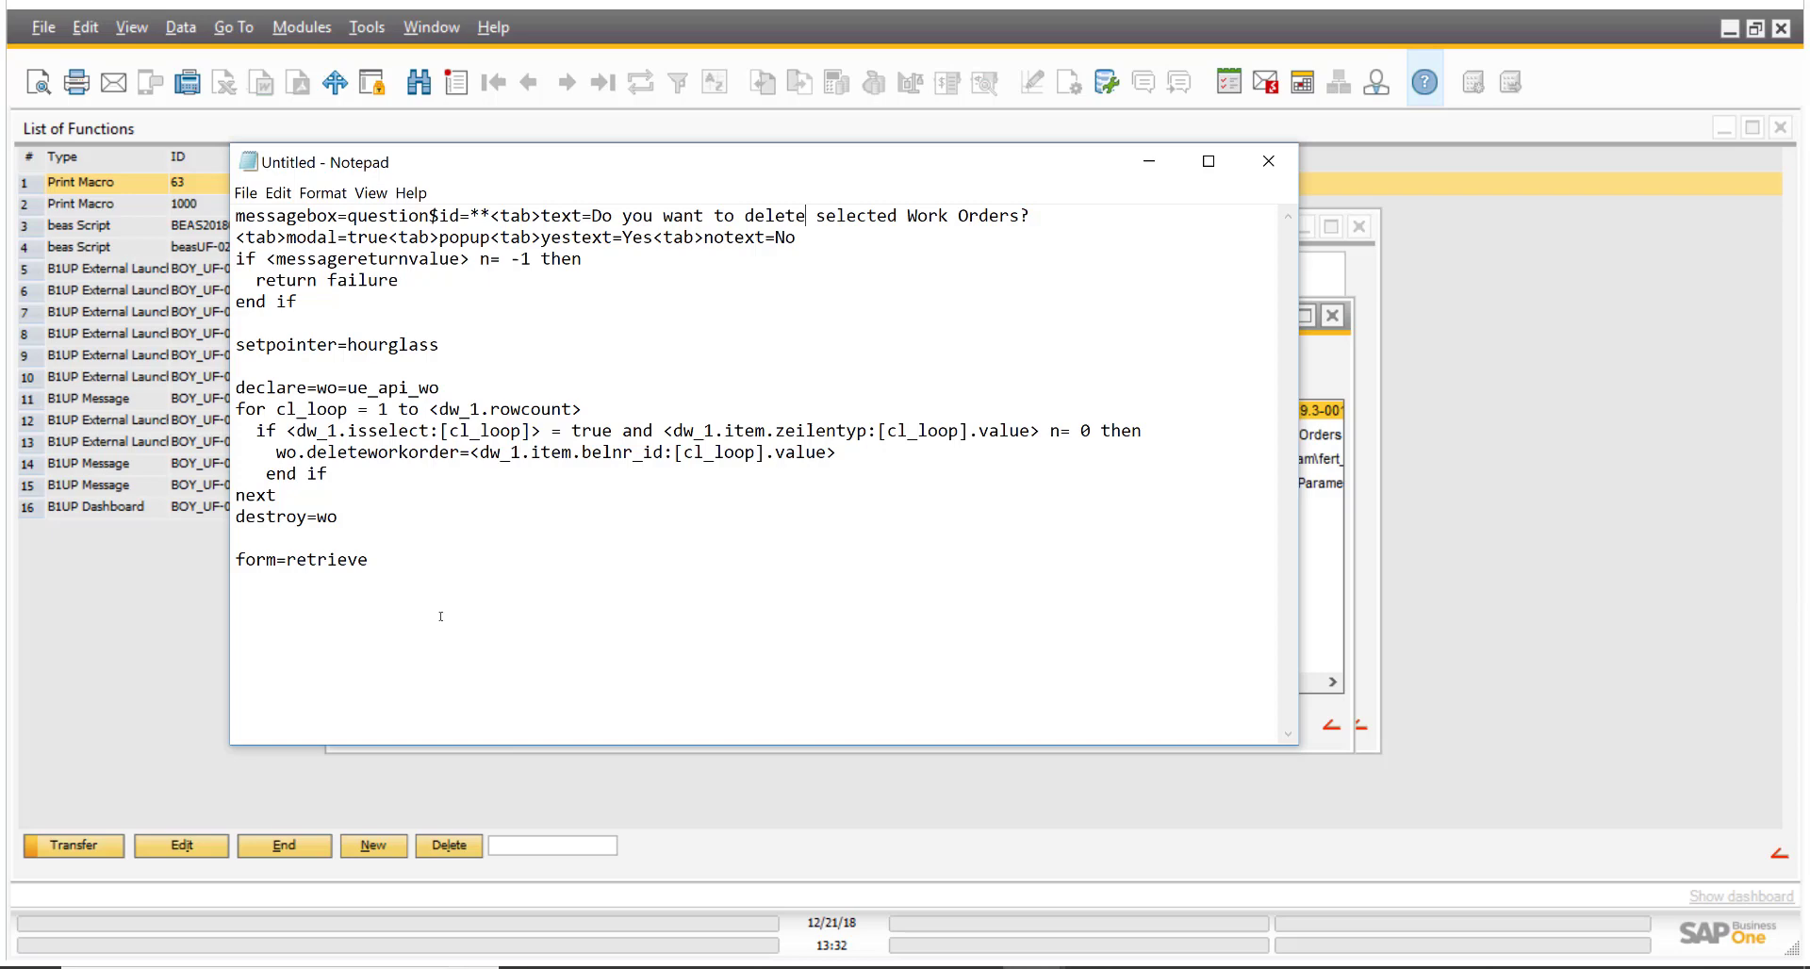
left_click(1273, 164)
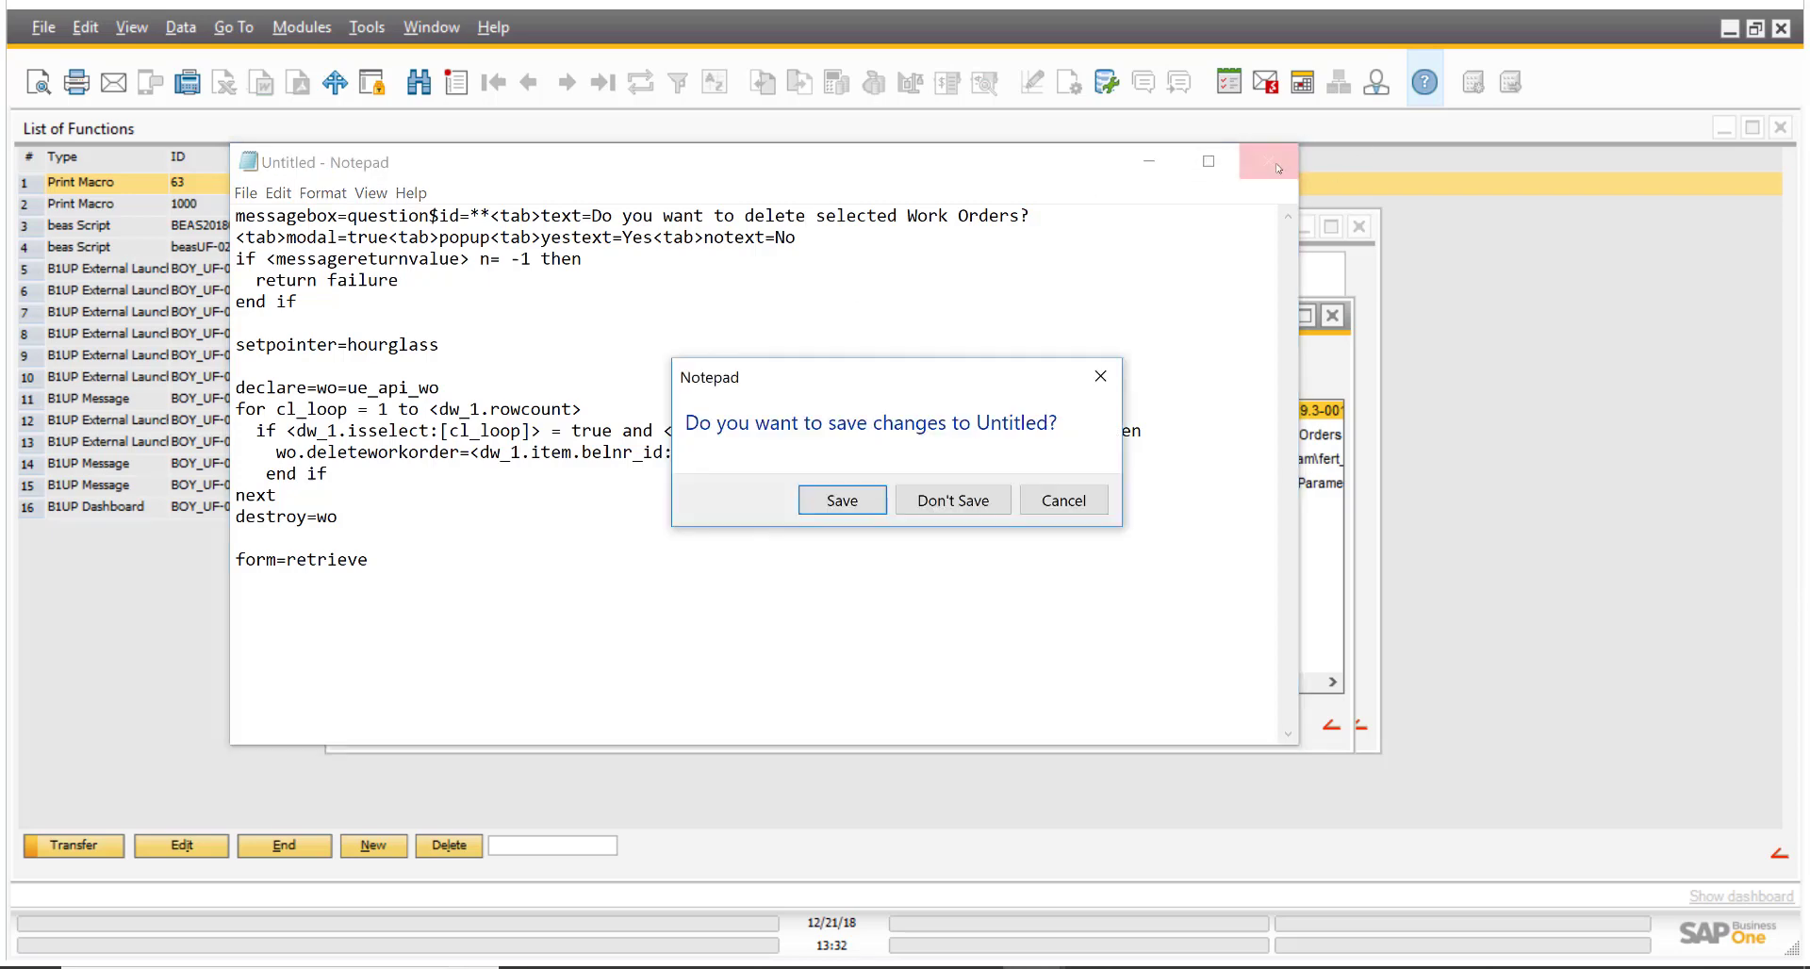
left_click(1100, 376)
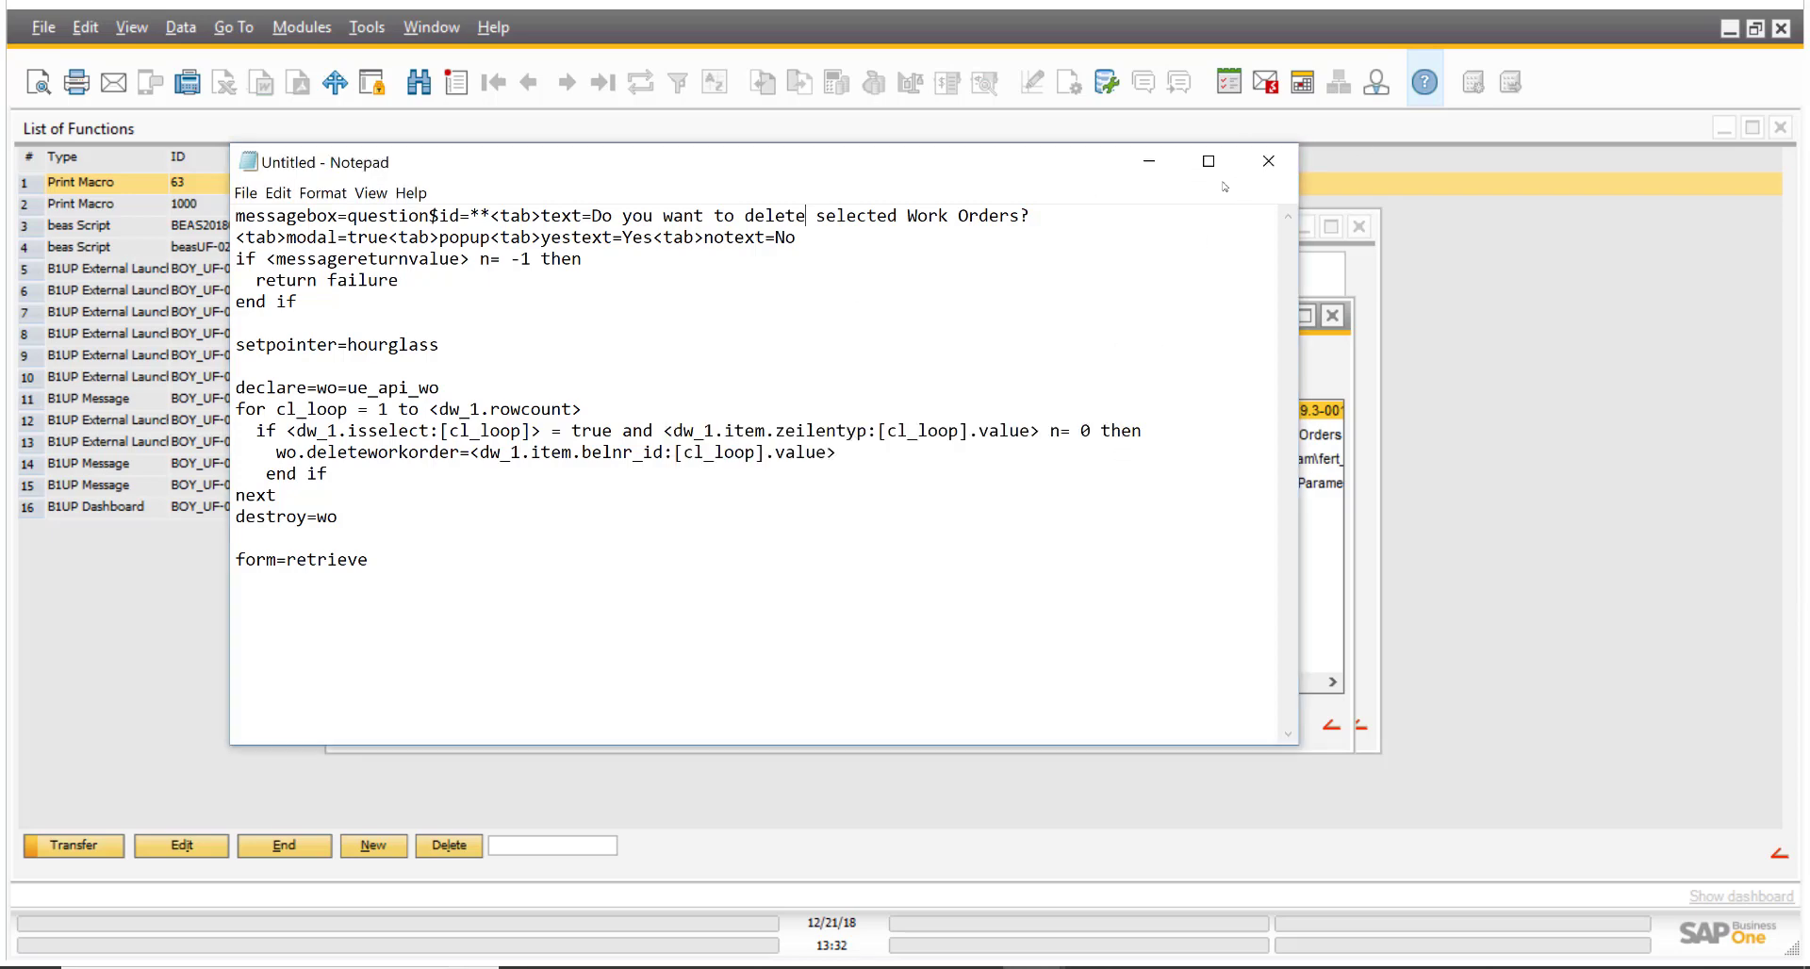
left_click(1166, 162)
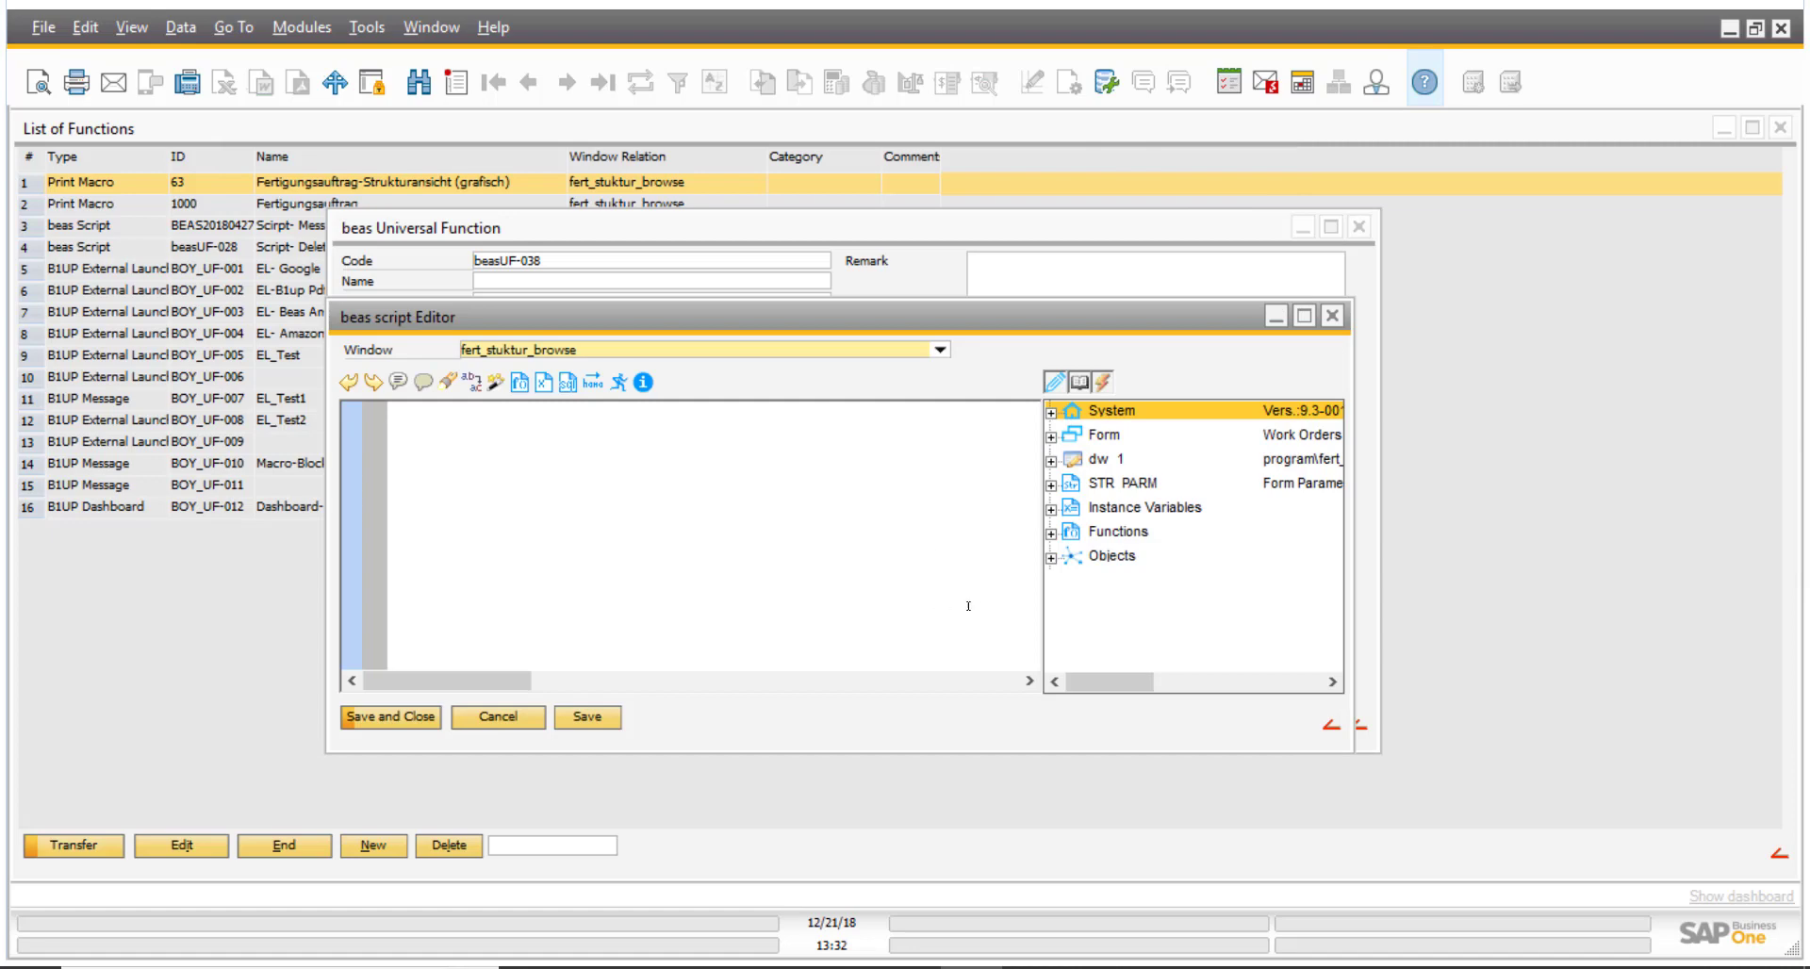
Close the script editor and Universal Function window, discarding unsaved beasUF-038.
left_click(1332, 315)
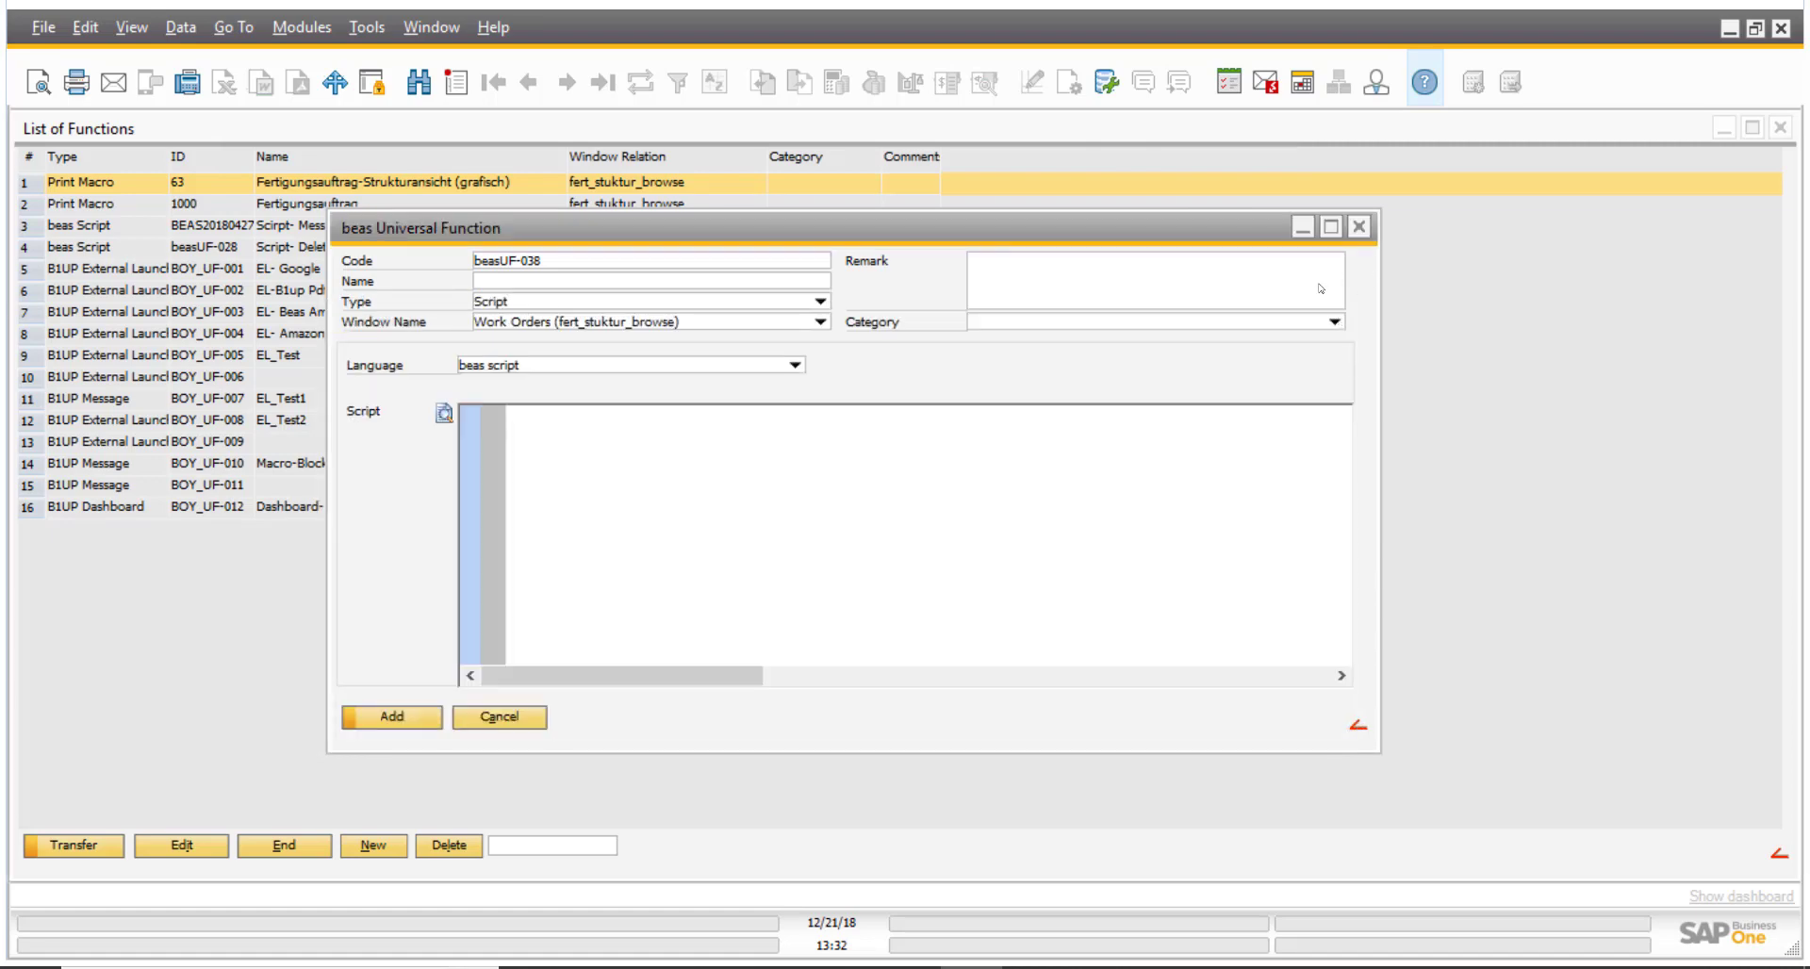
left_click(1364, 229)
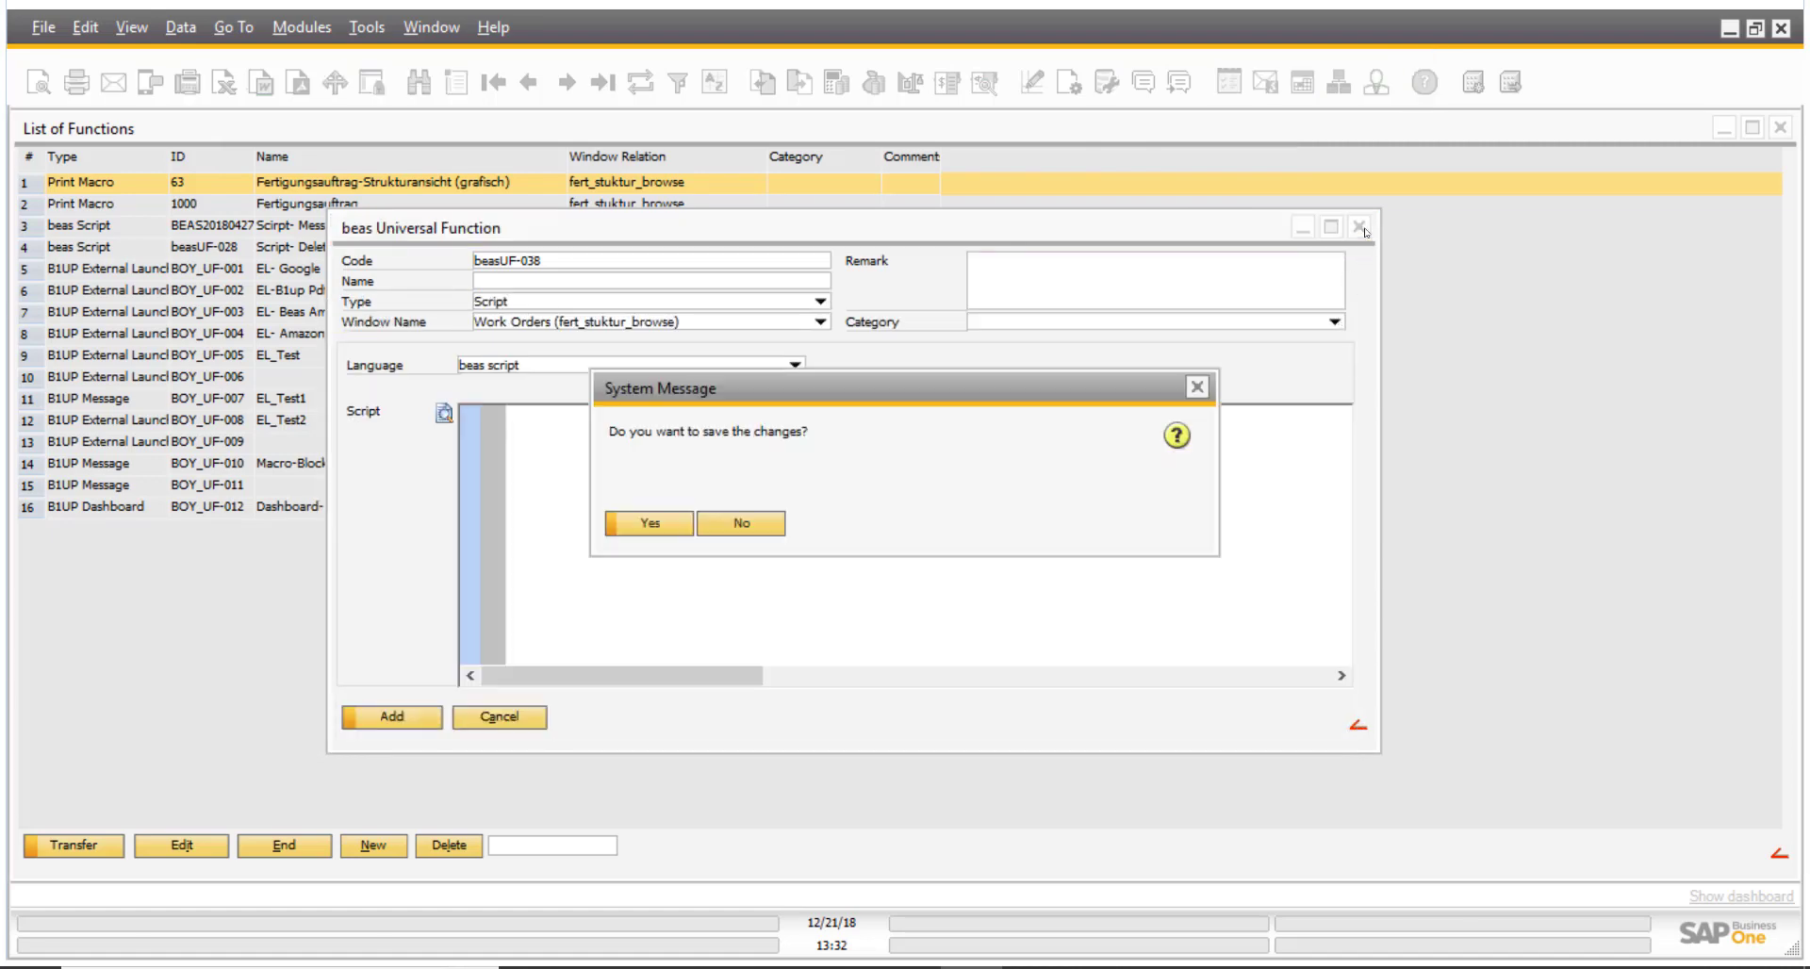
left_click(747, 521)
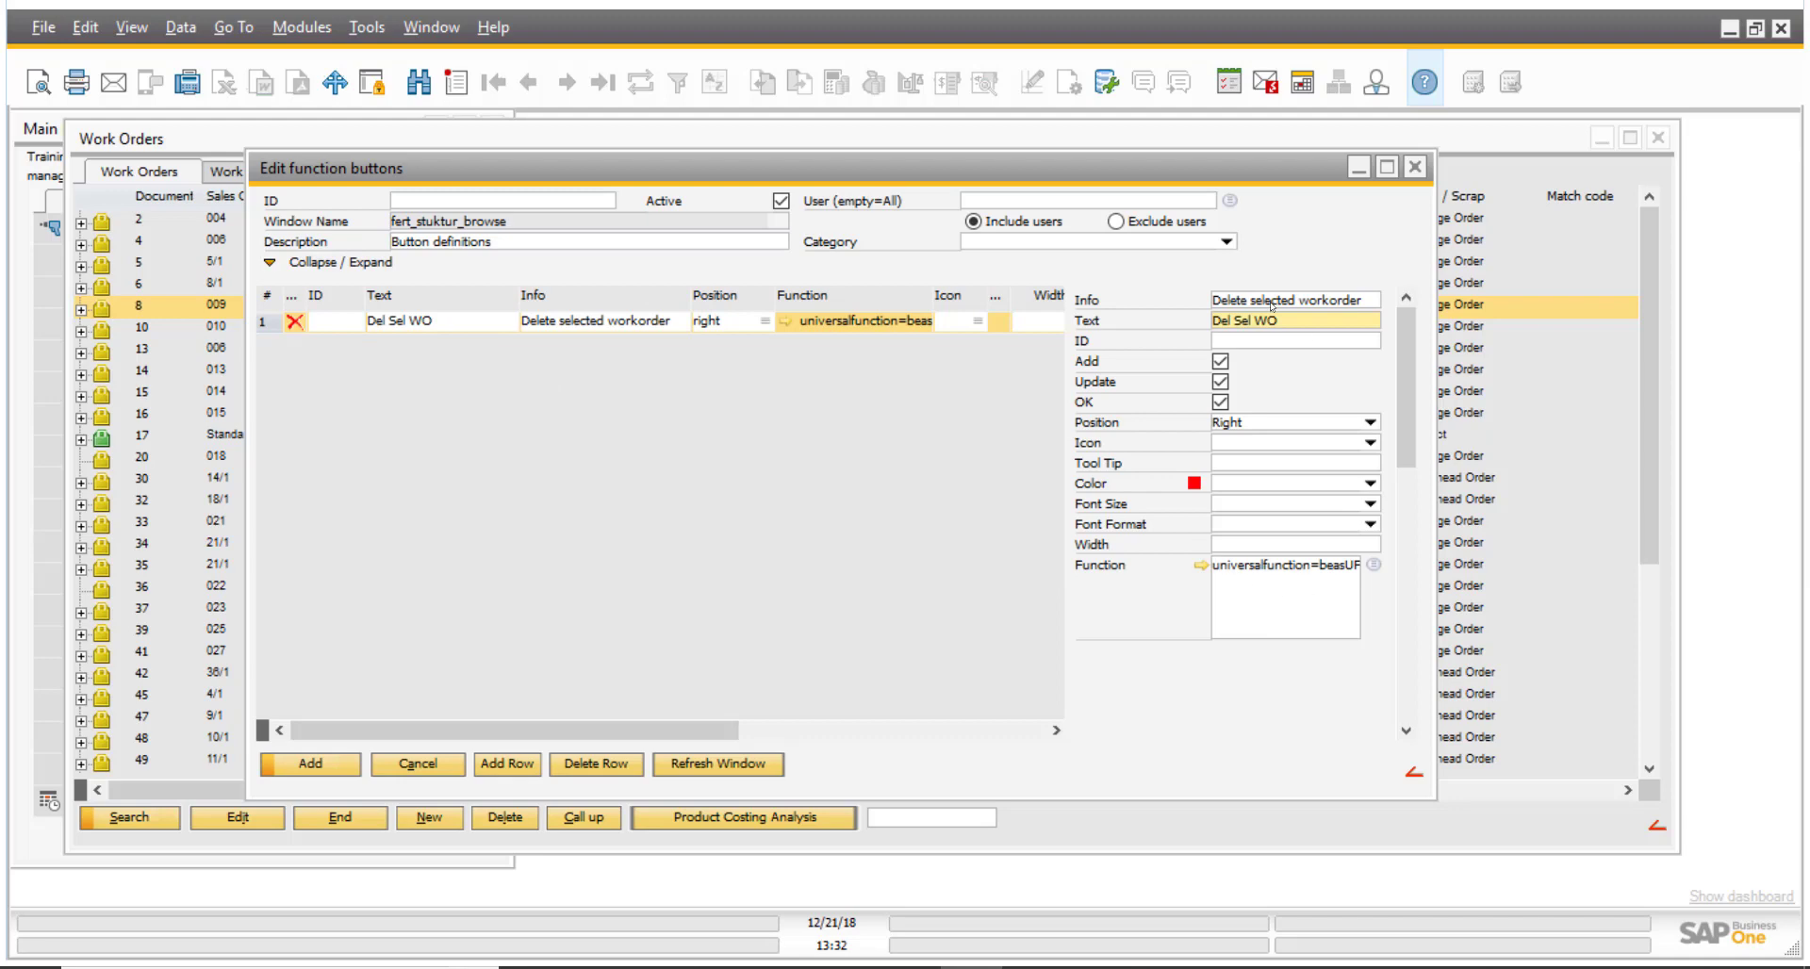
Add the Del Sel WO button definition to the Work Orders window.
left_click_drag(1114, 160, 1007, 268)
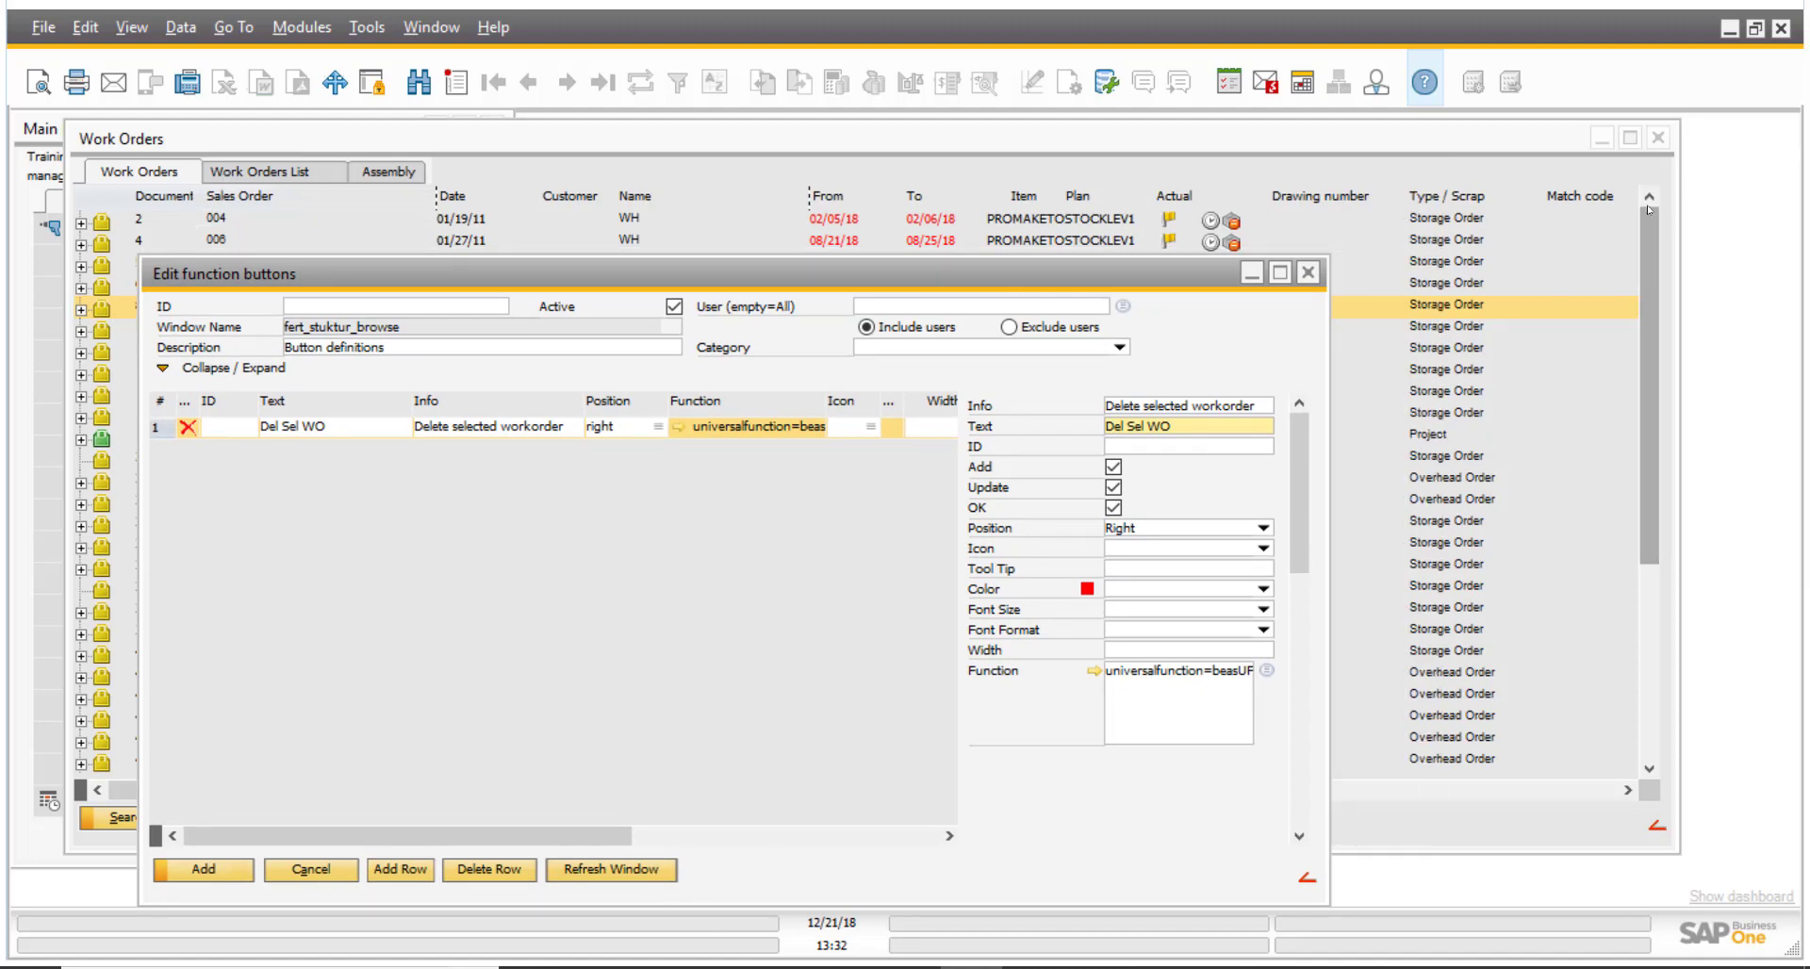
left_click(616, 869)
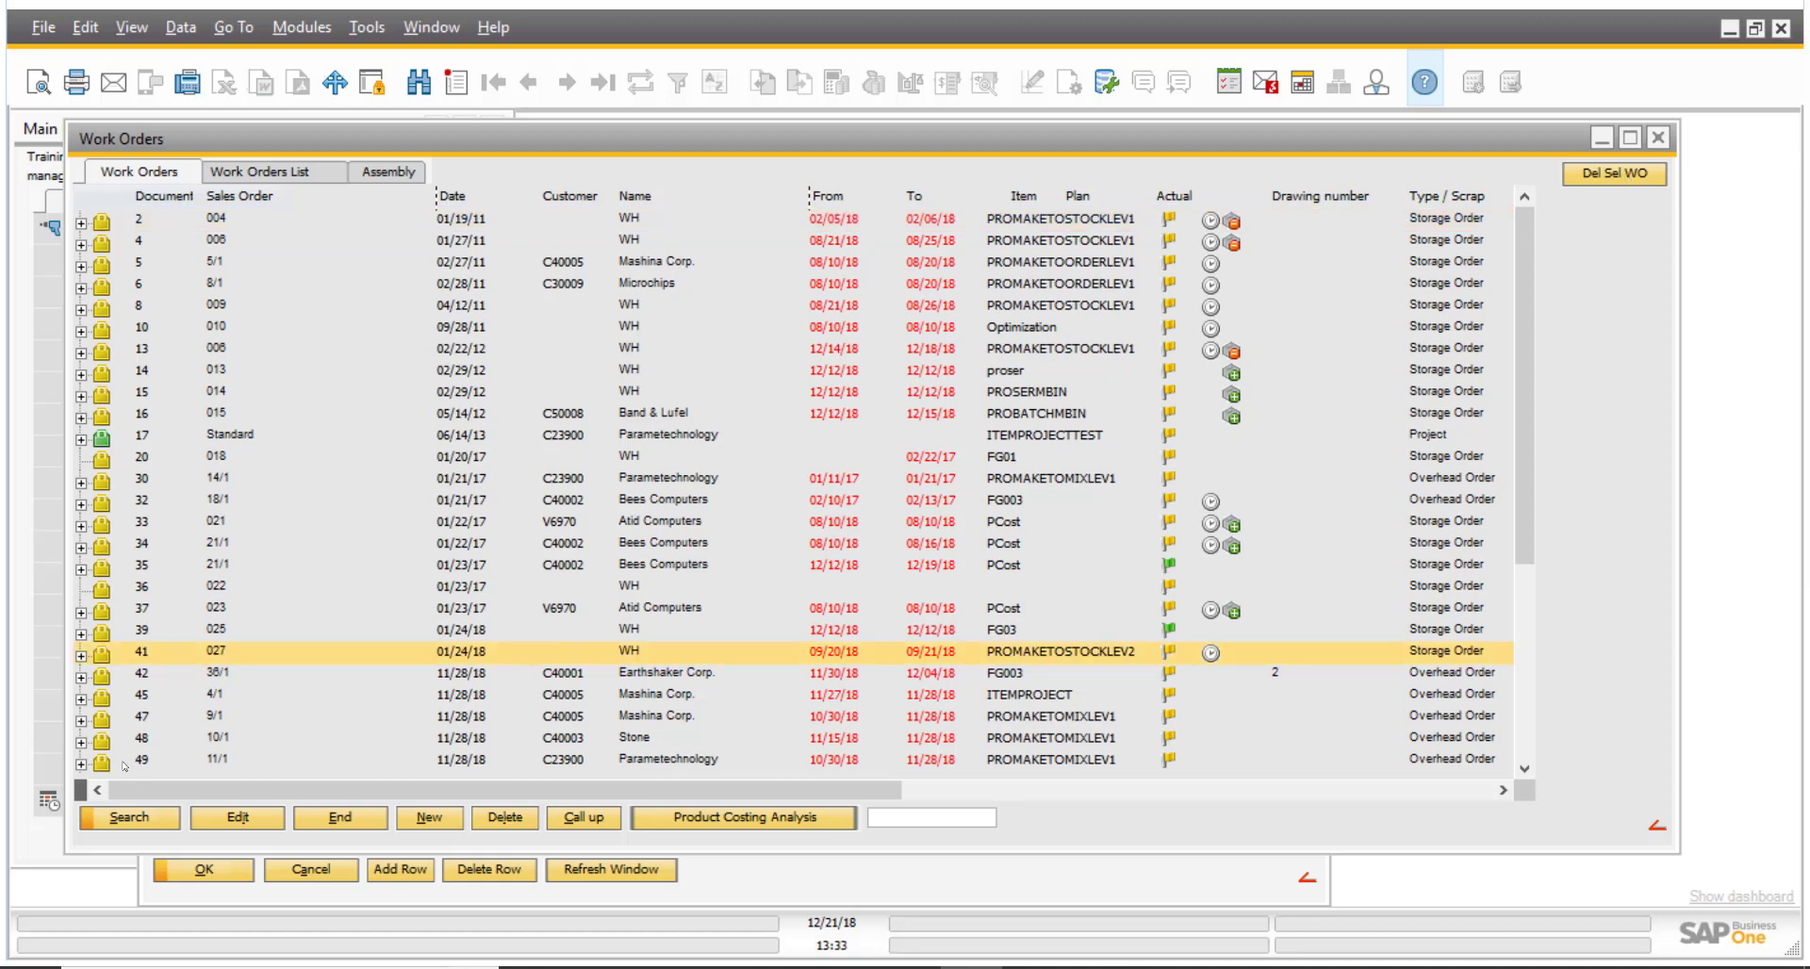
Select work orders 49 and 45 and delete them with Del Sel WO, confirming Yes.
left_click(124, 764)
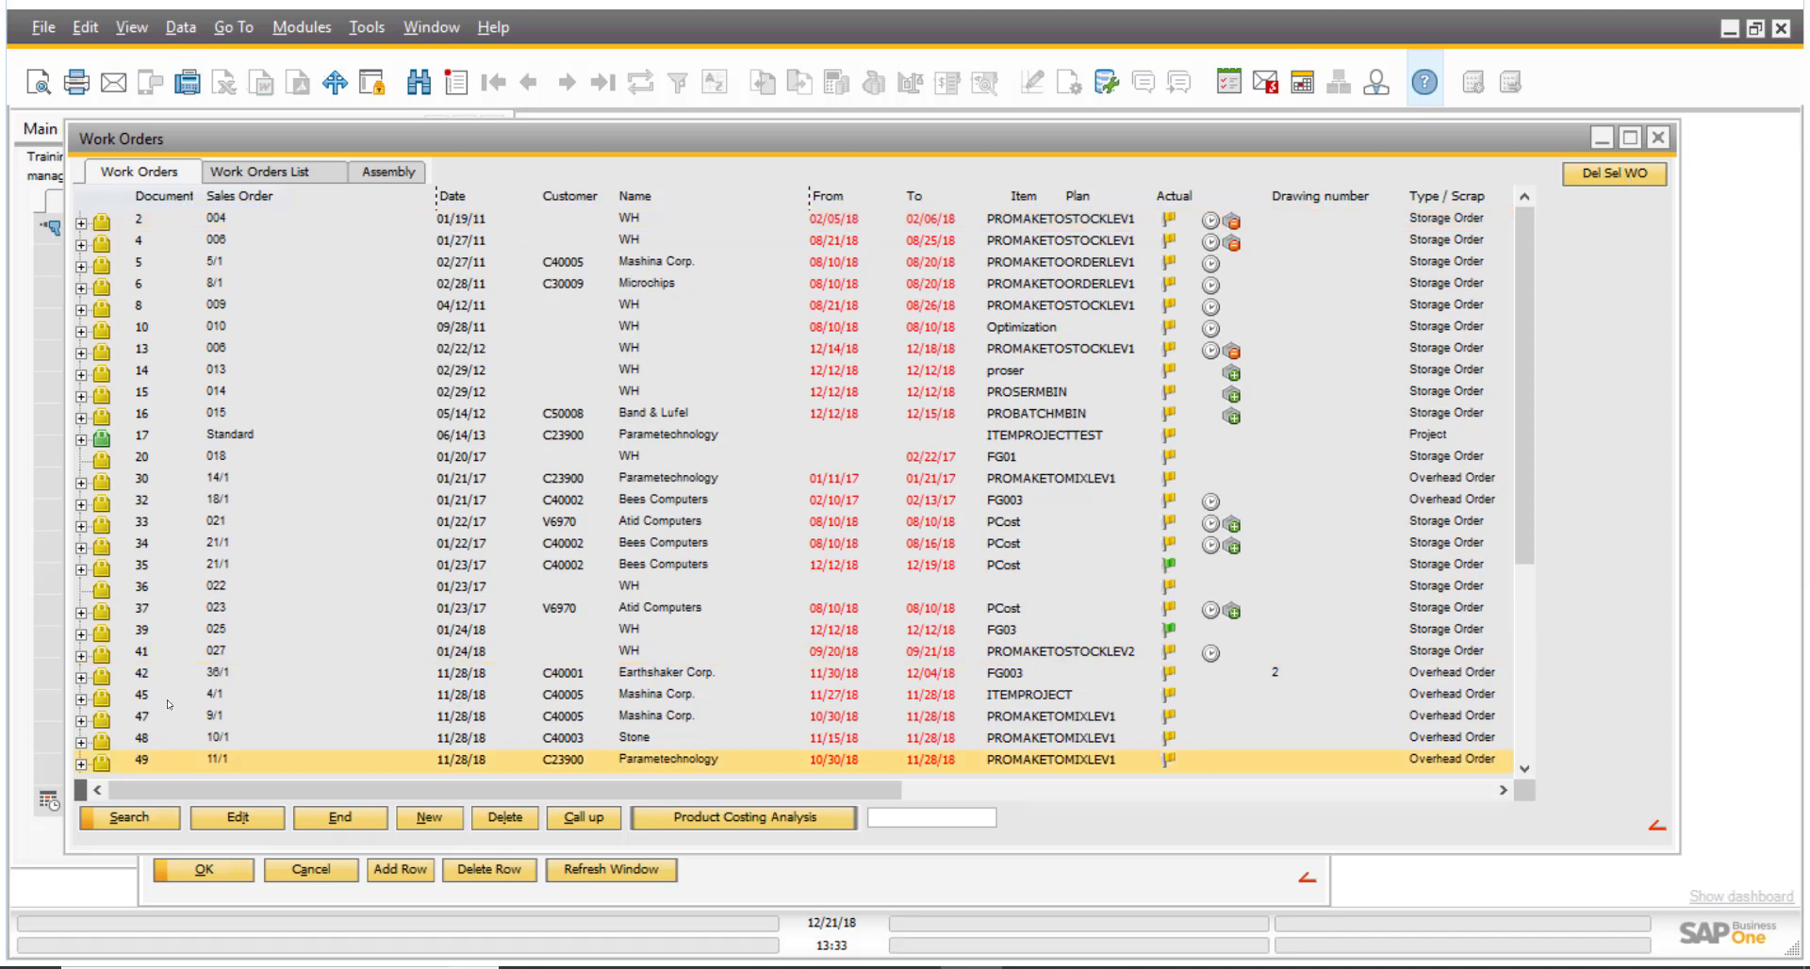
left_click(125, 698, "ctrl")
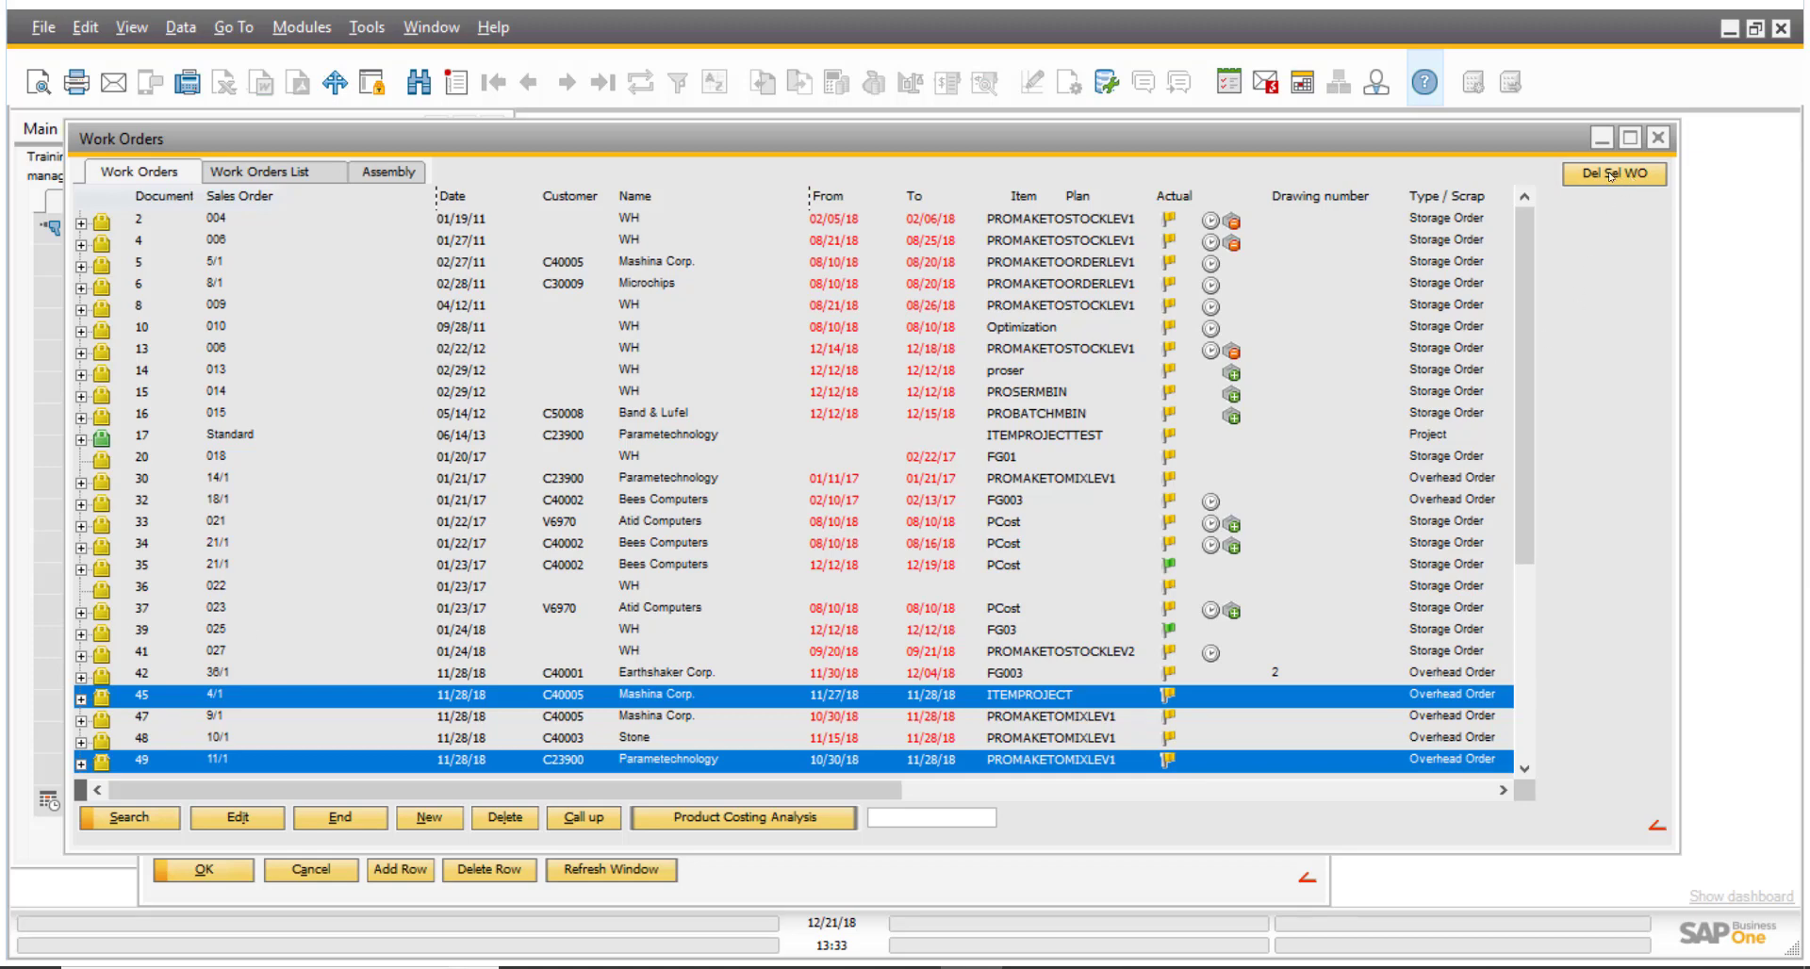
left_click(1610, 175)
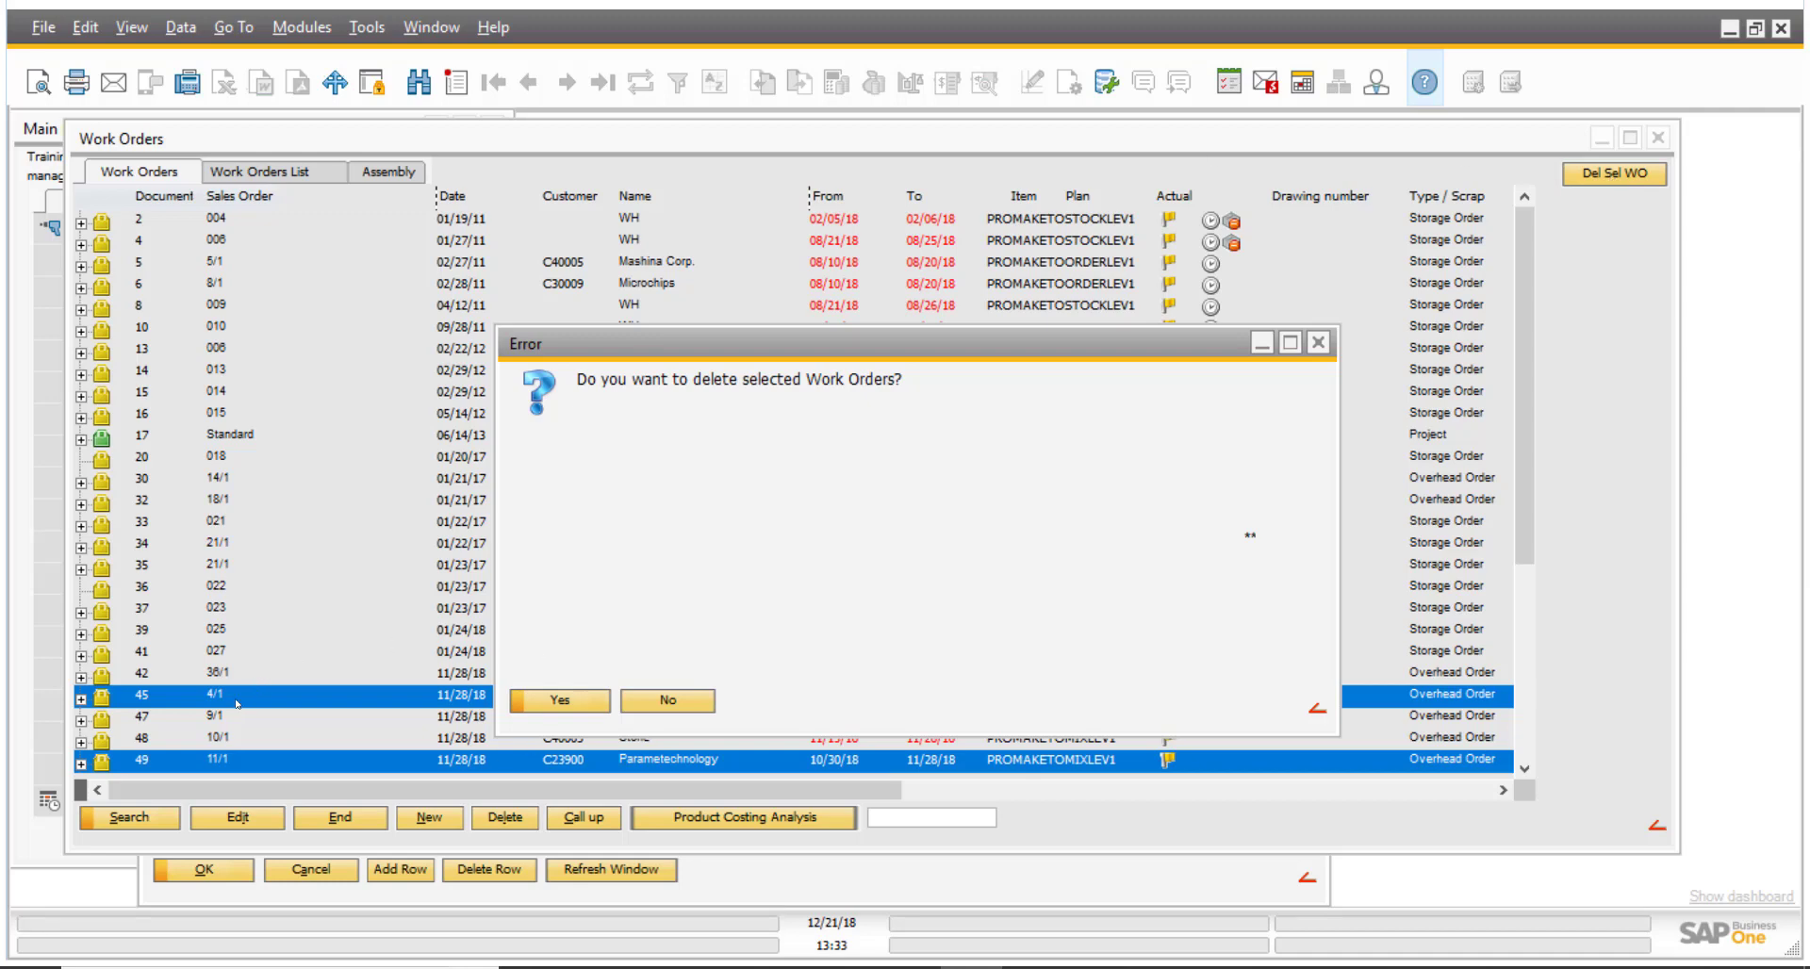
left_click(564, 702)
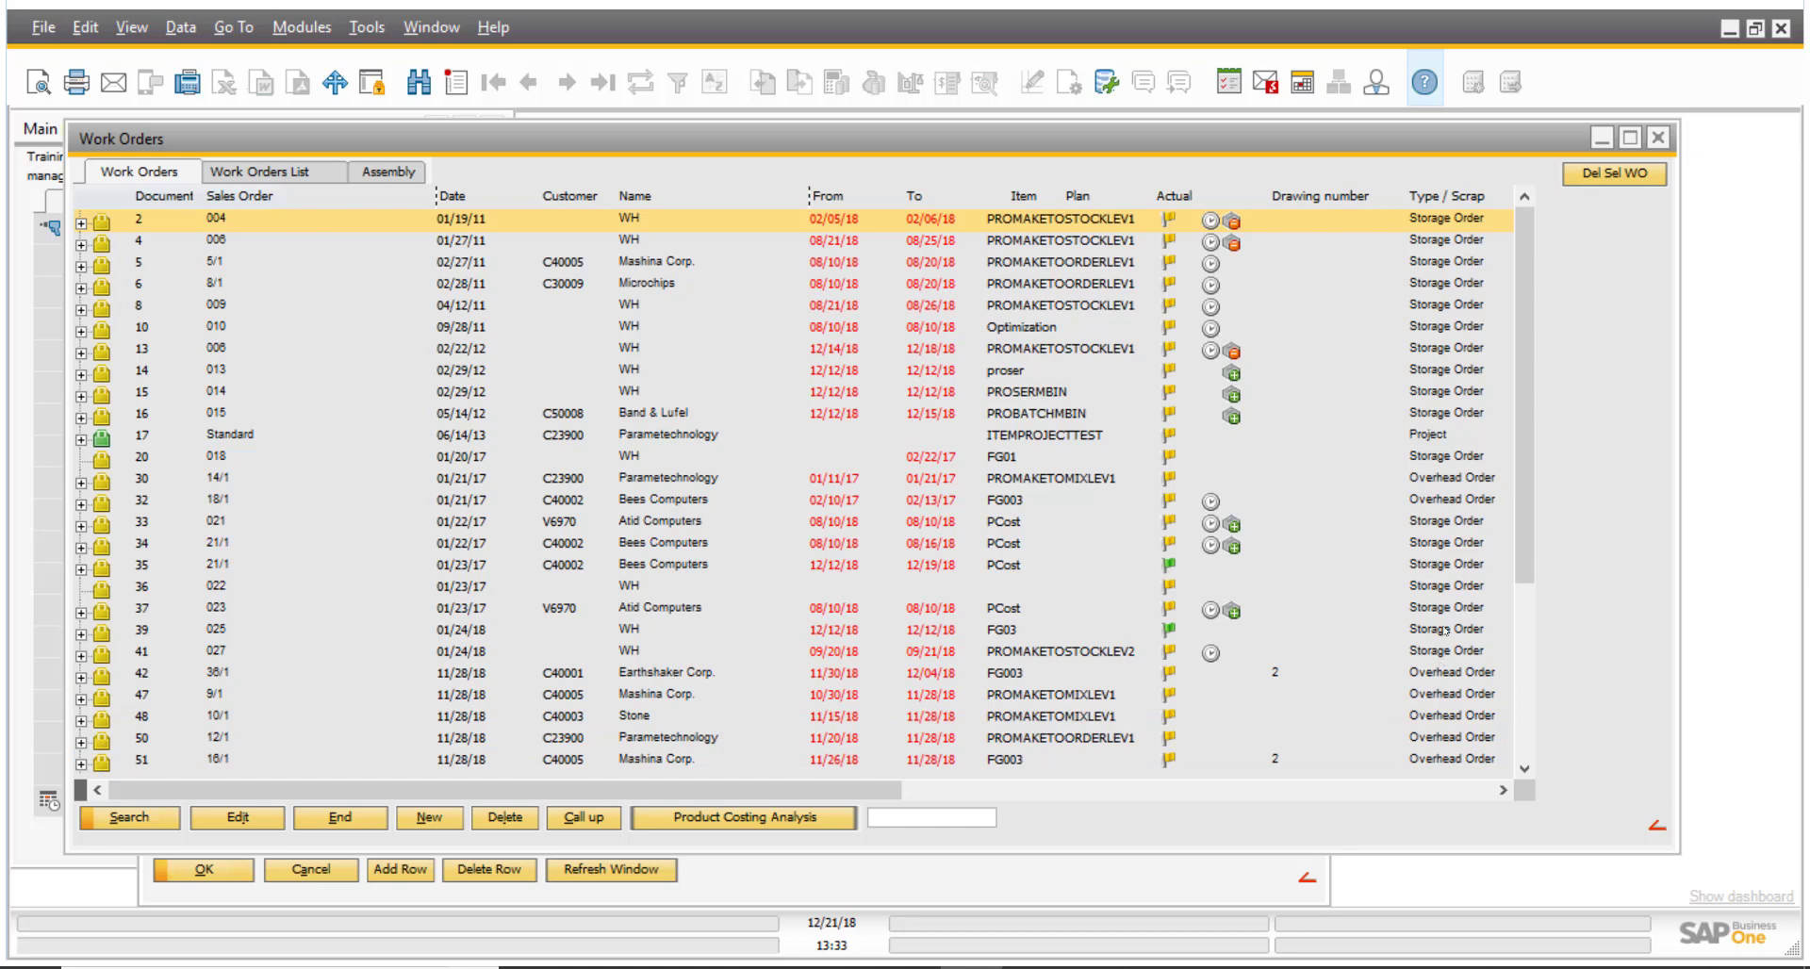
Scroll down from work order 51 to the end of the list and select order 68.
left_click(1065, 760)
key("Down")
key("Down")
key("Down")
key("Down")
key("Down")
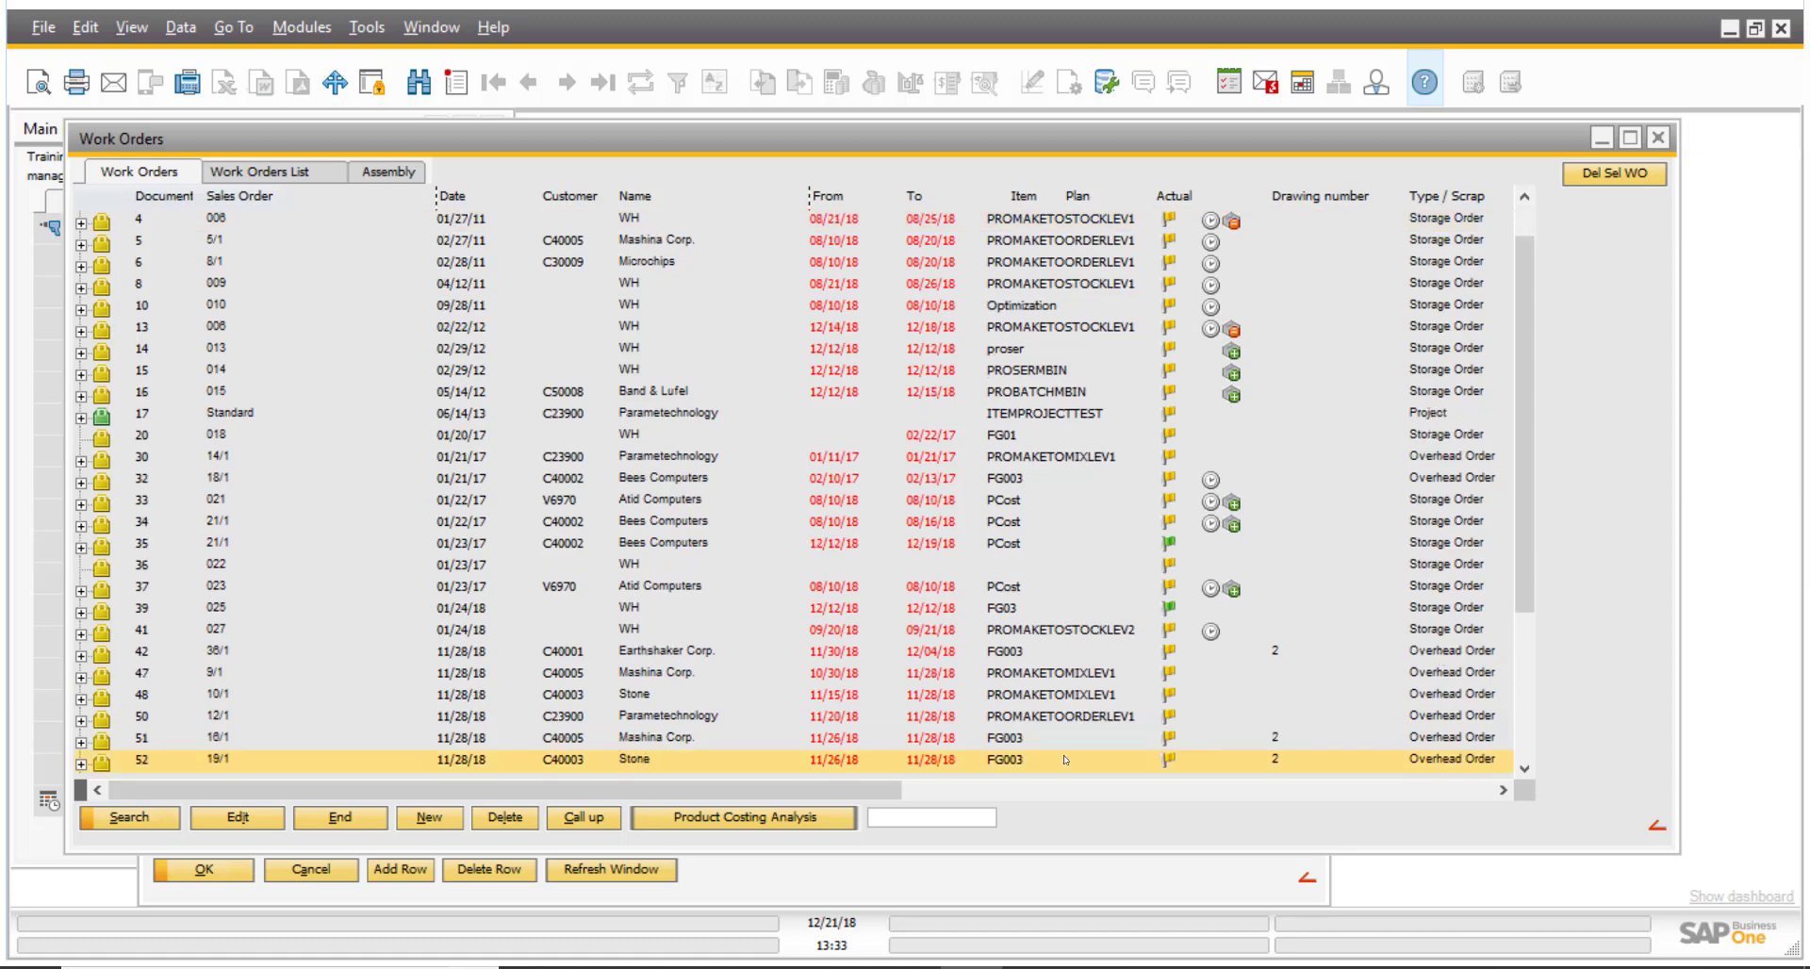
key("Down")
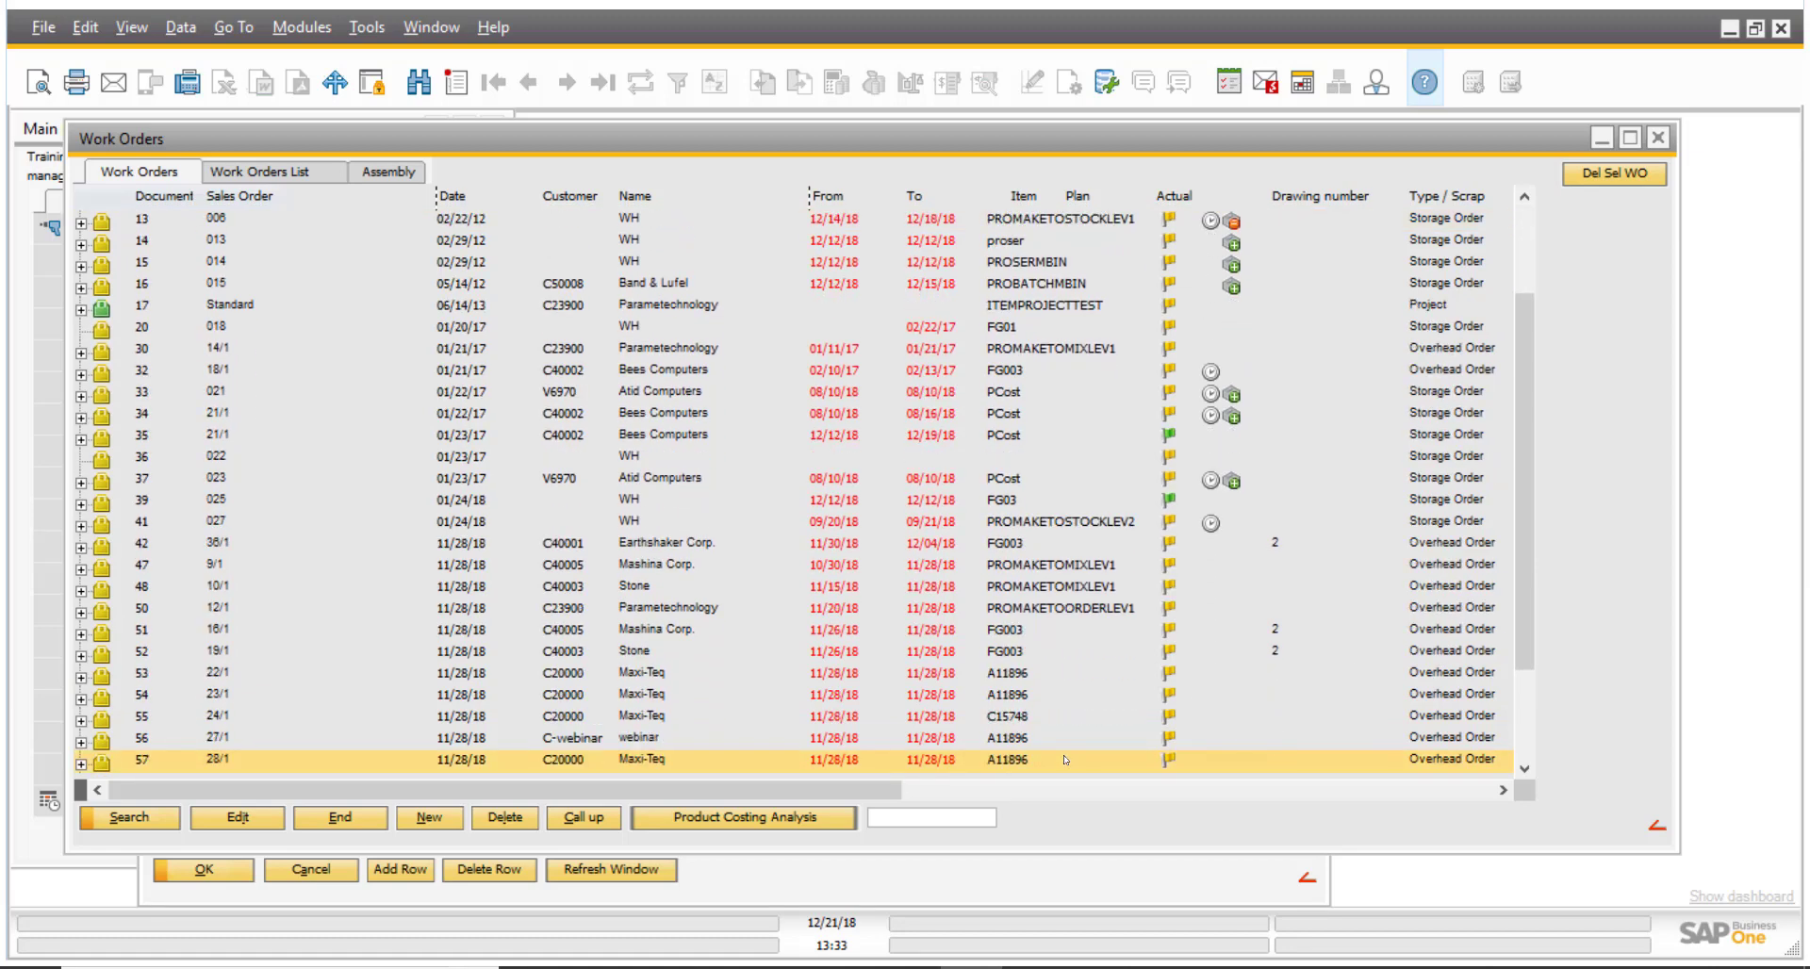
key("Down")
key("Down")
key("Down")
key("Down")
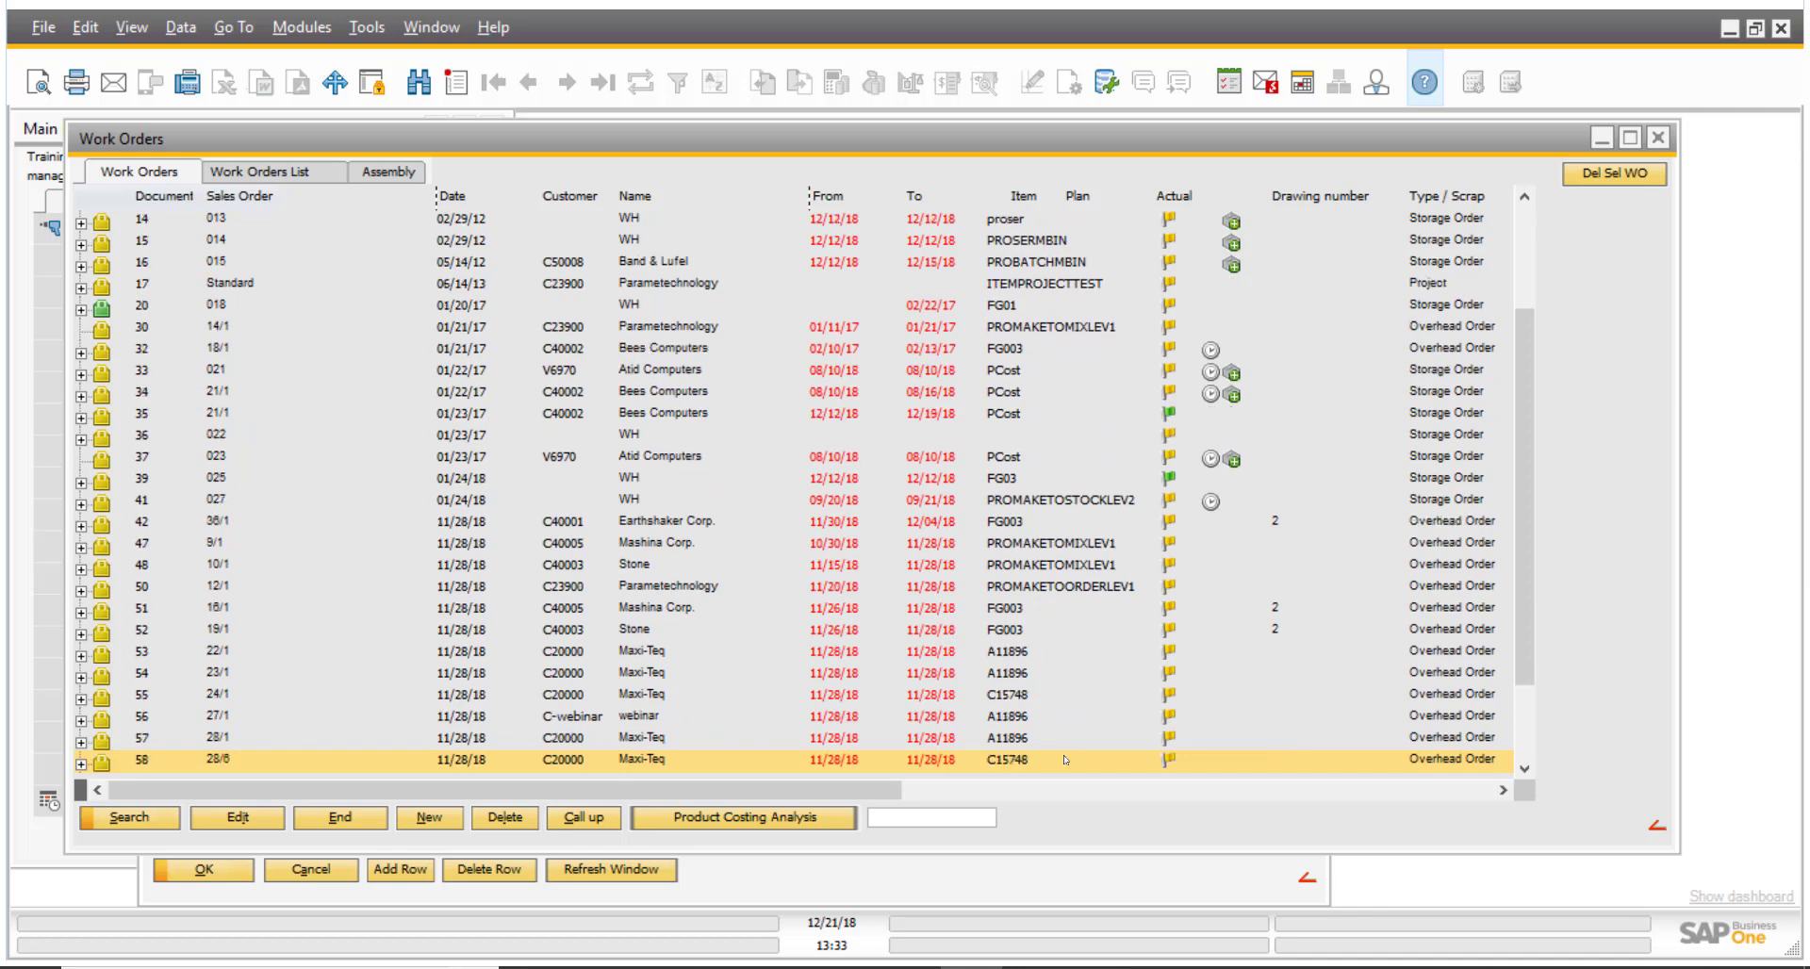
key("Down")
key("Down")
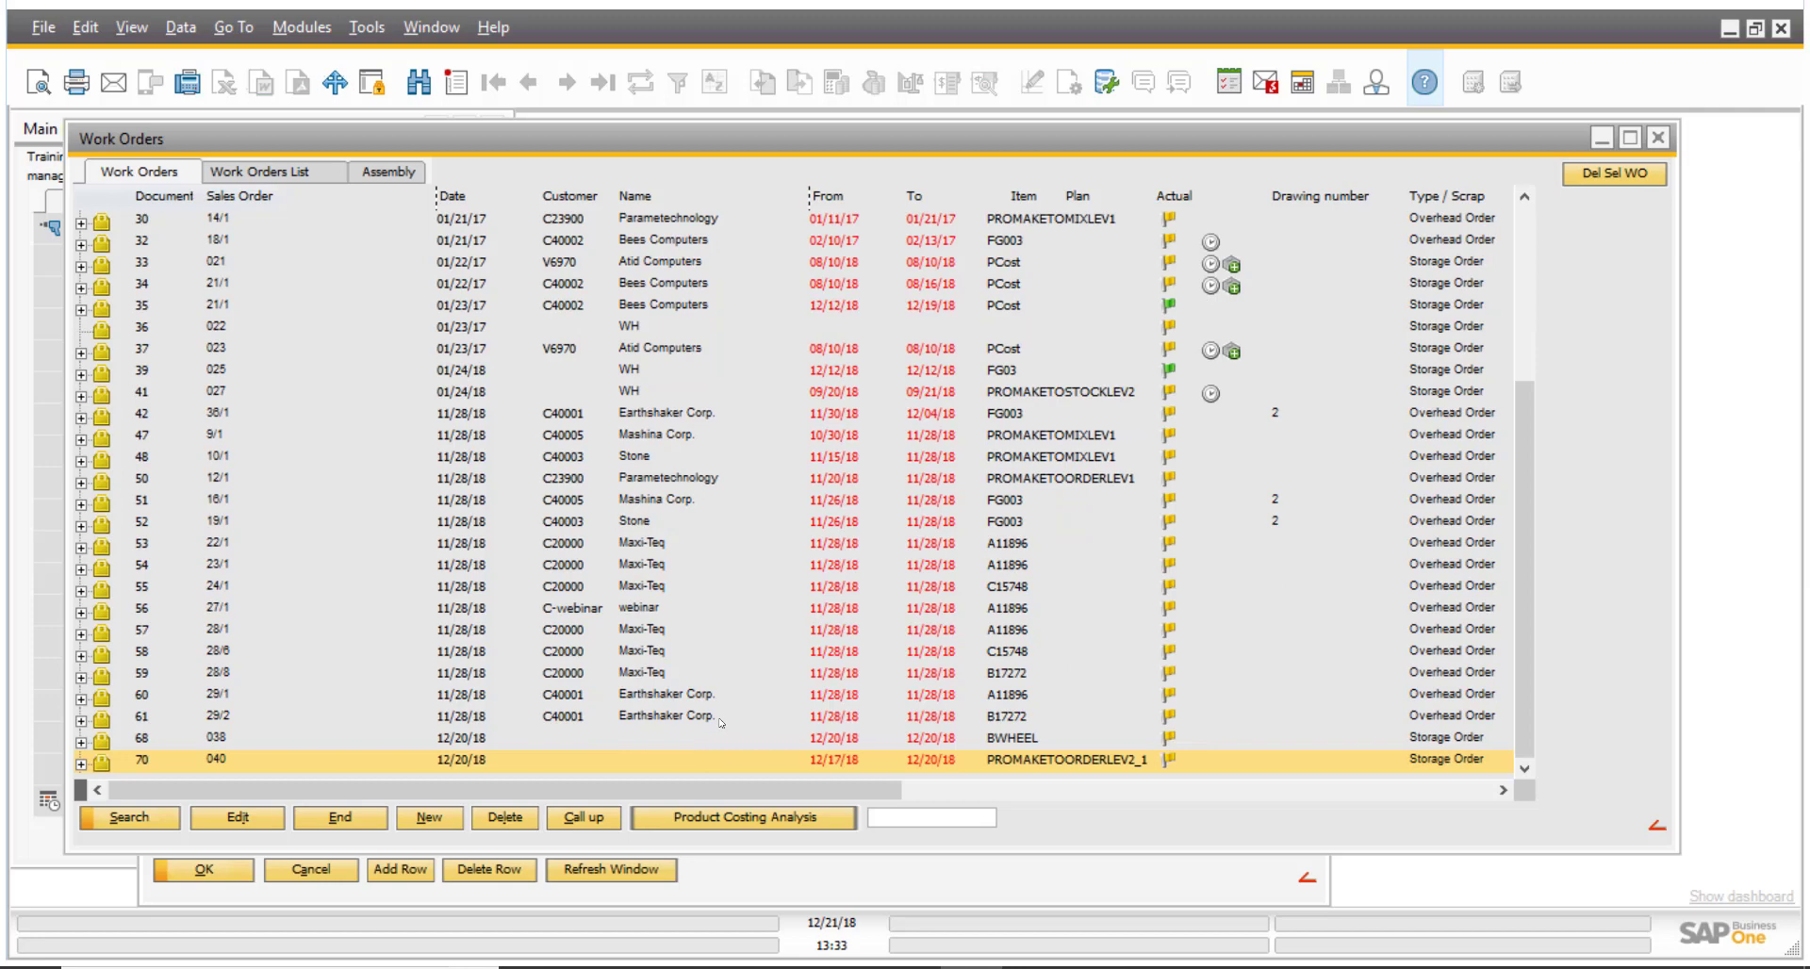
left_click(425, 737)
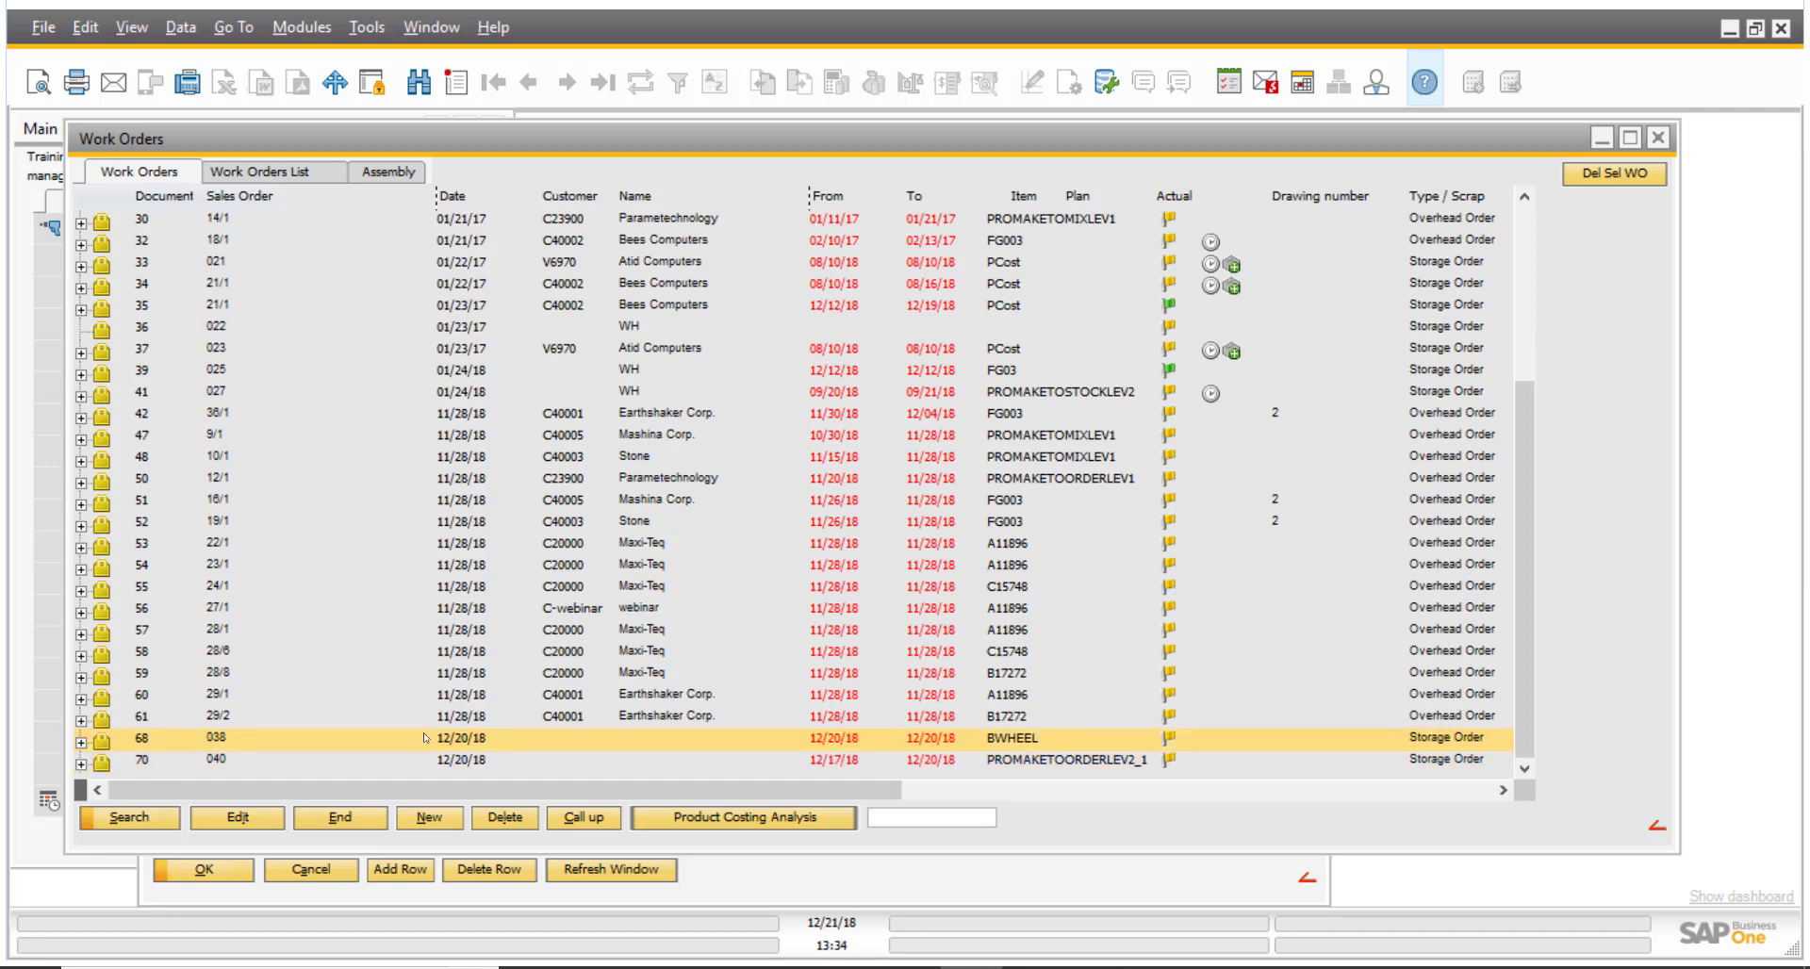
Extend the selection from order 68 up to 59 and delete them with Del Sel WO, confirming Yes.
left_click(429, 670, "shift")
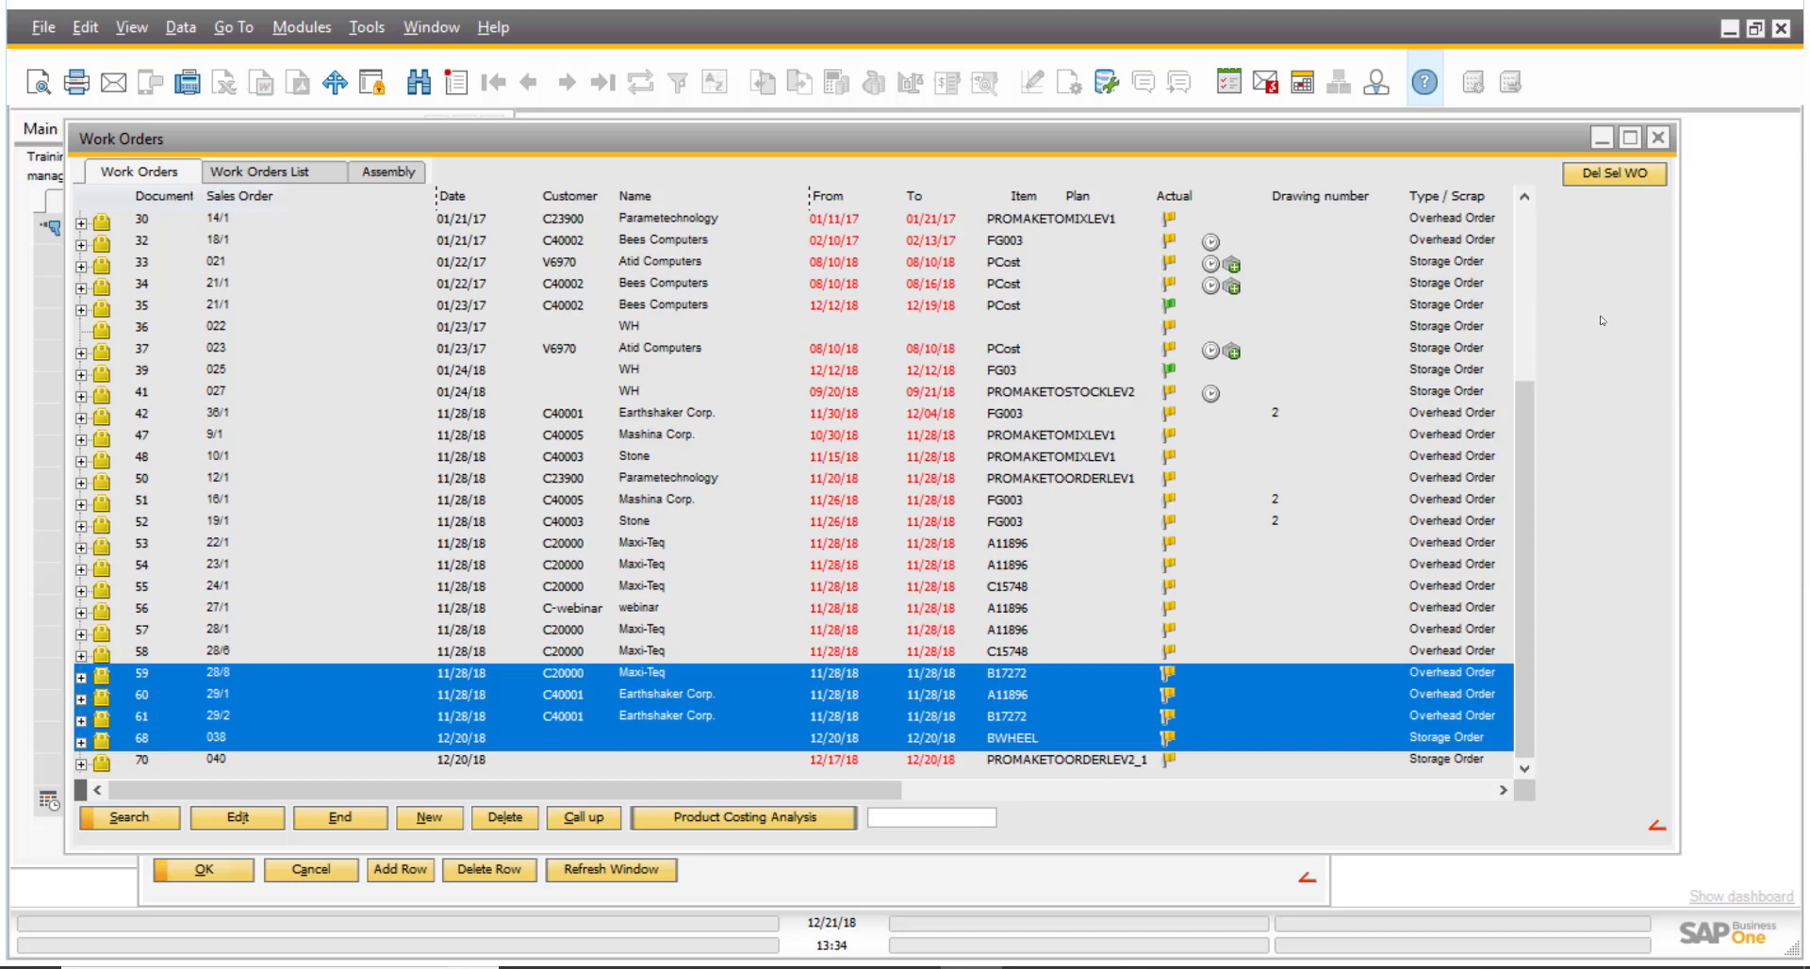
left_click(1607, 172)
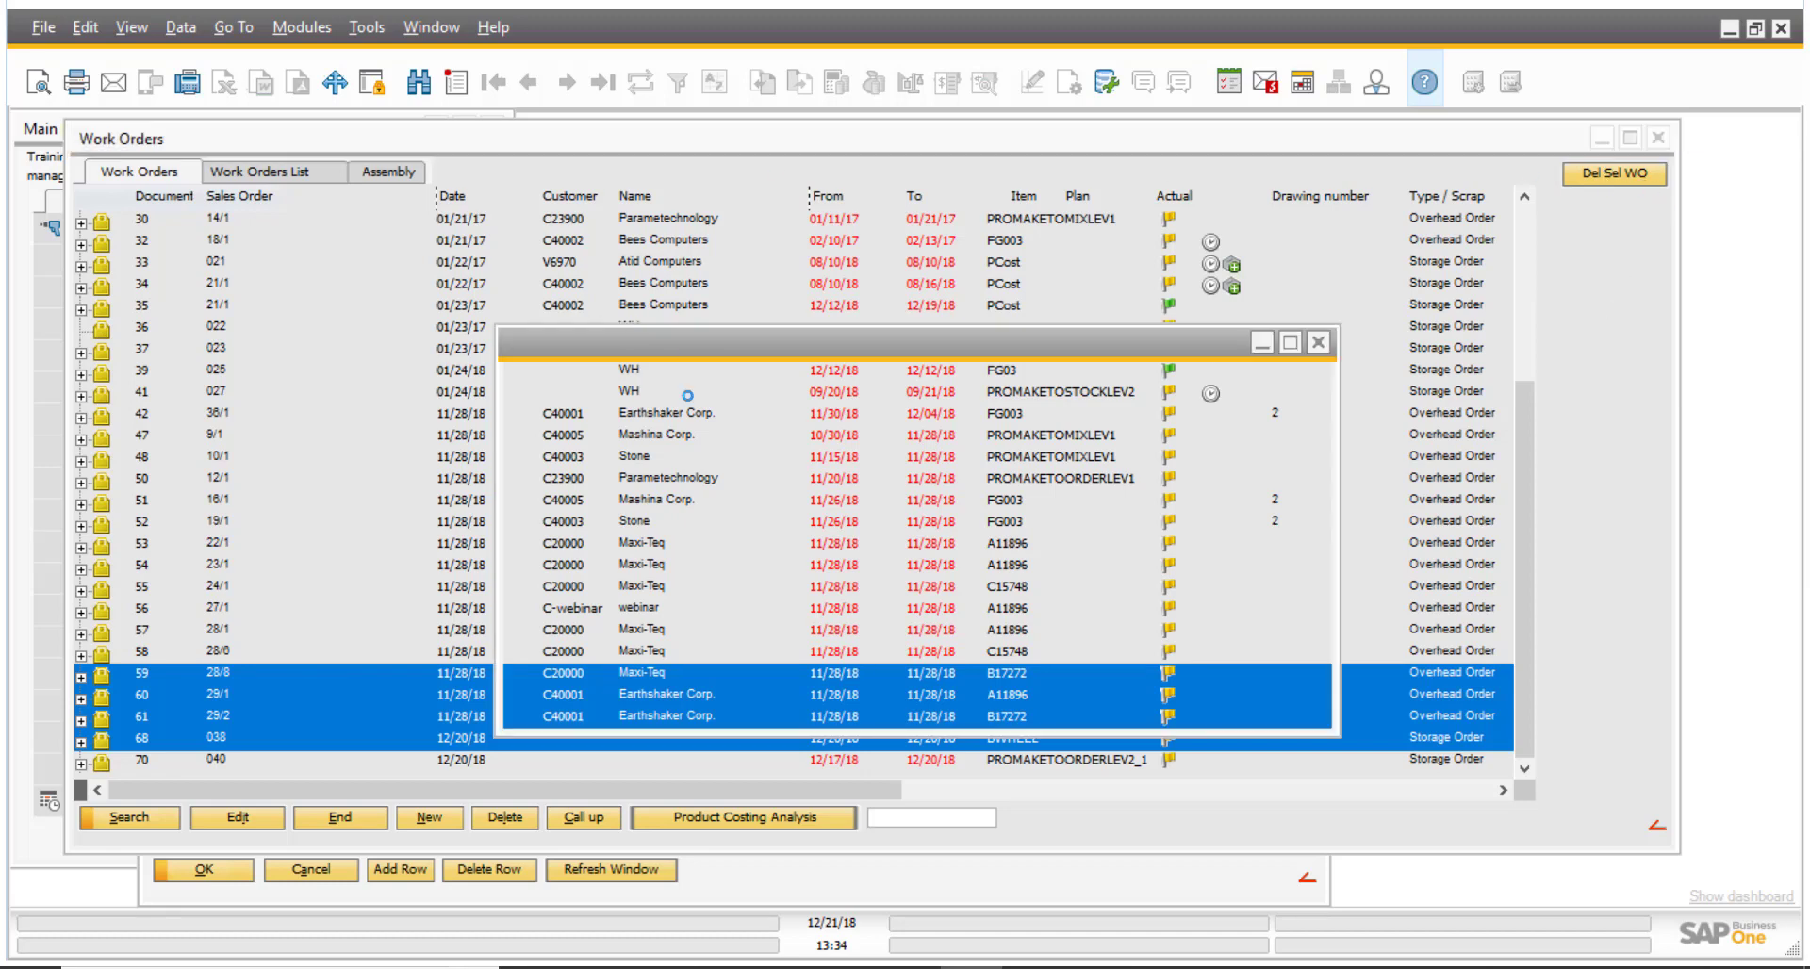
left_click(580, 697)
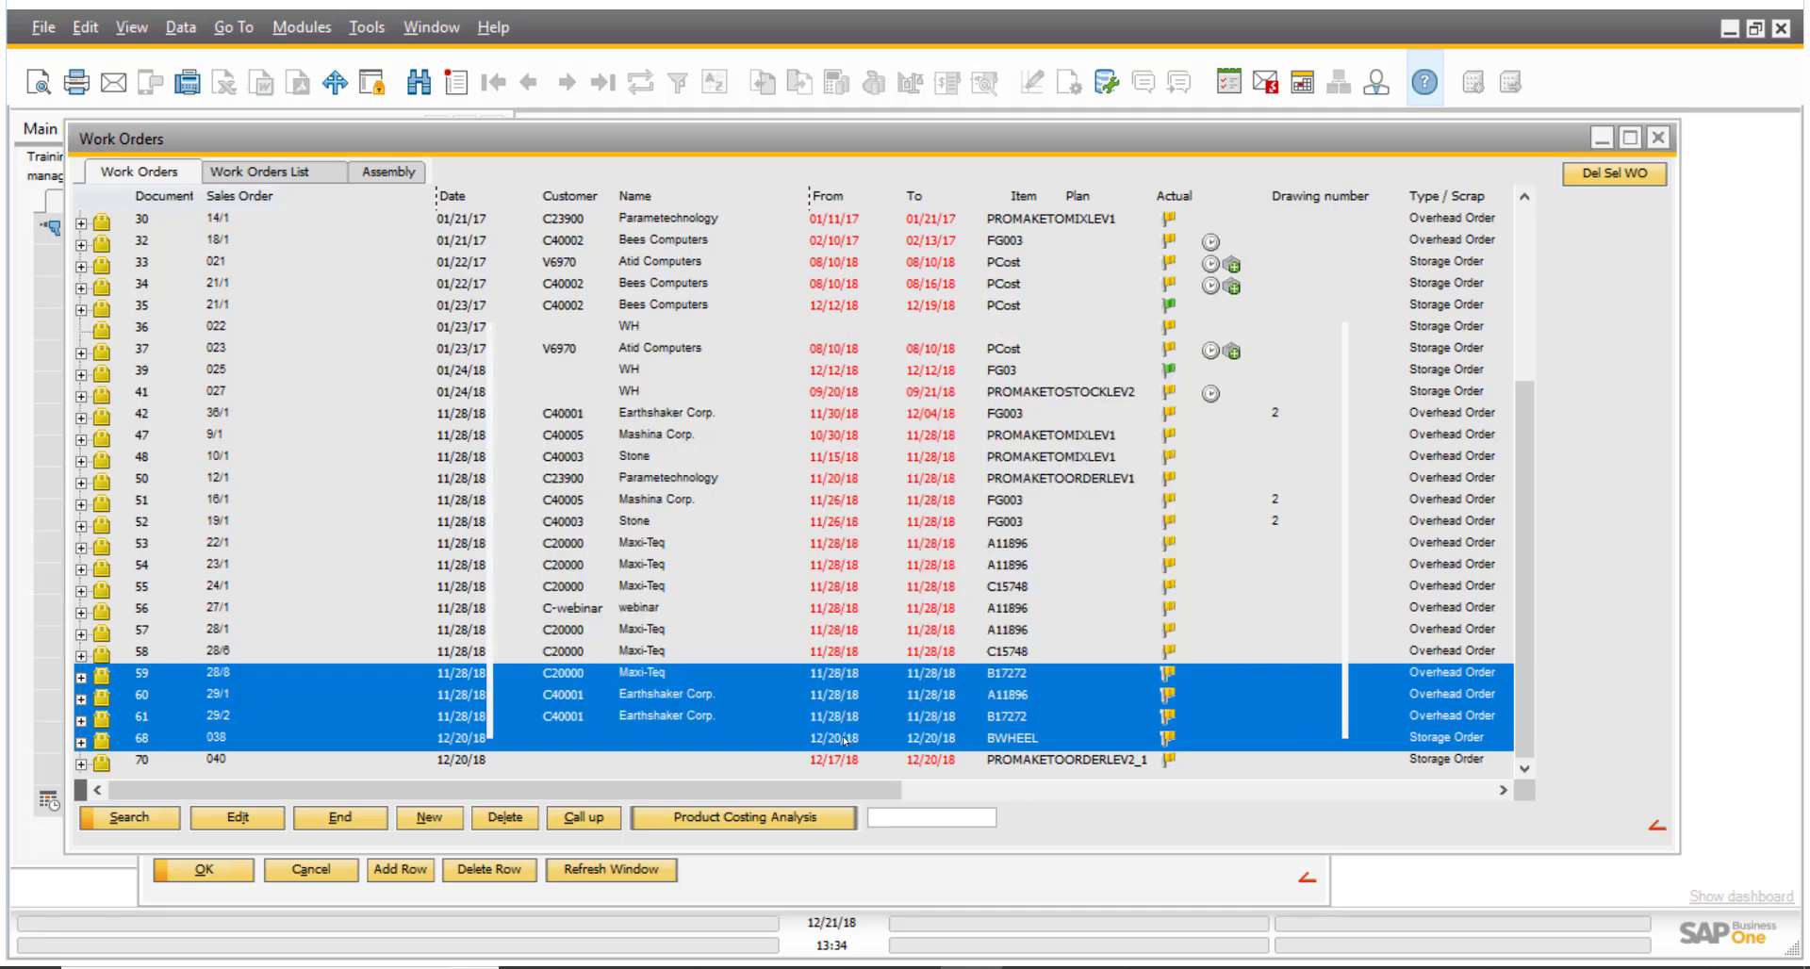